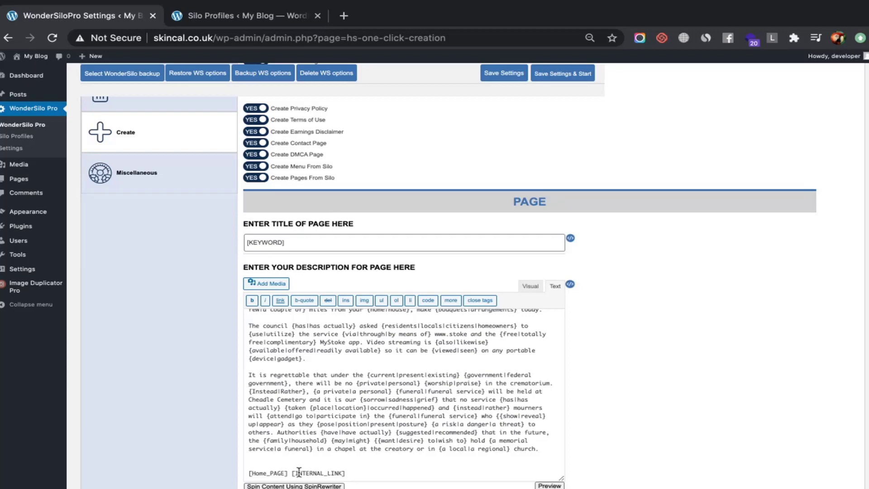
Replace [Home_PAGE] with uppercase [HOME_PAGE] on the description's last line, before [INTERNAL_LINK]
{"action": "left_click_drag", "start_coordinate": [290, 473], "coordinate": [248, 474]}
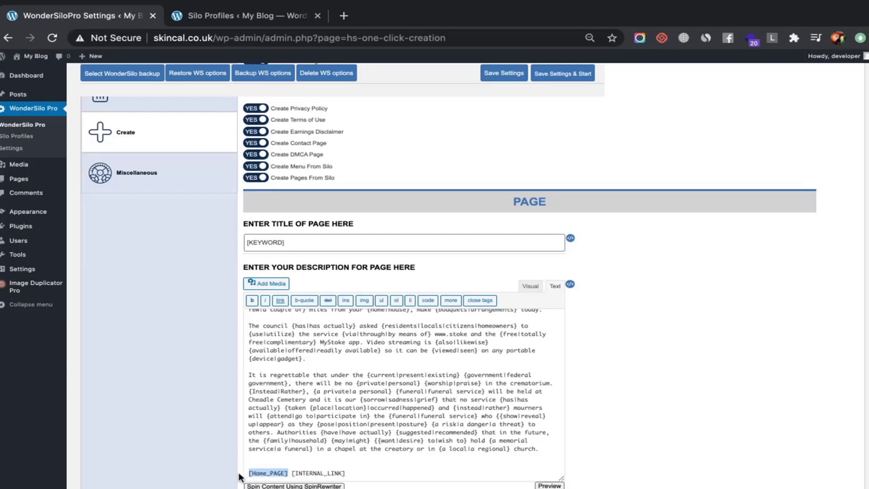
{"action": "type", "text": "[HOME_PAGE]"}
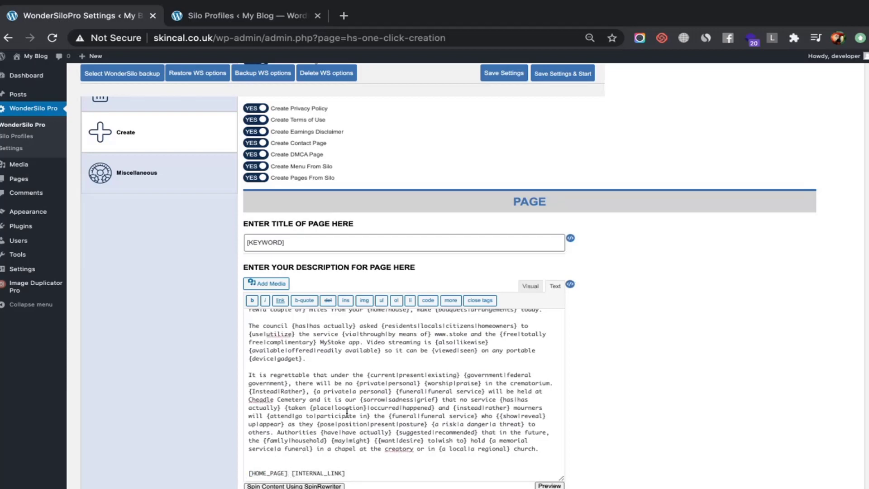
{"action": "scroll", "coordinate": [349, 408], "scroll_direction": "up", "scroll_amount": 10}
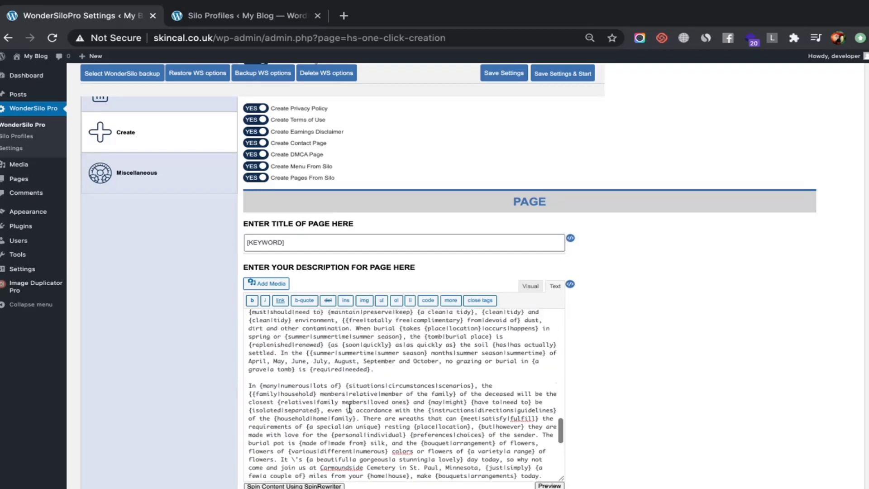
{"action": "scroll", "coordinate": [349, 408], "scroll_direction": "up", "scroll_amount": 10}
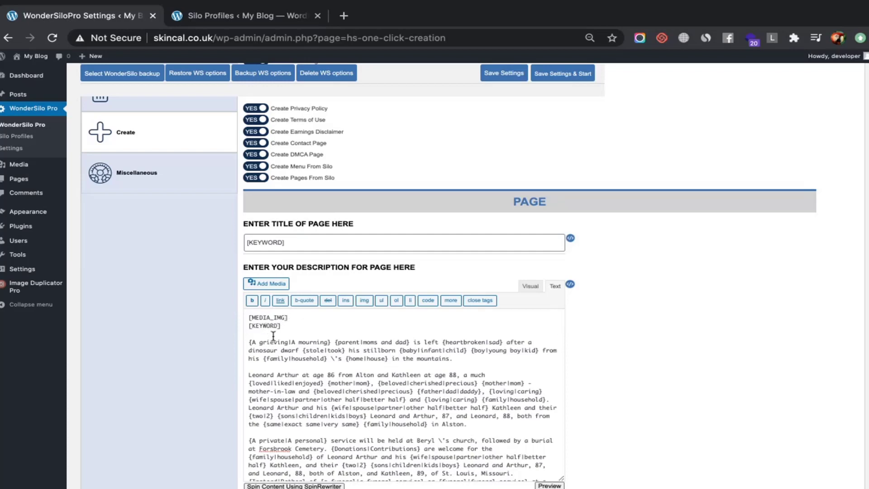
{"action": "scroll", "coordinate": [274, 336], "scroll_direction": "down", "scroll_amount": 15}
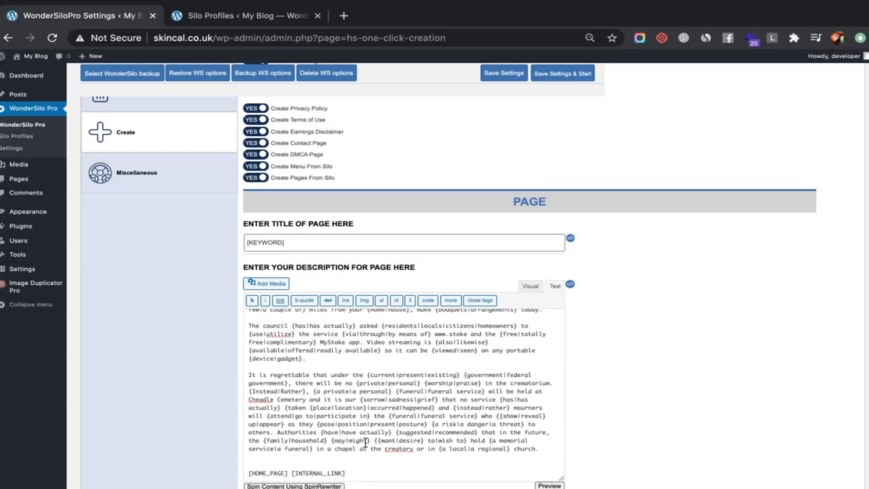
{"action": "mouse_move", "coordinate": [570, 285]}
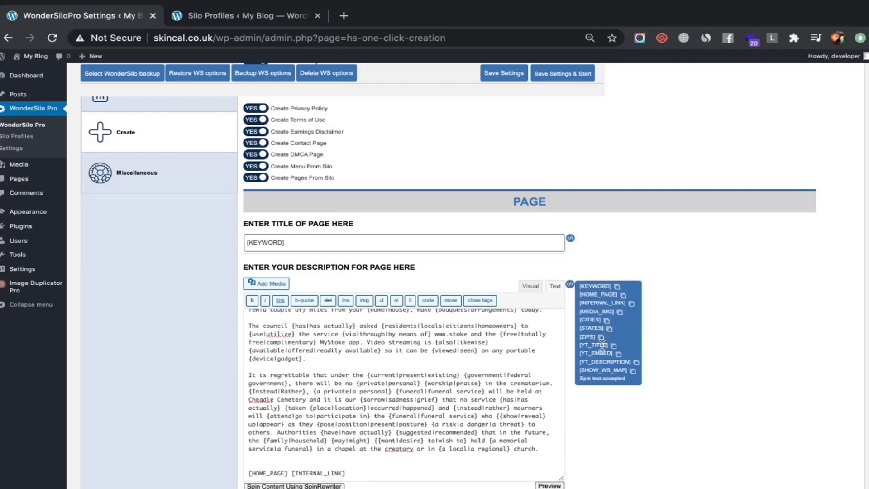
{"action": "scroll", "coordinate": [602, 345], "scroll_direction": "down", "scroll_amount": 15}
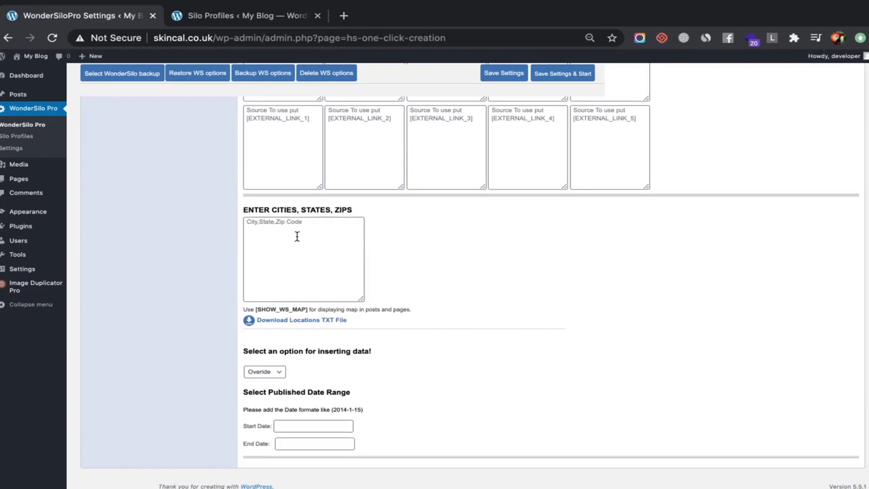
{"action": "scroll", "coordinate": [297, 235], "scroll_direction": "up", "scroll_amount": 10}
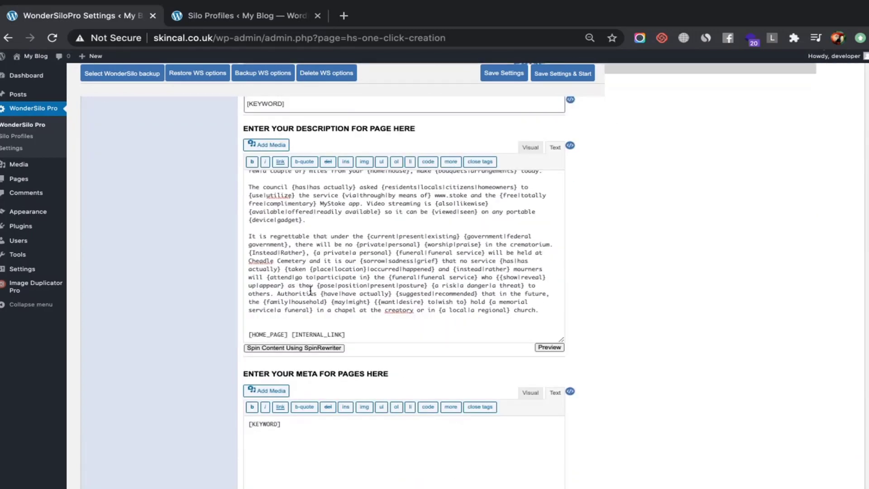
{"action": "scroll", "coordinate": [298, 290], "scroll_direction": "up", "scroll_amount": 6}
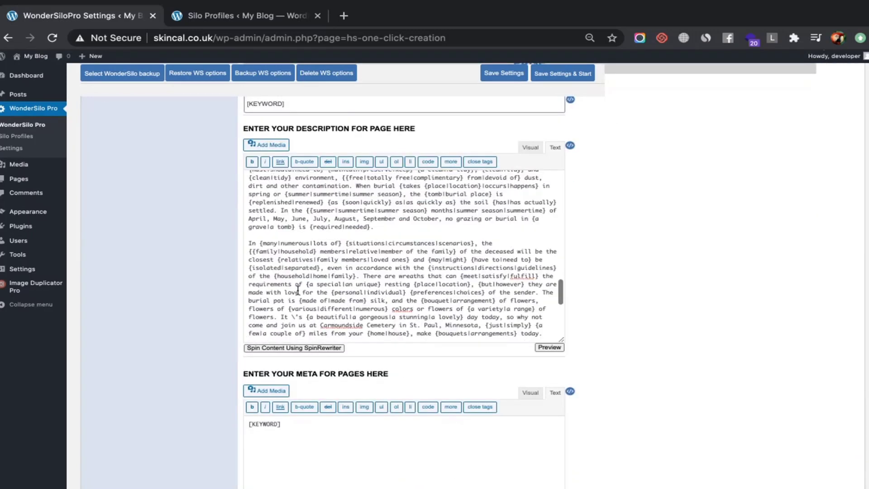
{"action": "scroll", "coordinate": [298, 289], "scroll_direction": "up", "scroll_amount": 10}
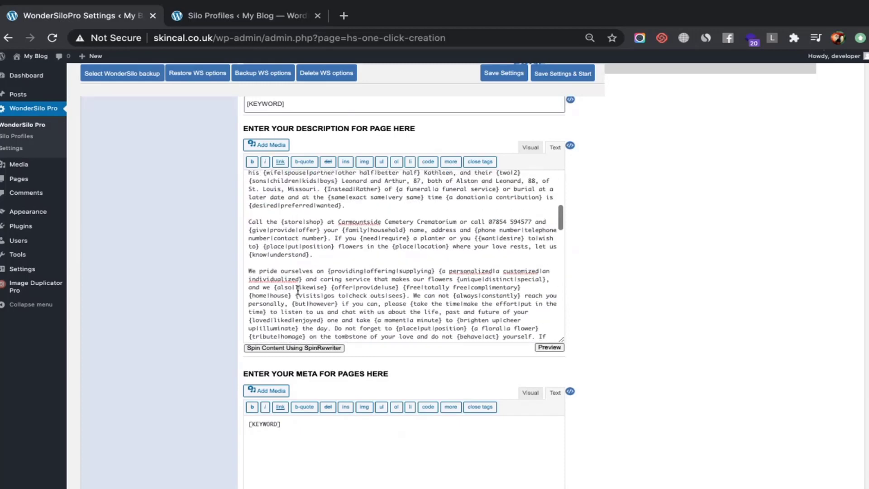
{"action": "scroll", "coordinate": [298, 290], "scroll_direction": "up", "scroll_amount": 5}
{"action": "scroll", "coordinate": [298, 290], "scroll_direction": "up", "scroll_amount": 1}
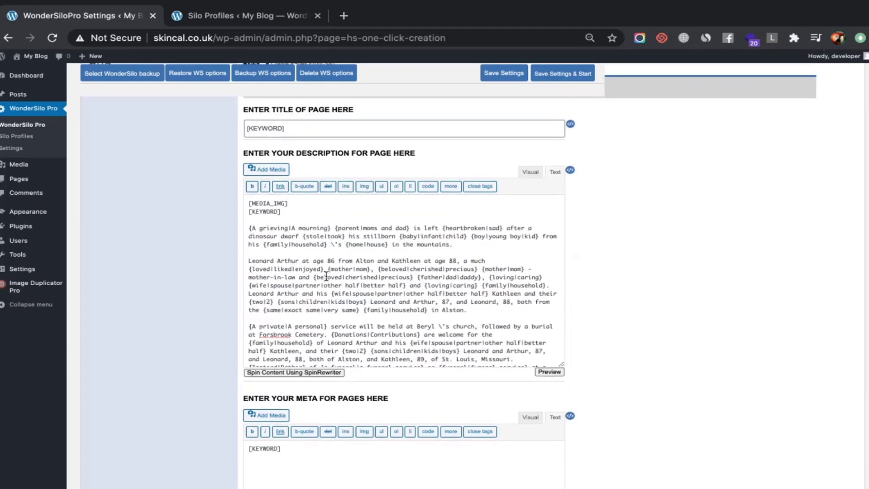
{"action": "scroll", "coordinate": [578, 229], "scroll_direction": "down", "scroll_amount": 12}
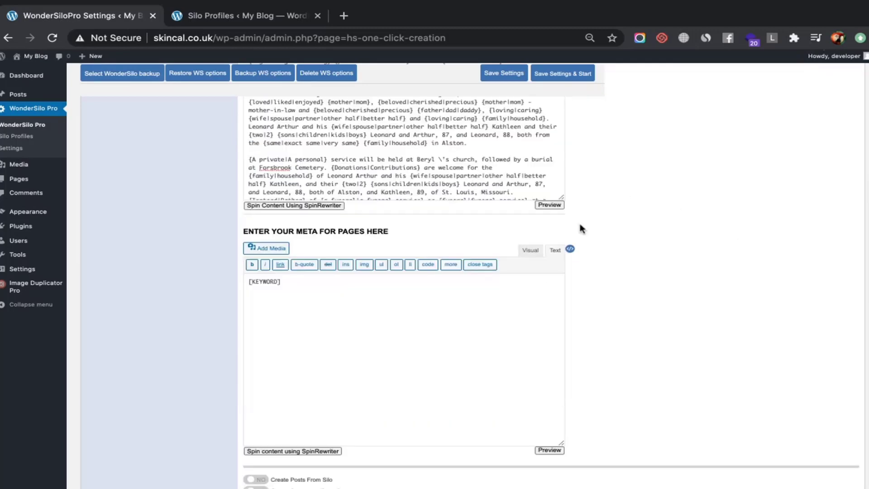
{"action": "scroll", "coordinate": [360, 409], "scroll_direction": "up", "scroll_amount": 10}
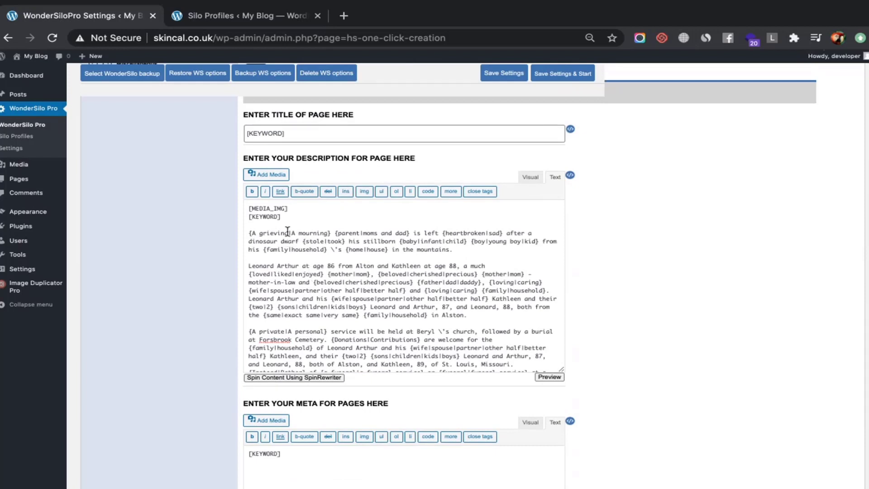
{"action": "mouse_move", "coordinate": [571, 173]}
{"action": "scroll", "coordinate": [459, 246], "scroll_direction": "down", "scroll_amount": 15}
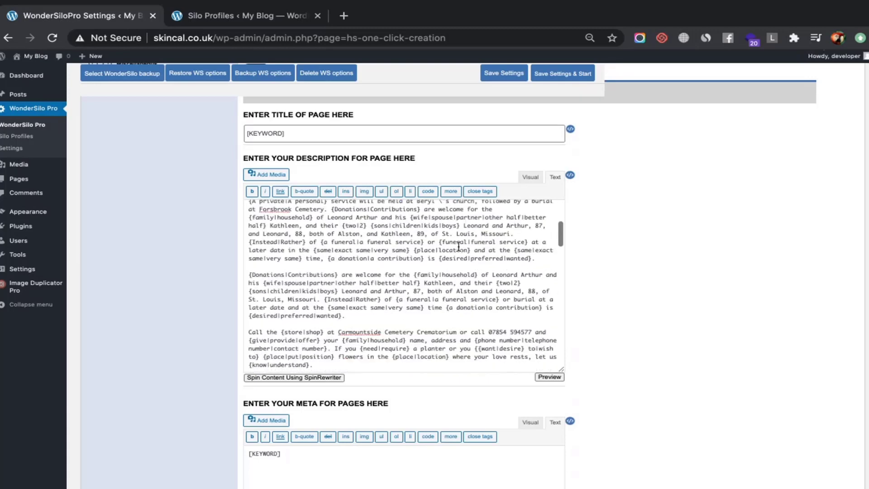
{"action": "scroll", "coordinate": [460, 240], "scroll_direction": "down", "scroll_amount": 6}
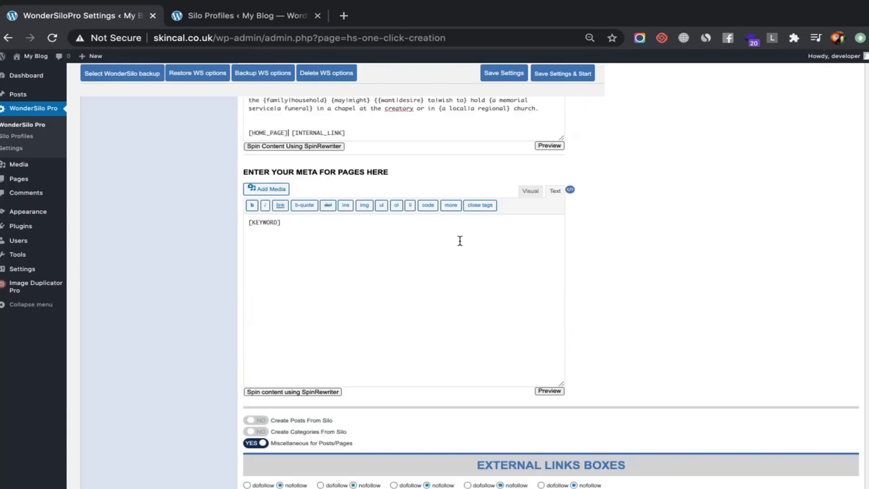
{"action": "scroll", "coordinate": [460, 241], "scroll_direction": "down", "scroll_amount": 10}
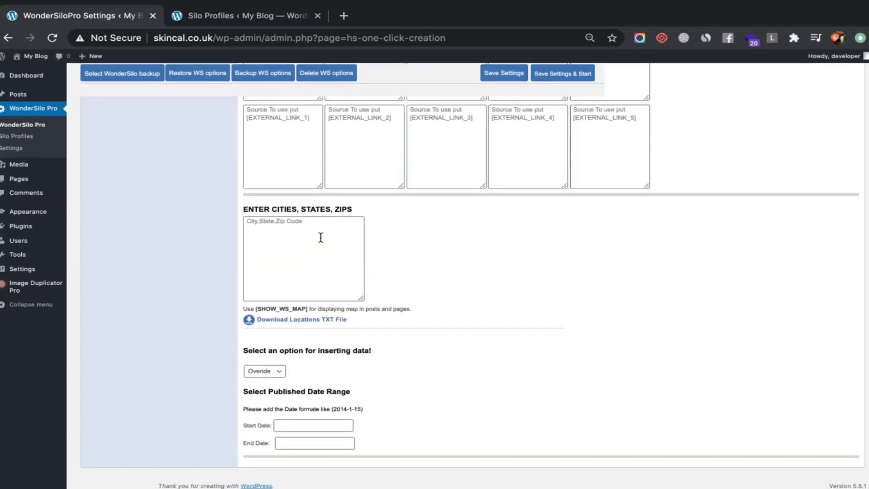
{"action": "scroll", "coordinate": [310, 244], "scroll_direction": "up", "scroll_amount": 15}
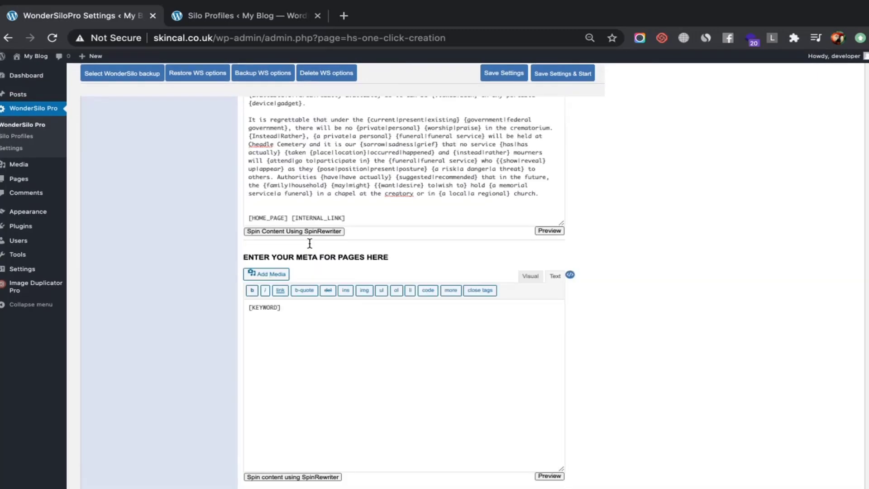
{"action": "scroll", "coordinate": [310, 244], "scroll_direction": "up", "scroll_amount": 10}
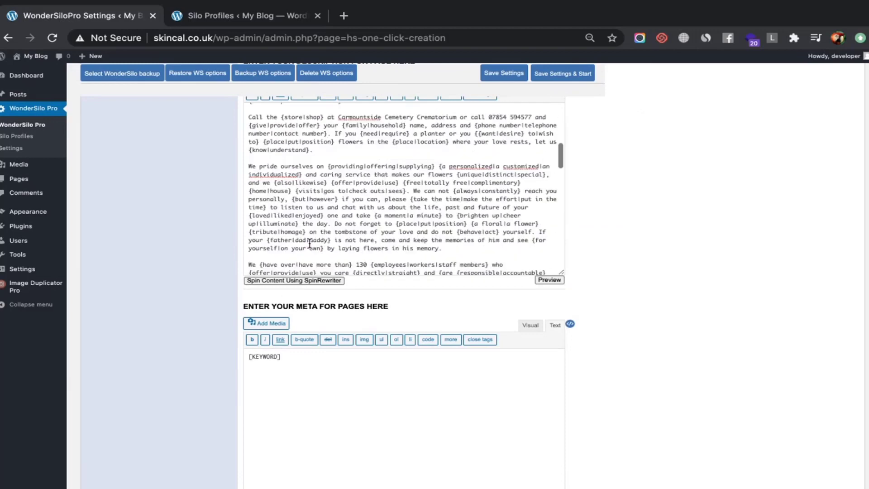
{"action": "scroll", "coordinate": [310, 243], "scroll_direction": "down", "scroll_amount": 1}
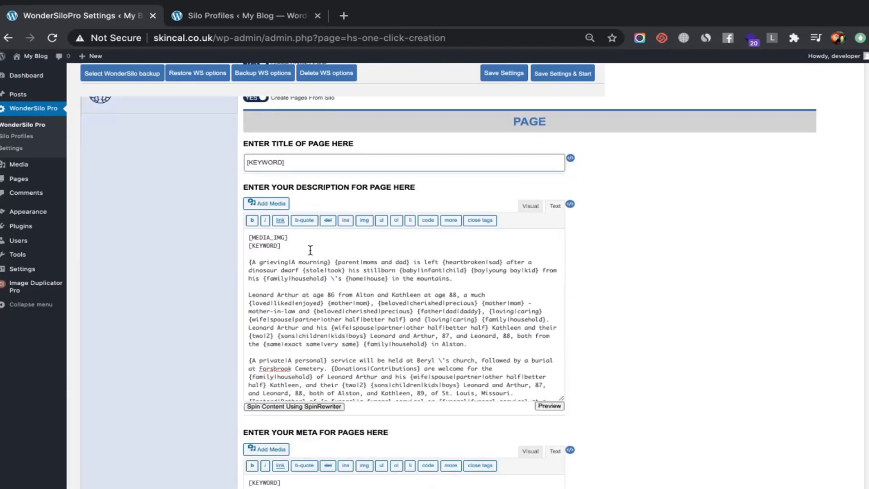
{"action": "scroll", "coordinate": [310, 247], "scroll_direction": "up", "scroll_amount": 3}
{"action": "scroll", "coordinate": [310, 250], "scroll_direction": "down", "scroll_amount": 10}
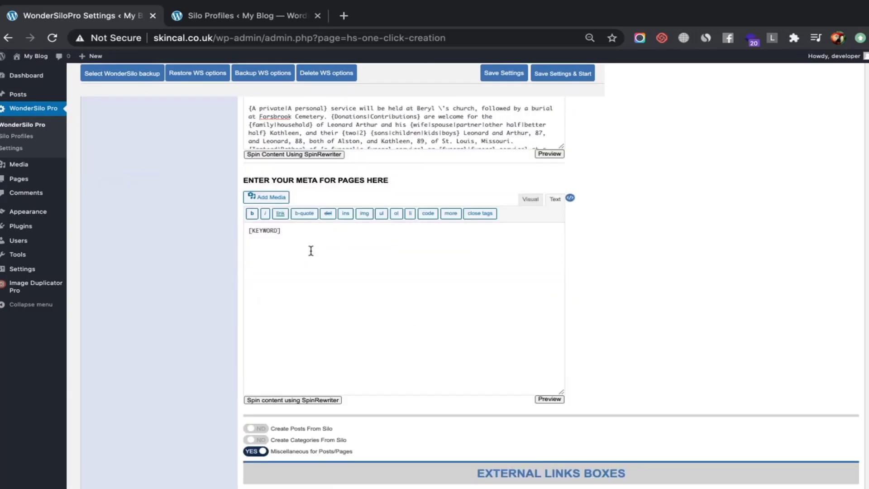
{"action": "scroll", "coordinate": [311, 250], "scroll_direction": "up", "scroll_amount": 6}
{"action": "scroll", "coordinate": [311, 250], "scroll_direction": "down", "scroll_amount": 5}
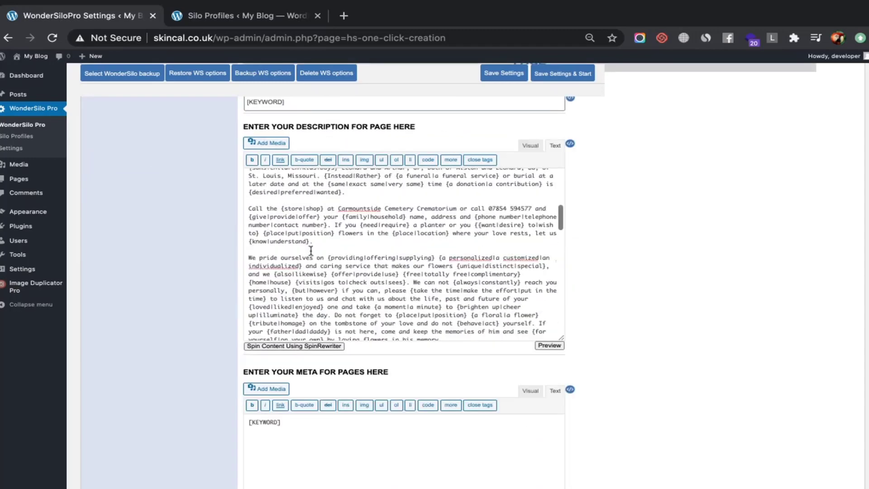
{"action": "scroll", "coordinate": [311, 251], "scroll_direction": "down", "scroll_amount": 5}
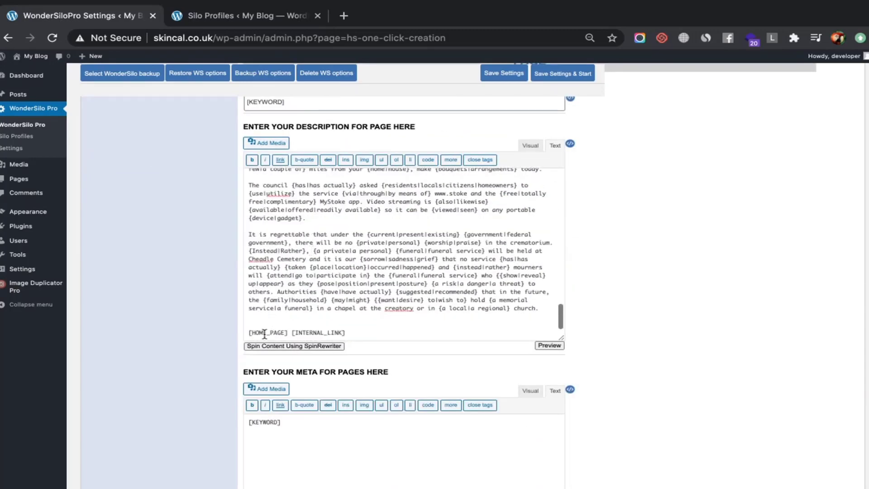
{"action": "scroll", "coordinate": [379, 238], "scroll_direction": "down", "scroll_amount": 12}
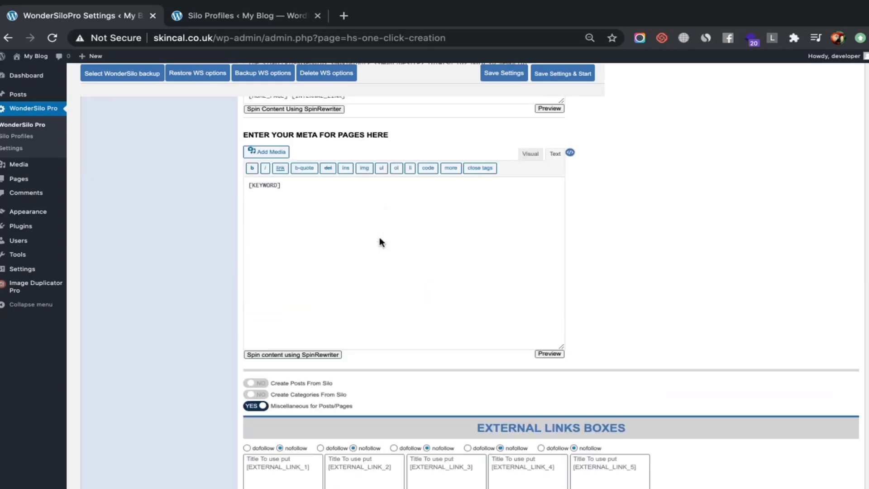
{"action": "scroll", "coordinate": [380, 237], "scroll_direction": "up", "scroll_amount": 15}
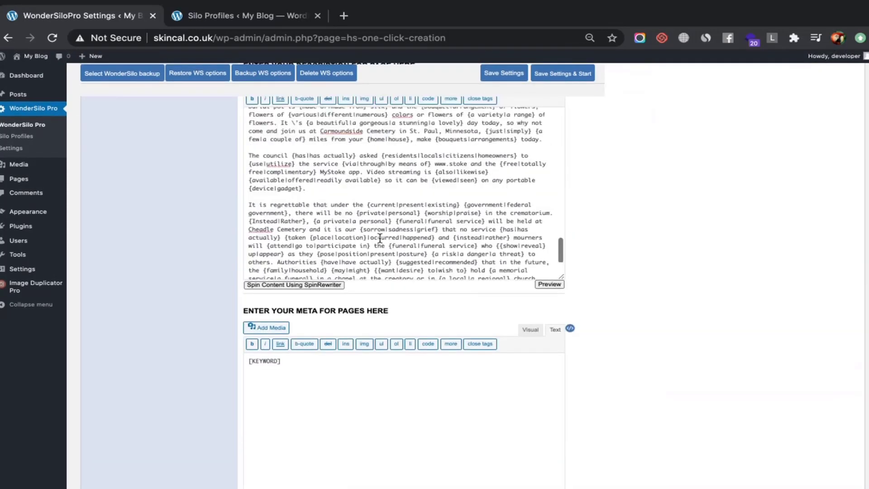
{"action": "scroll", "coordinate": [379, 237], "scroll_direction": "down", "scroll_amount": 10}
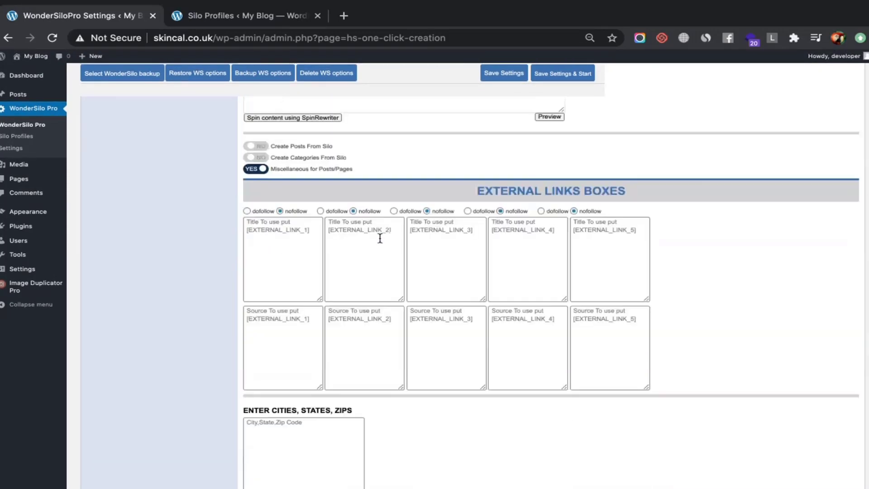
{"action": "scroll", "coordinate": [380, 238], "scroll_direction": "up", "scroll_amount": 3}
{"action": "scroll", "coordinate": [379, 238], "scroll_direction": "up", "scroll_amount": 5}
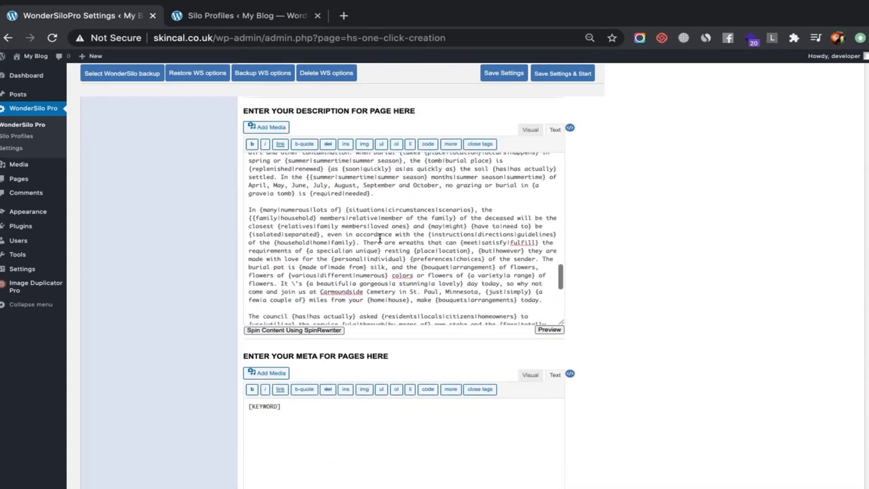
{"action": "scroll", "coordinate": [380, 238], "scroll_direction": "up", "scroll_amount": 2}
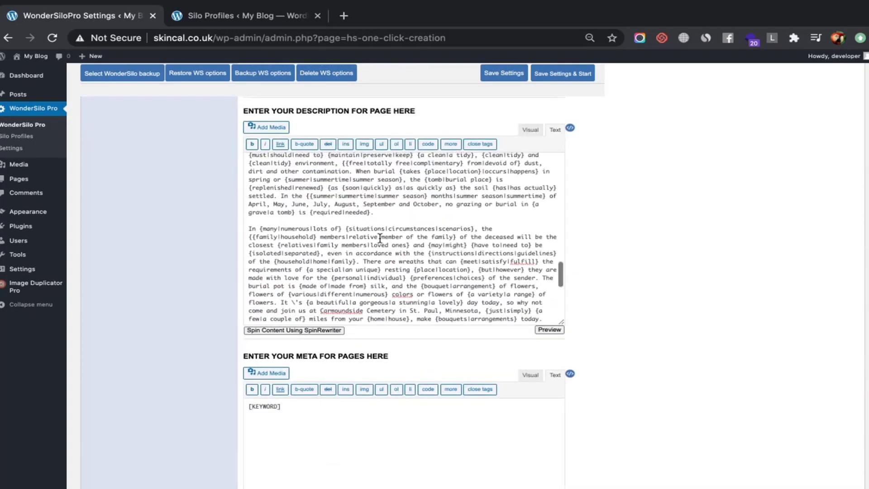
{"action": "scroll", "coordinate": [642, 208], "scroll_direction": "up", "scroll_amount": 1}
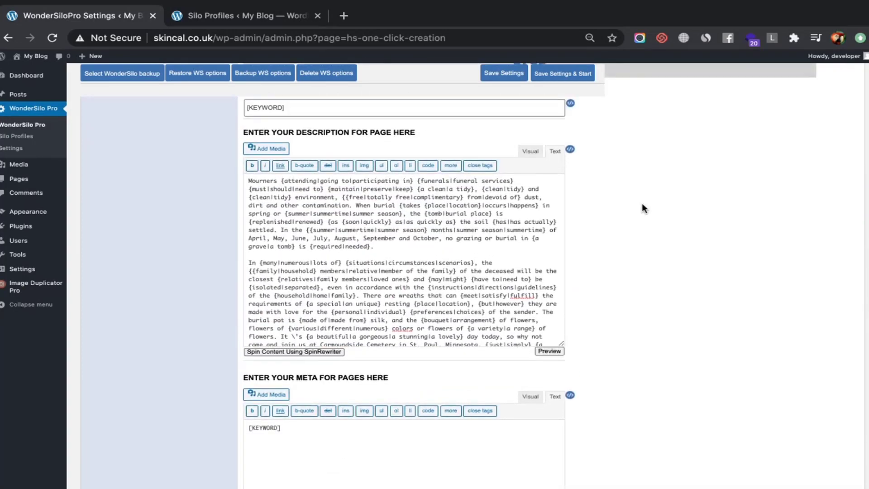
{"action": "scroll", "coordinate": [642, 208], "scroll_direction": "down", "scroll_amount": 6}
{"action": "scroll", "coordinate": [643, 208], "scroll_direction": "down", "scroll_amount": 3}
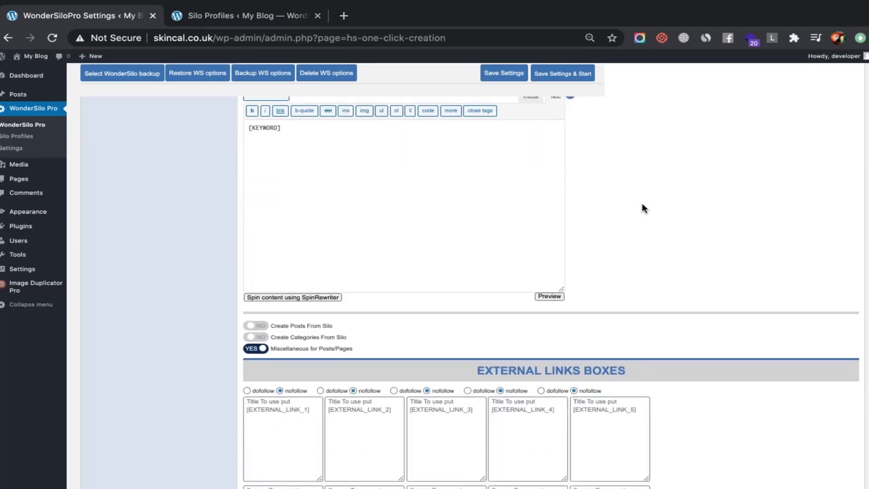
{"action": "scroll", "coordinate": [644, 208], "scroll_direction": "down", "scroll_amount": 1}
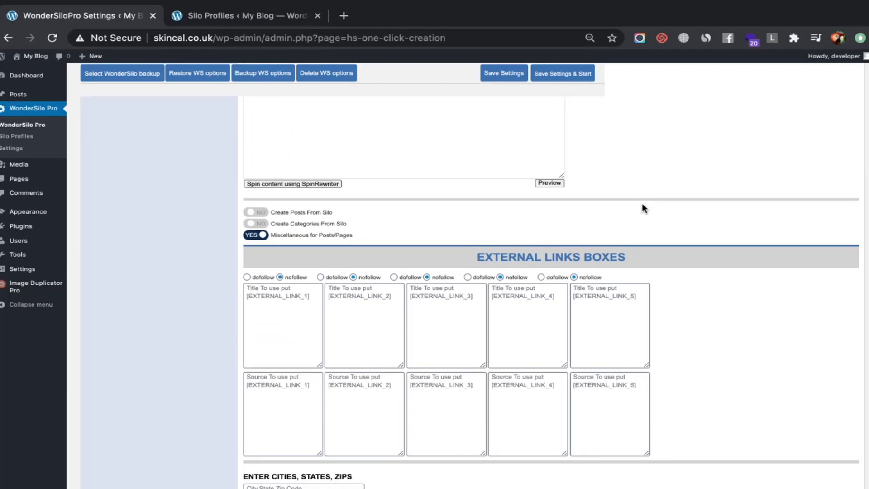
{"action": "scroll", "coordinate": [644, 208], "scroll_direction": "up", "scroll_amount": 10}
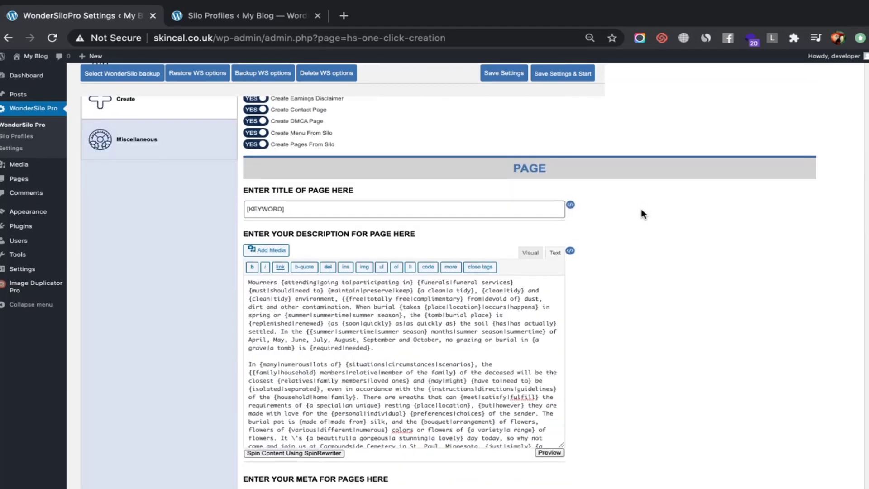
{"action": "scroll", "coordinate": [375, 432], "scroll_direction": "down", "scroll_amount": 10}
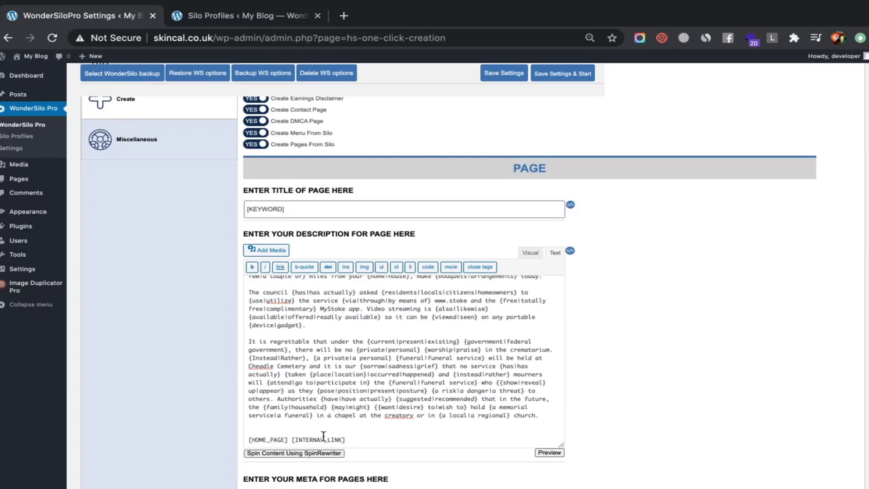
{"action": "scroll", "coordinate": [324, 362], "scroll_direction": "up", "scroll_amount": 3}
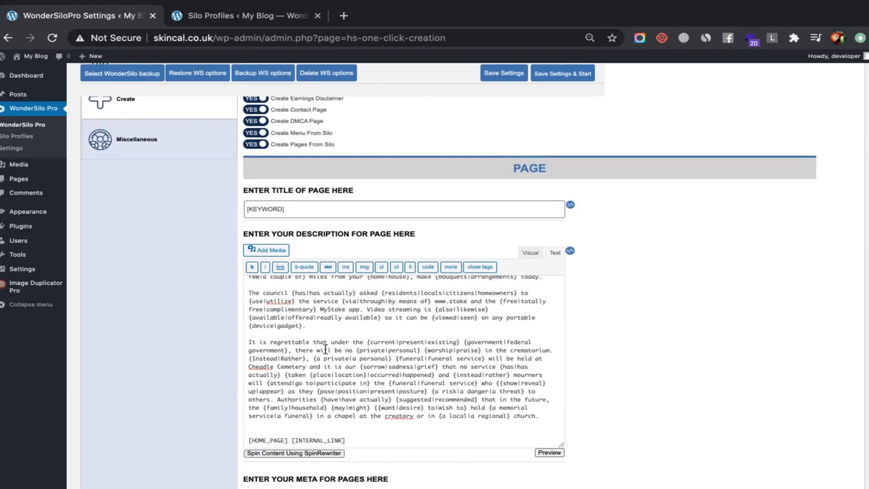
{"action": "scroll", "coordinate": [325, 350], "scroll_direction": "up", "scroll_amount": 2}
{"action": "scroll", "coordinate": [325, 349], "scroll_direction": "down", "scroll_amount": 5}
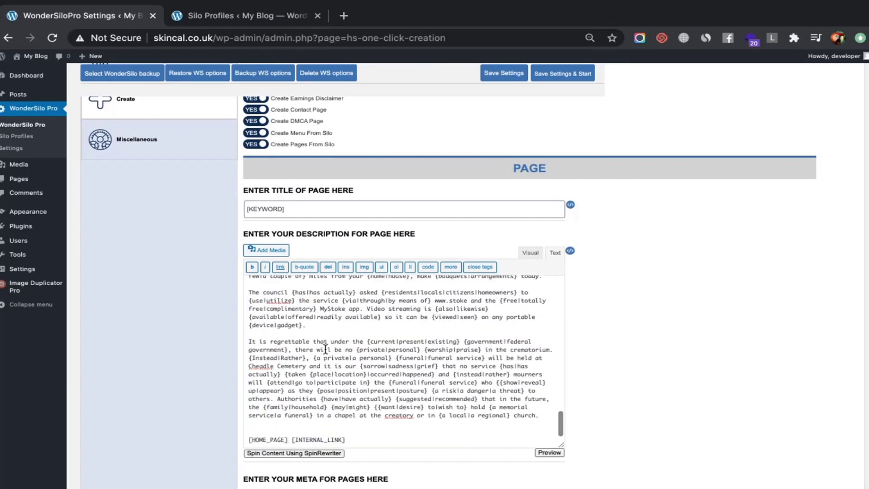
{"action": "scroll", "coordinate": [325, 349], "scroll_direction": "up", "scroll_amount": 3}
{"action": "scroll", "coordinate": [325, 349], "scroll_direction": "up", "scroll_amount": 3}
{"action": "scroll", "coordinate": [325, 349], "scroll_direction": "down", "scroll_amount": 10}
{"action": "scroll", "coordinate": [325, 349], "scroll_direction": "down", "scroll_amount": 2}
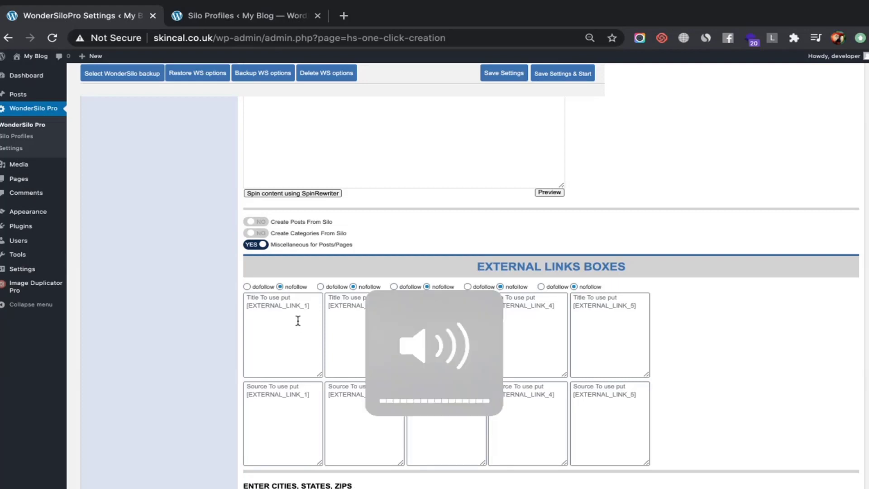
{"action": "scroll", "coordinate": [297, 321], "scroll_direction": "up", "scroll_amount": 10}
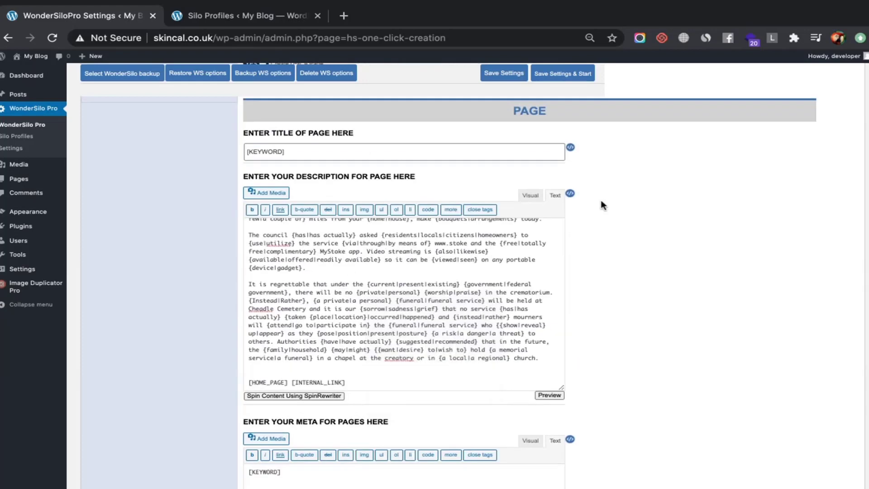
{"action": "mouse_move", "coordinate": [570, 195]}
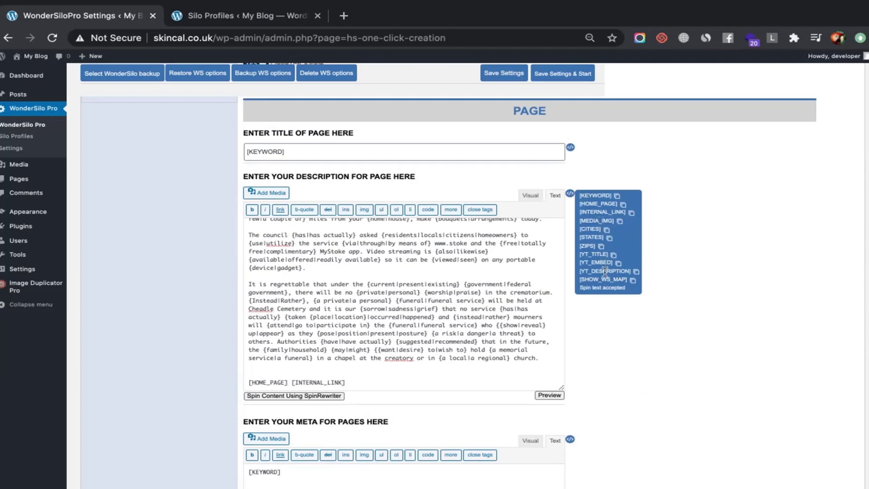
{"action": "scroll", "coordinate": [605, 272], "scroll_direction": "down", "scroll_amount": 7}
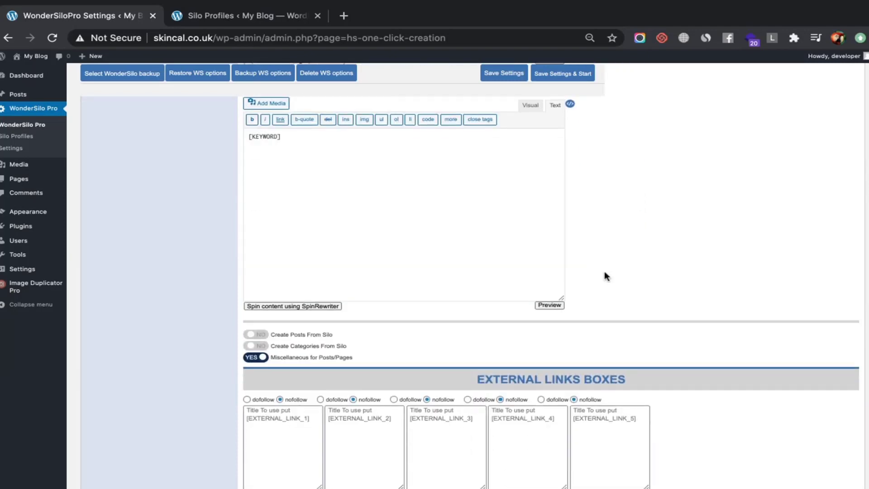
{"action": "scroll", "coordinate": [445, 438], "scroll_direction": "down", "scroll_amount": 1}
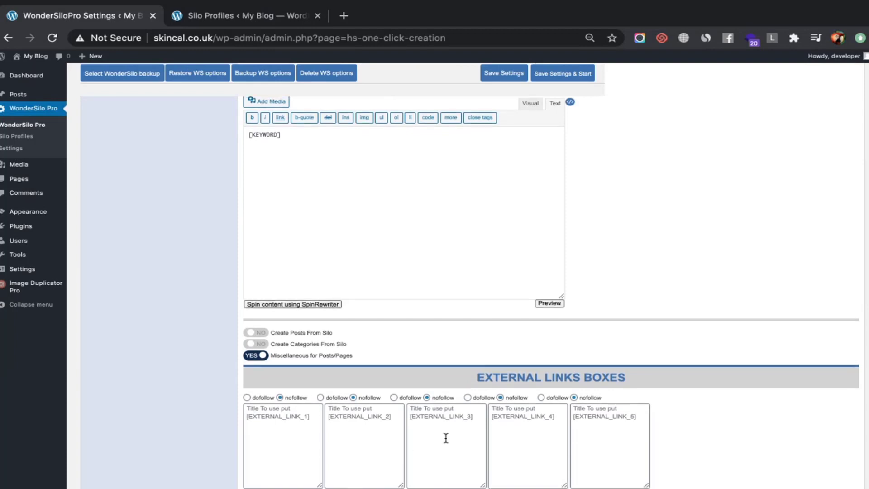
{"action": "scroll", "coordinate": [446, 437], "scroll_direction": "down", "scroll_amount": 3}
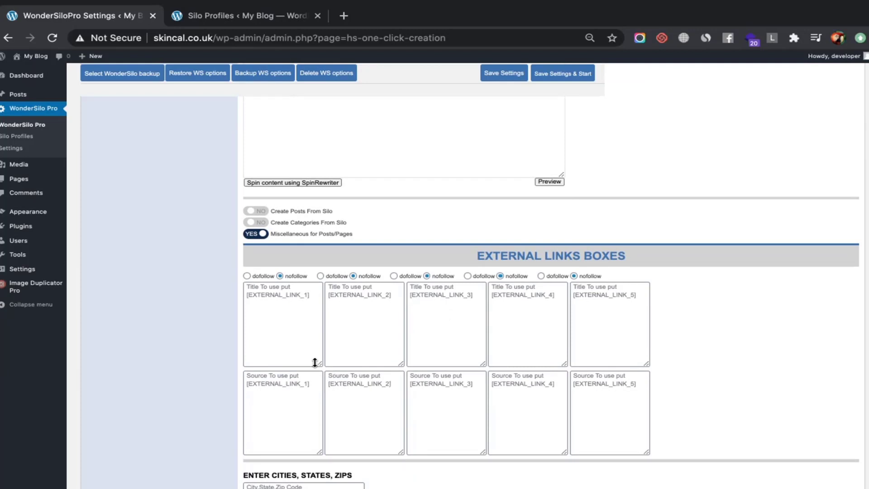
{"action": "left_click", "coordinate": [292, 338]}
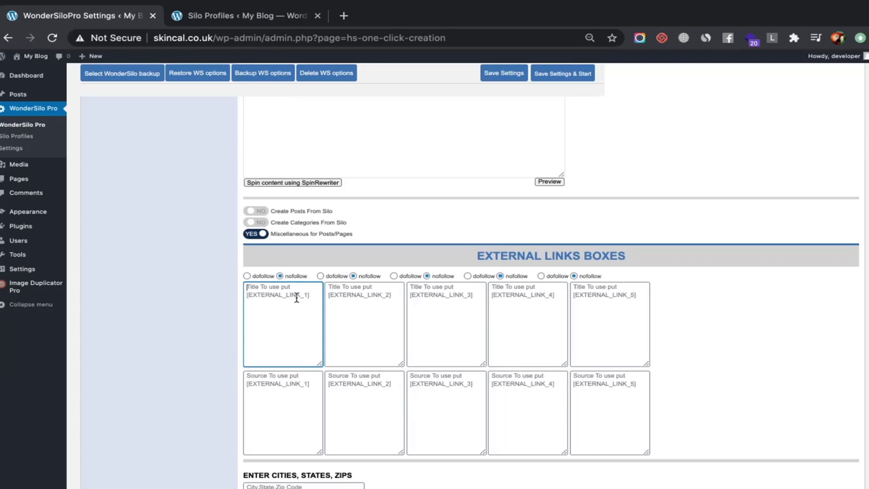
Search the page for [EXTERNAL_LINK_1], copy the term, and jump to its second match in Source
{"action": "key", "text": "ctrl+f"}
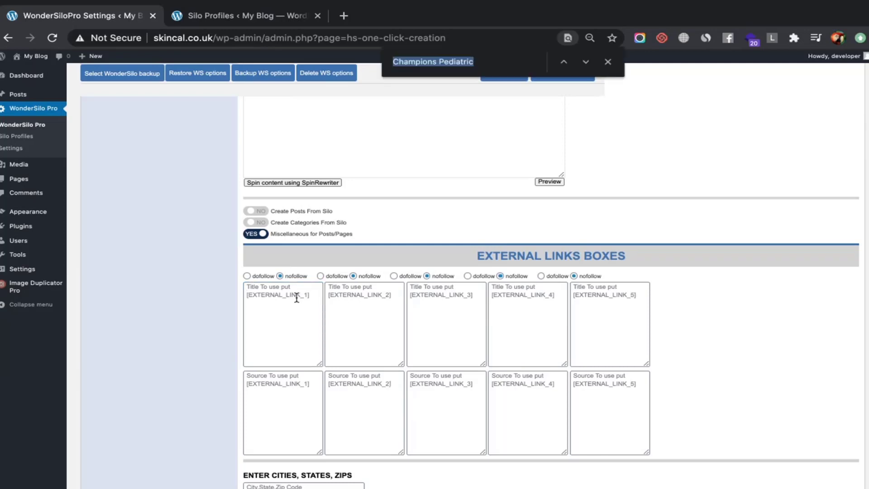
{"action": "type", "text": "[]"}
{"action": "scroll", "coordinate": [297, 297], "scroll_direction": "down", "scroll_amount": 1}
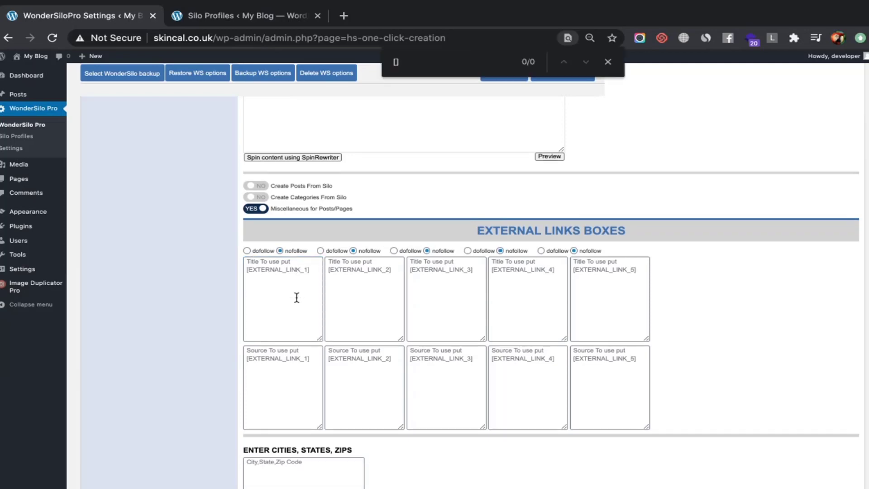
{"action": "type", "text": "Exter"}
{"action": "key", "text": "BackSpace"}
{"action": "key", "text": "BackSpace"}
{"action": "key", "text": "BackSpace"}
{"action": "key", "text": "BackSpace"}
{"action": "key", "text": "BackSpace"}
{"action": "type", "text": "EXTERNAL_LINK_1"}
{"action": "key", "text": "BackSpace"}
{"action": "type", "text": "1"}
{"action": "key", "text": "super+a"}
{"action": "key", "text": "super+c"}
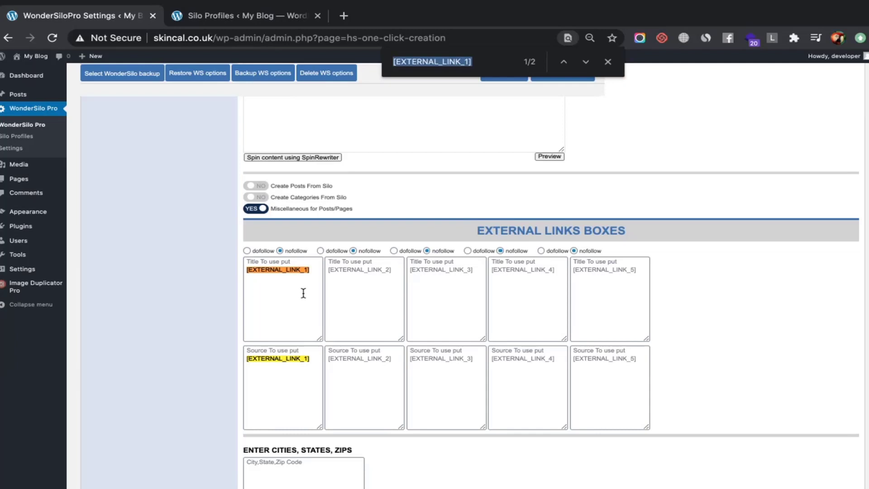
{"action": "key", "text": "Right"}
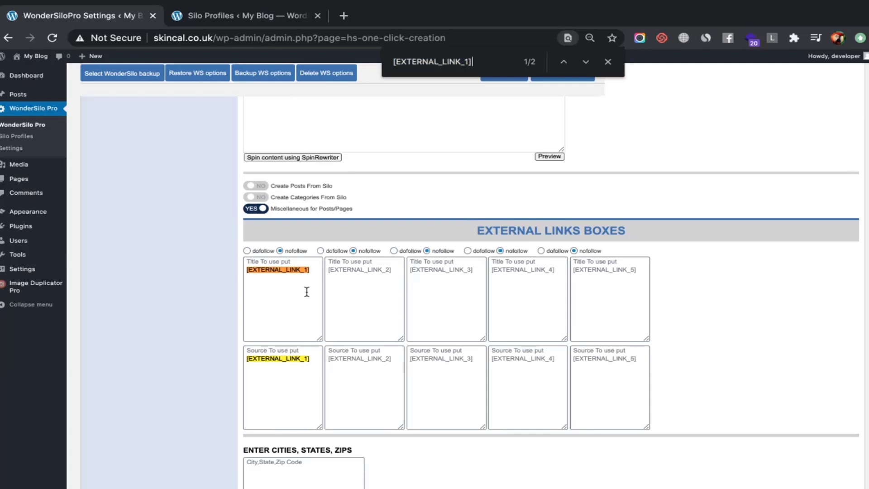
{"action": "key", "text": "Return"}
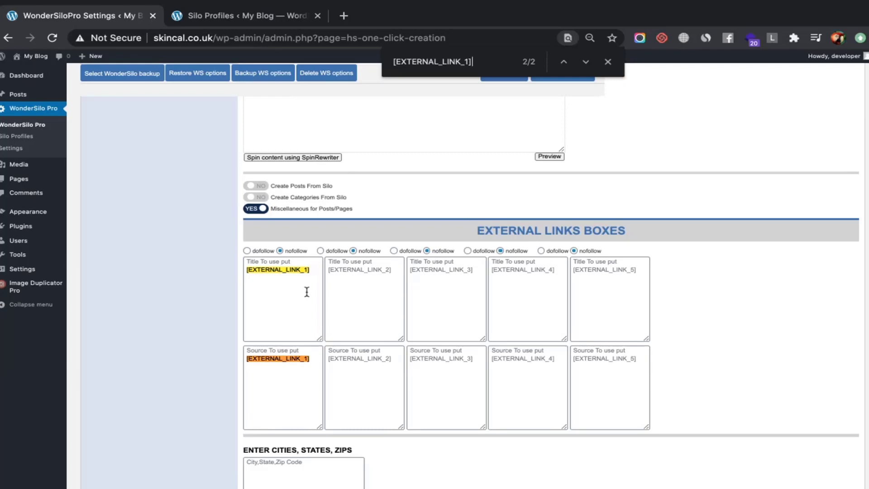
{"action": "scroll", "coordinate": [275, 351], "scroll_direction": "up", "scroll_amount": 7}
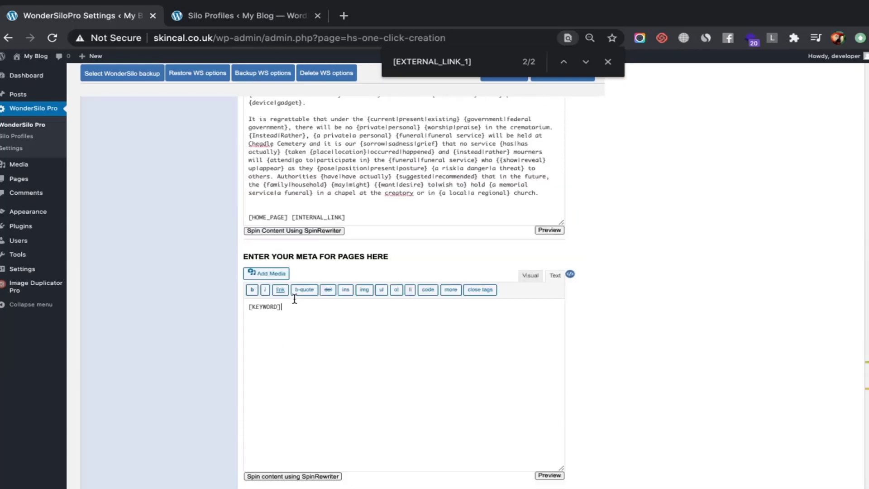
Add [EXTERNAL_LINK_1] and [EXTERNAL_LINK_2] on new lines below the [INTERNAL_LINK] line
{"action": "scroll", "coordinate": [295, 298], "scroll_direction": "up", "scroll_amount": 2}
{"action": "left_click", "coordinate": [400, 286]}
{"action": "key", "text": "Return"}
{"action": "key", "text": "Return"}
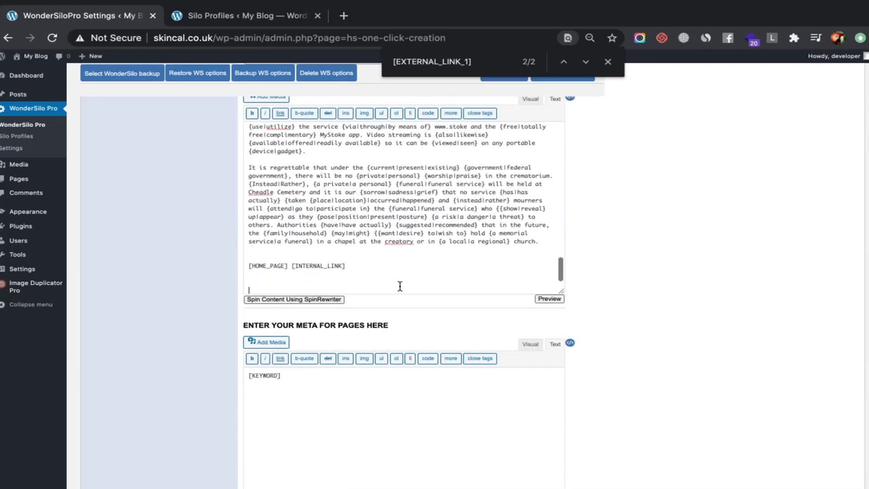
{"action": "key", "text": "super+v"}
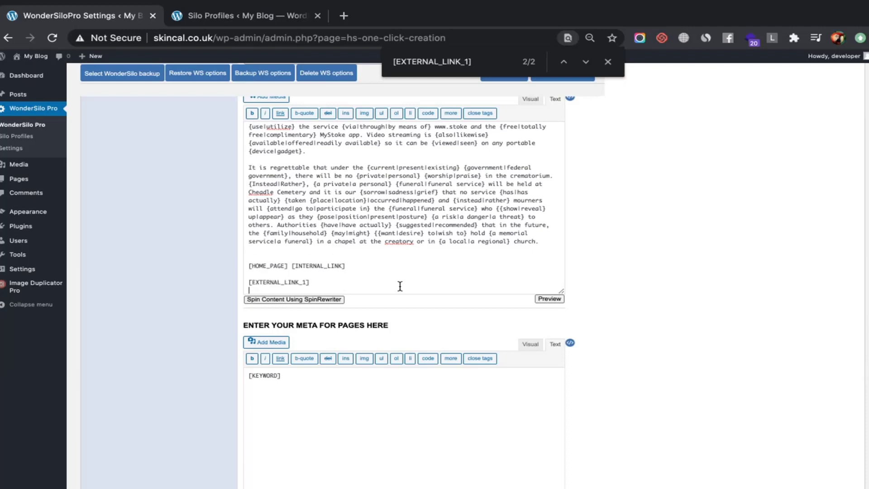
{"action": "key", "text": "super+v"}
{"action": "key", "text": "Left"}
{"action": "key", "text": "Left"}
{"action": "key", "text": "BackSpace"}
{"action": "type", "text": "2"}
Add [EXTERNAL_LINK_3] and [EXTERNAL_LINK_4] on the following lines of the description
{"action": "key", "text": "Right"}
{"action": "key", "text": "Return"}
{"action": "key", "text": "super+v"}
{"action": "key", "text": "BackSpace"}
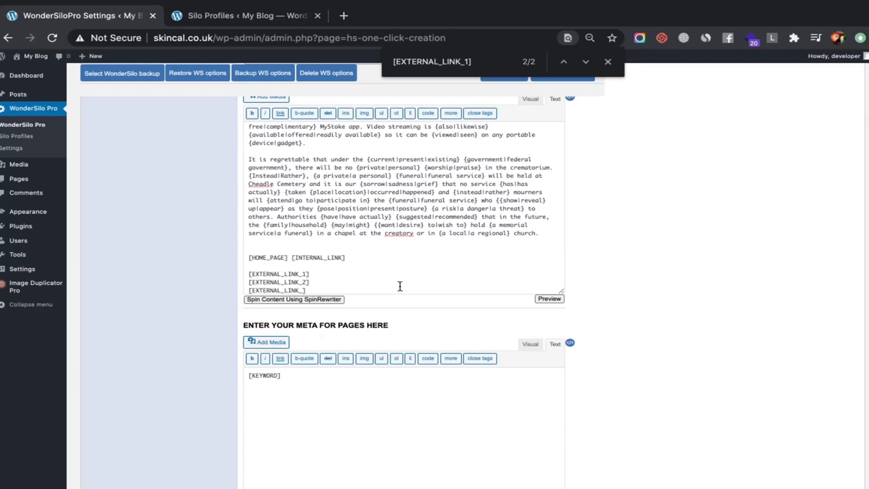
{"action": "type", "text": "3"}
{"action": "key", "text": "Right"}
{"action": "key", "text": "Return"}
{"action": "key", "text": "super+v"}
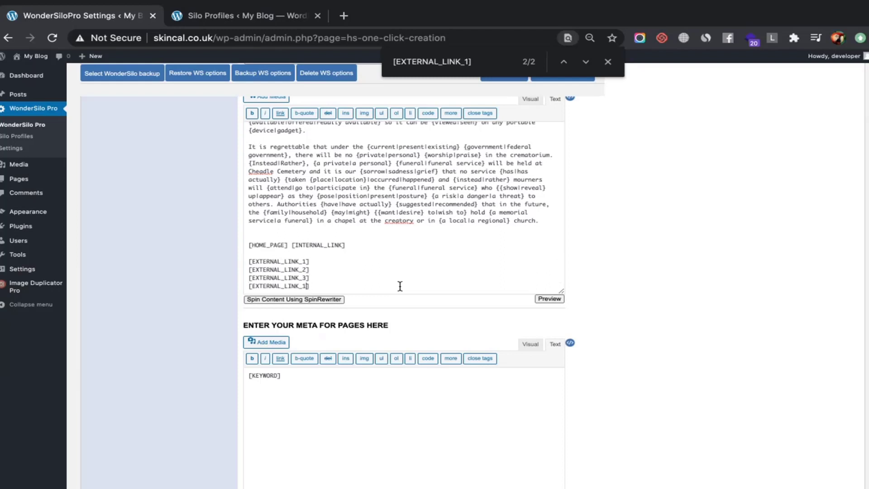
{"action": "key", "text": "Left"}
{"action": "key", "text": "BackSpace"}
{"action": "type", "text": "4"}
Add [EXTERNAL_LINK_5] as the final line, undoing a spare extra placeholder
{"action": "key", "text": "Return"}
{"action": "key", "text": "super+v"}
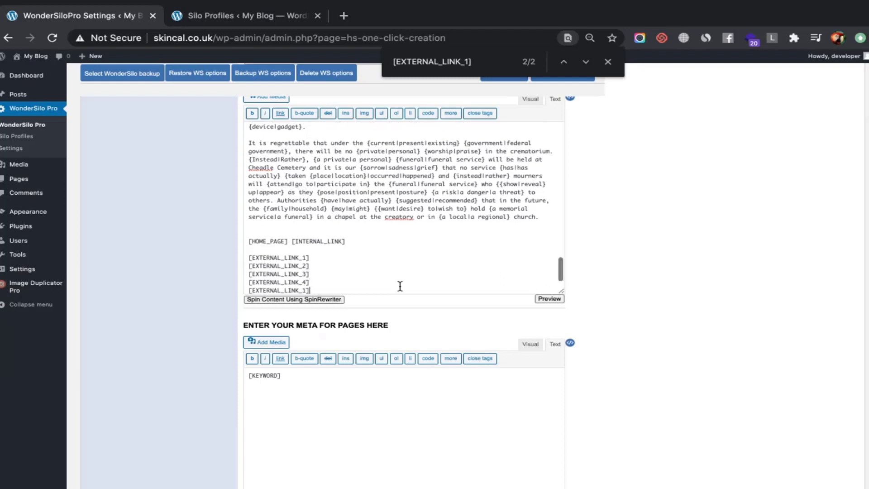
{"action": "key", "text": "Left"}
{"action": "key", "text": "BackSpace"}
{"action": "type", "text": "5"}
{"action": "key", "text": "Return"}
{"action": "key", "text": "super+v"}
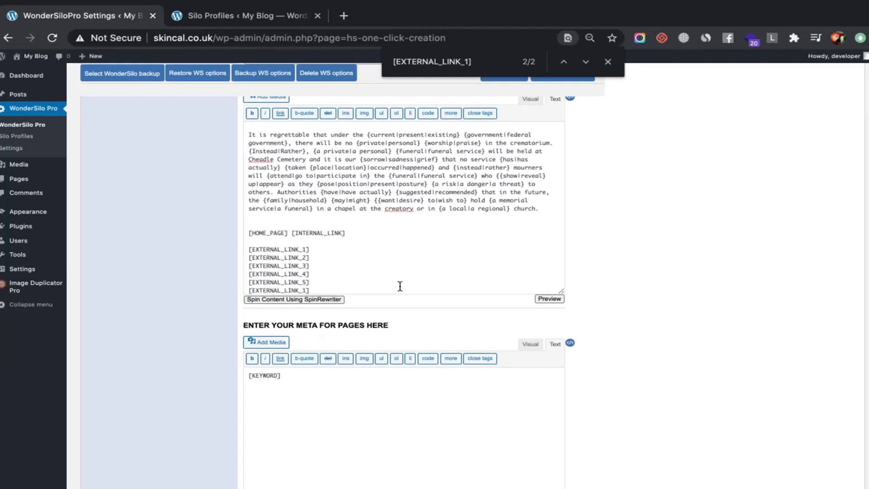
{"action": "key", "text": "super+z"}
{"action": "scroll", "coordinate": [400, 272], "scroll_direction": "down", "scroll_amount": 1}
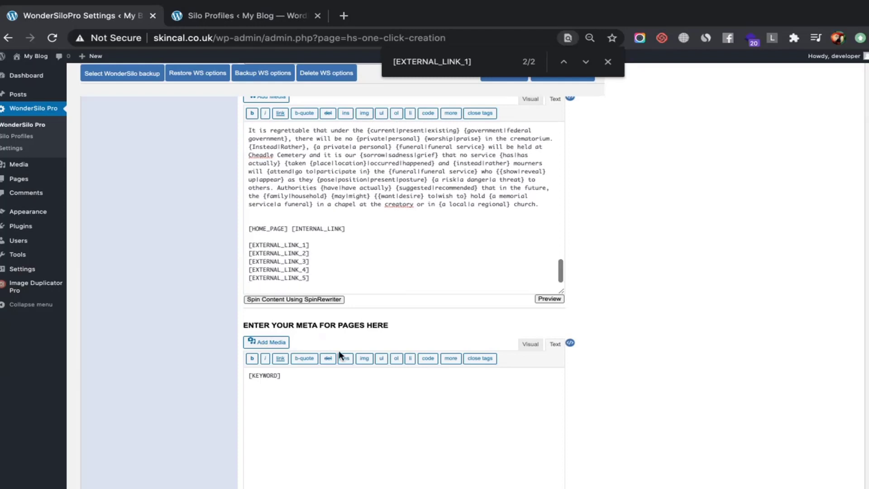
{"action": "scroll", "coordinate": [339, 350], "scroll_direction": "down", "scroll_amount": 10}
{"action": "scroll", "coordinate": [339, 350], "scroll_direction": "up", "scroll_amount": 4}
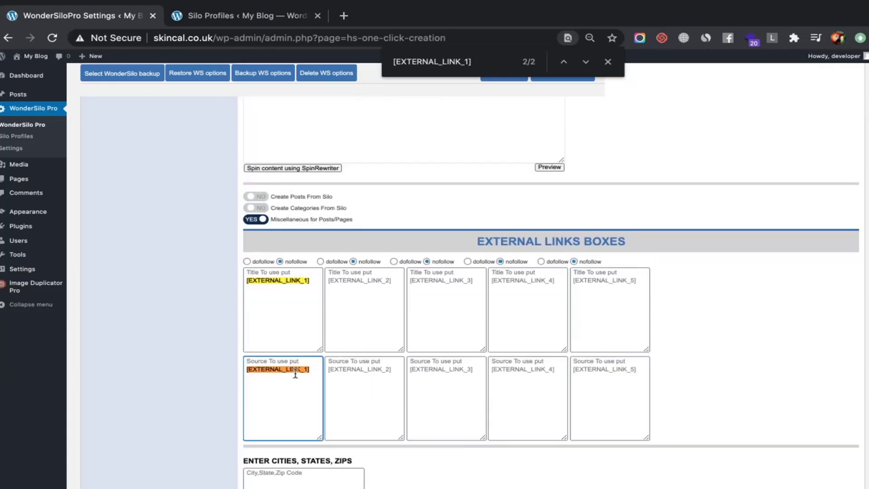
Fill the first external link title box with e1, e12 and e13, one per line
{"action": "left_click", "coordinate": [285, 285]}
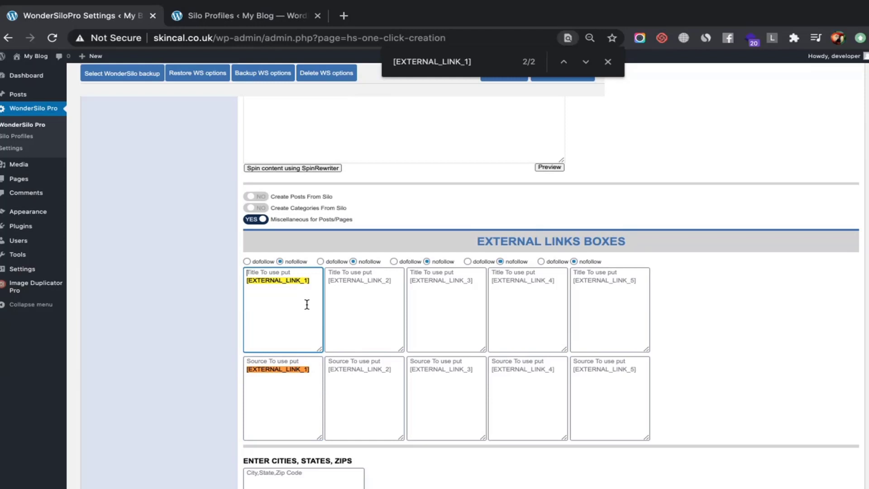
{"action": "type", "text": "e1"}
{"action": "left_click", "coordinate": [362, 307]}
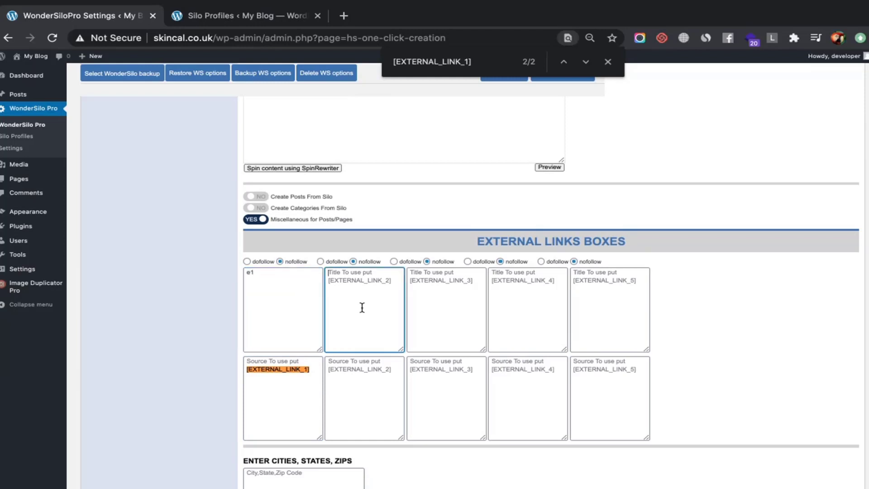
{"action": "left_click", "coordinate": [314, 286]}
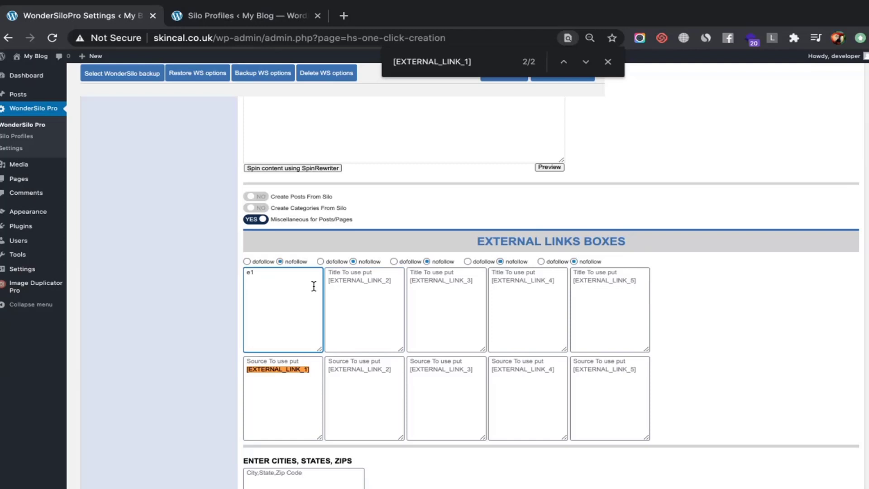
{"action": "key", "text": "Return"}
{"action": "type", "text": "e1 e1"}
{"action": "type", "text": "2"}
{"action": "key", "text": "Return"}
{"action": "type", "text": "e12"}
{"action": "key", "text": "ctrl+a"}
{"action": "key", "text": "ctrl+c"}
Fill the second external link title box with e2, e22 and e23
{"action": "left_click", "coordinate": [345, 291]}
{"action": "key", "text": "ctrl+v"}
{"action": "left_click", "coordinate": [339, 273]}
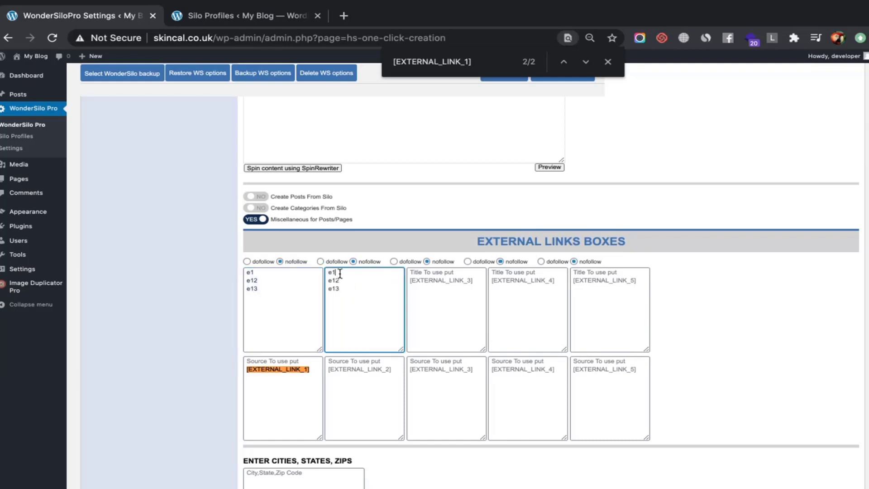
{"action": "key", "text": "BackSpace"}
{"action": "type", "text": "2"}
{"action": "key", "text": "BackSpace"}
{"action": "type", "text": "2"}
{"action": "key", "text": "BackSpace"}
{"action": "type", "text": "2"}
{"action": "key", "text": "ctrl+a"}
{"action": "key", "text": "ctrl+c"}
Fill the third external link title box with e3, e32 and e33
{"action": "left_click", "coordinate": [460, 316]}
{"action": "key", "text": "ctrl+v"}
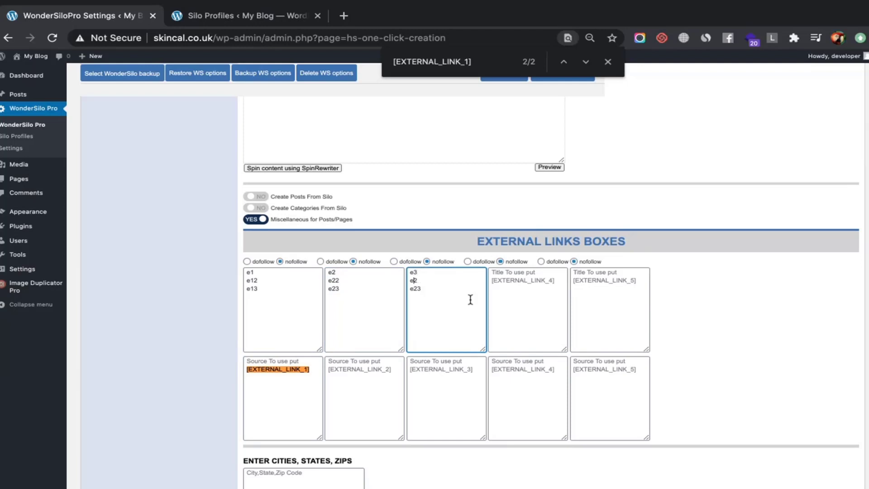
{"action": "type", "text": "3"}
{"action": "key", "text": "Down"}
{"action": "key", "text": "BackSpace"}
{"action": "key", "text": "ctrl+a"}
{"action": "key", "text": "ctrl+c"}
Fill the fourth external link title box with e4, e42 and e43
{"action": "left_click", "coordinate": [545, 304]}
{"action": "key", "text": "ctrl+v"}
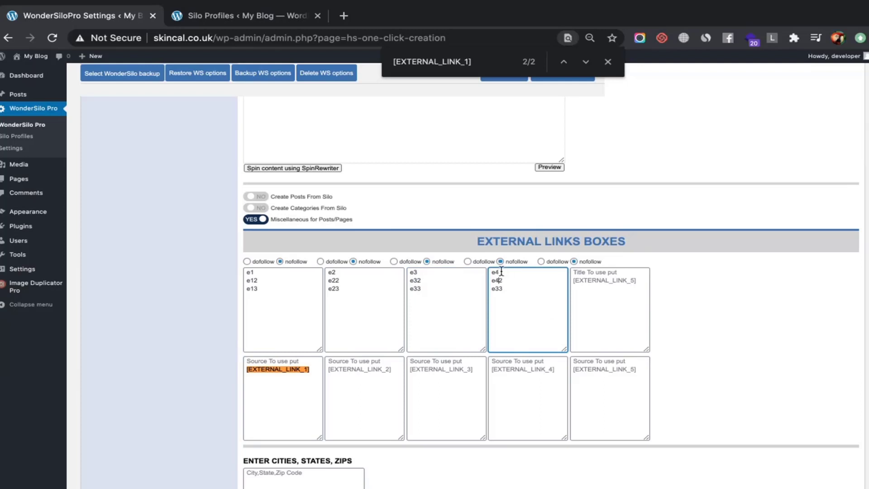
{"action": "key", "text": "Down"}
{"action": "key", "text": "BackSpace"}
{"action": "type", "text": "4"}
{"action": "key", "text": "ctrl+a"}
{"action": "key", "text": "ctrl+c"}
Fill the fifth external link title box with e5, e52 and e53
{"action": "left_click", "coordinate": [643, 321]}
{"action": "key", "text": "ctrl+v"}
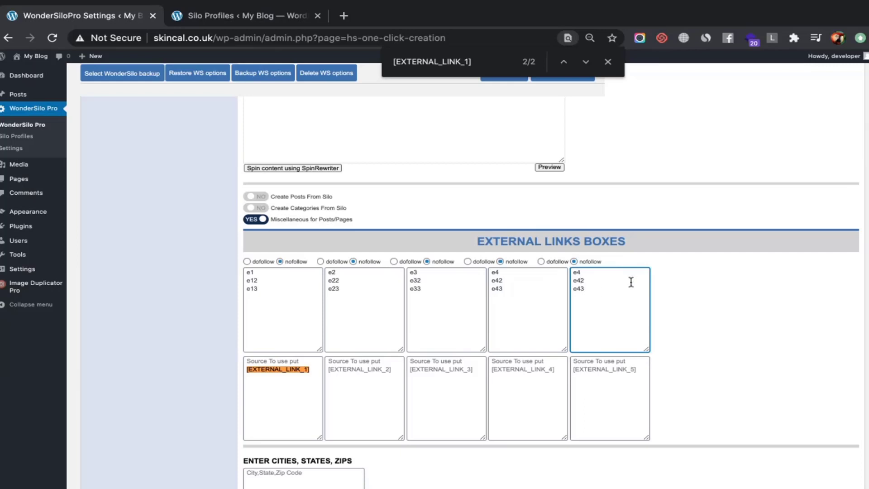
{"action": "key", "text": "BackSpace"}
{"action": "type", "text": "5"}
{"action": "key", "text": "Down"}
{"action": "key", "text": "BackSpace"}
{"action": "type", "text": "5"}
{"action": "left_click", "coordinate": [308, 369]}
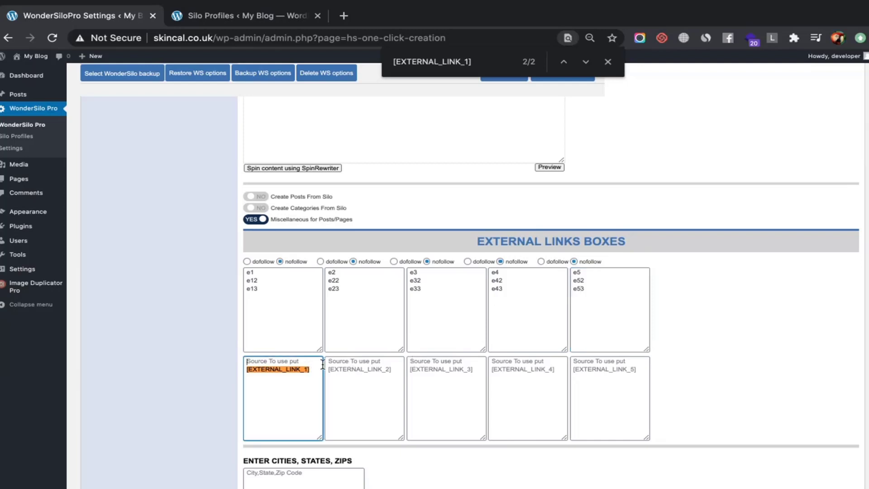
{"action": "type", "text": "google"}
{"action": "key", "text": "super+a"}
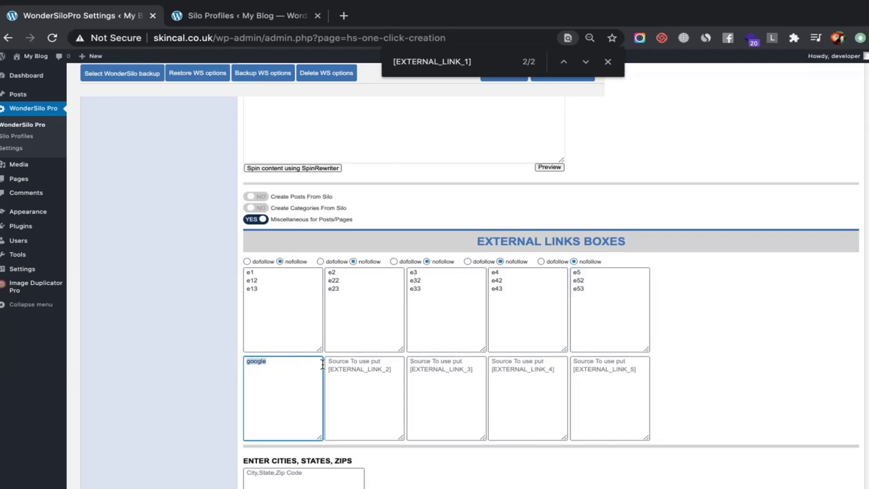
{"action": "key", "text": "BackSpace"}
{"action": "type", "text": "https://googe"}
{"action": "type", "text": "e.com"}
{"action": "key", "text": "super+a"}
{"action": "key", "text": "Right"}
{"action": "key", "text": "super+v"}
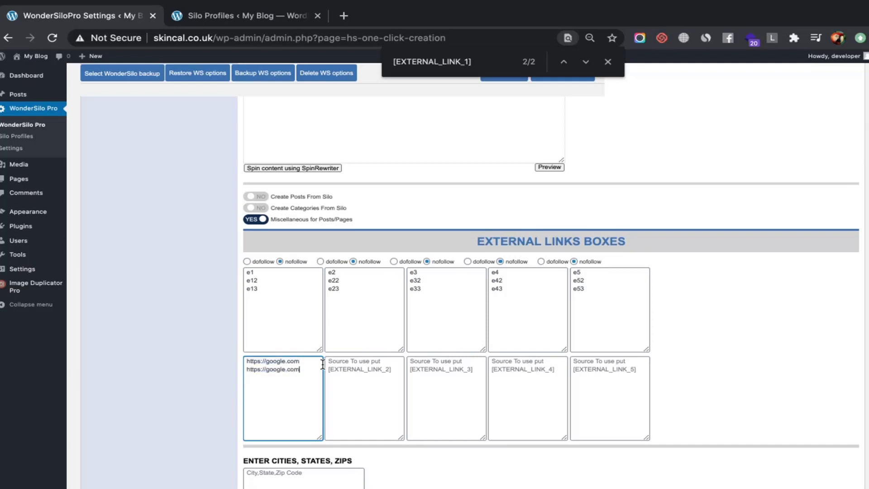
{"action": "double_click", "coordinate": [277, 370]}
{"action": "type", "text": "yahoo"}
{"action": "triple_click", "coordinate": [261, 371]}
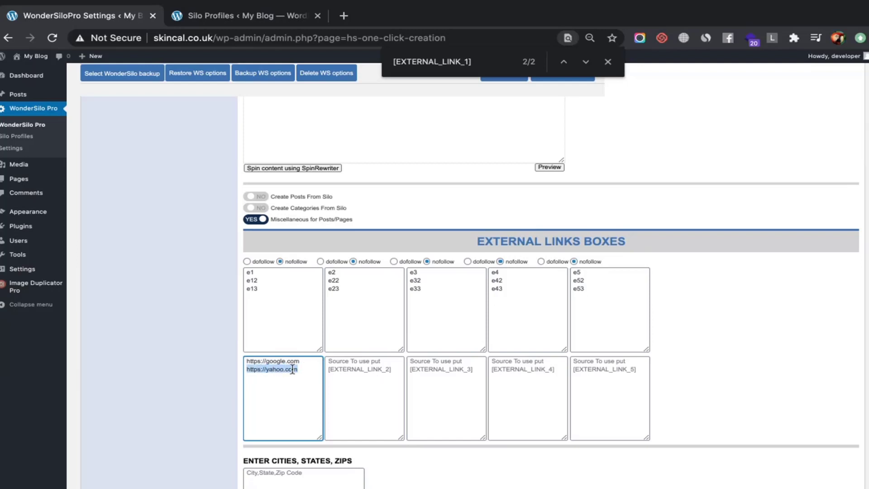
{"action": "left_click", "coordinate": [308, 372]}
{"action": "key", "text": "Return"}
{"action": "key", "text": "ctrl+v"}
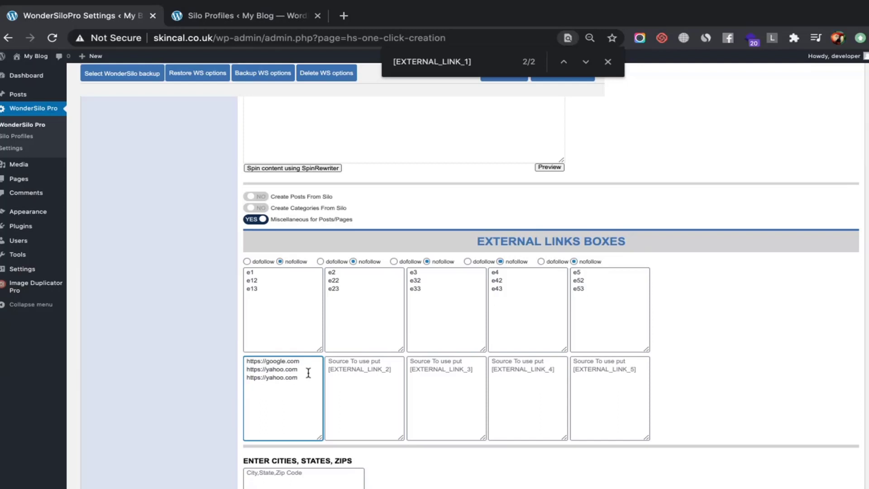
{"action": "double_click", "coordinate": [273, 377]}
{"action": "type", "text": "fae"}
{"action": "type", "text": "ce"}
{"action": "type", "text": "book"}
{"action": "key", "text": "ctrl+a"}
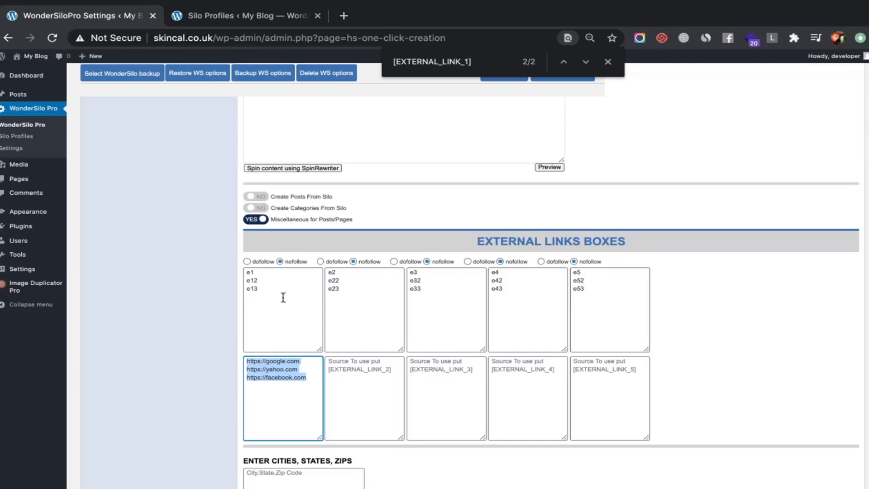
{"action": "triple_click", "coordinate": [273, 377]}
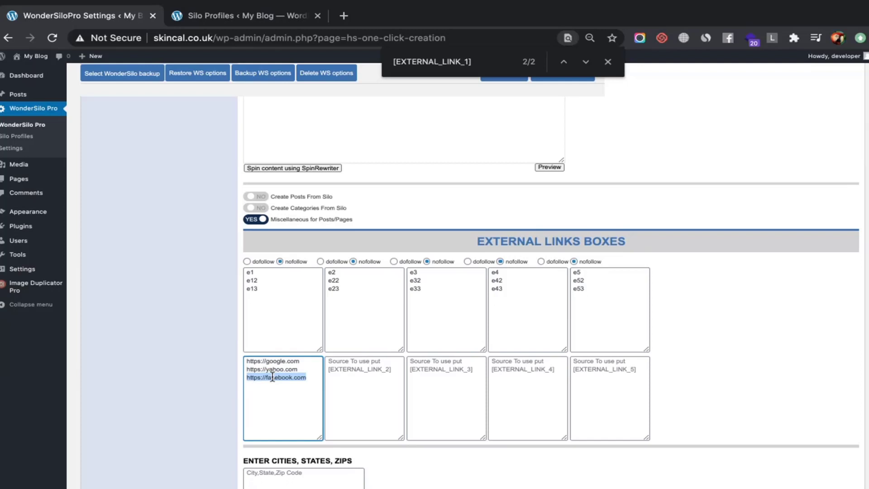
{"action": "key", "text": "BackSpace"}
{"action": "key", "text": "ctrl+a"}
{"action": "left_click", "coordinate": [299, 382]}
{"action": "key", "text": "ctrl+a"}
{"action": "key", "text": "ctrl+c"}
Paste the google and yahoo URLs into source boxes two through five
{"action": "left_click", "coordinate": [353, 388]}
{"action": "key", "text": "ctrl+v"}
{"action": "left_click", "coordinate": [445, 377]}
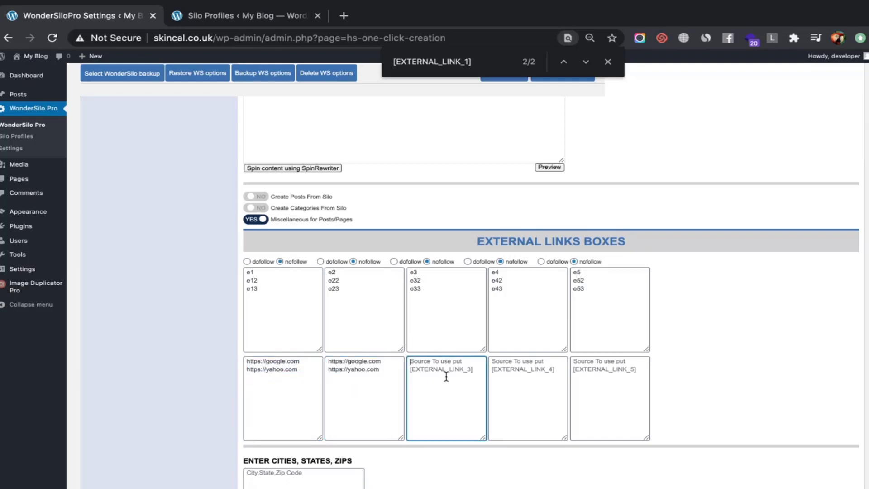
{"action": "key", "text": "ctrl+v"}
{"action": "left_click", "coordinate": [524, 381]}
{"action": "key", "text": "ctrl+v"}
{"action": "left_click", "coordinate": [597, 375]}
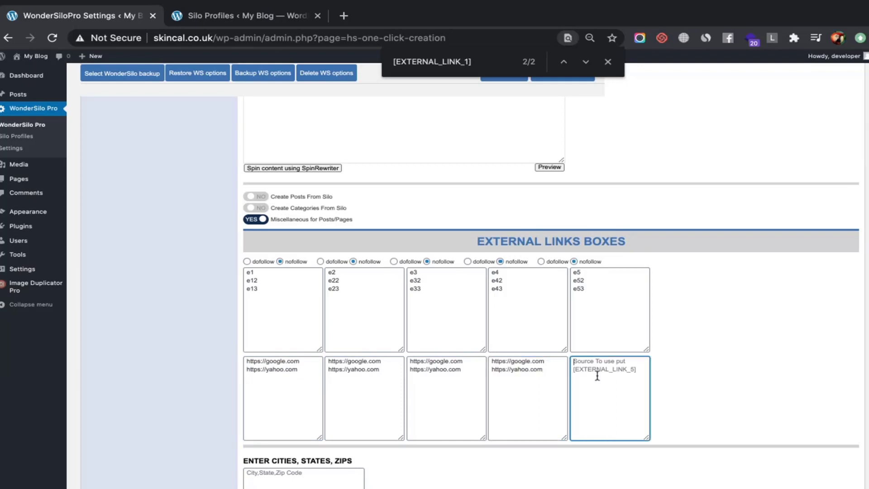
{"action": "key", "text": "ctrl+v"}
{"action": "left_click", "coordinate": [301, 375]}
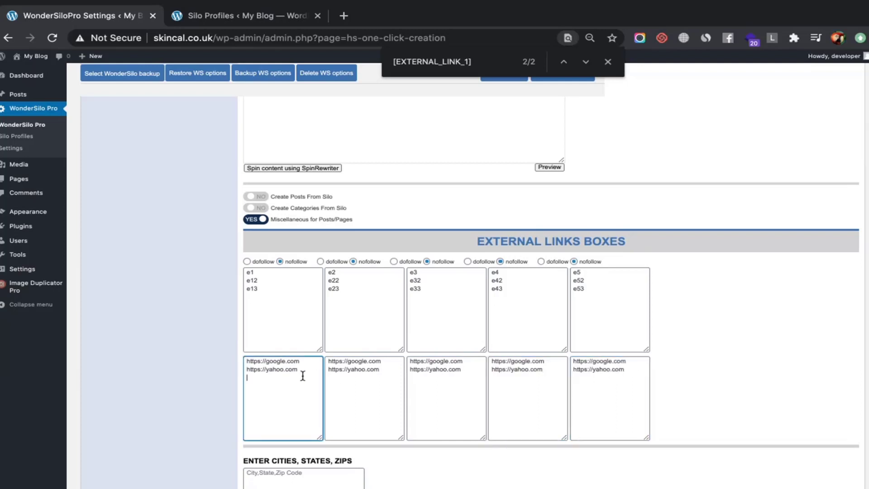
{"action": "triple_click", "coordinate": [279, 361]}
{"action": "triple_click", "coordinate": [279, 371]}
{"action": "key", "text": "ctrl+c"}
{"action": "left_click", "coordinate": [305, 371]}
{"action": "key", "text": "Return"}
{"action": "key", "text": "ctrl+v"}
{"action": "double_click", "coordinate": [278, 378]}
{"action": "type", "text": "dach"}
{"action": "key", "text": "BackSpace"}
{"action": "key", "text": "BackSpace"}
{"action": "key", "text": "BackSpace"}
{"action": "key", "text": "BackSpace"}
{"action": "type", "text": "facebook"}
{"action": "left_click", "coordinate": [308, 383]}
{"action": "key", "text": "Return"}
{"action": "key", "text": "super+v"}
{"action": "double_click", "coordinate": [270, 388]}
{"action": "type", "text": "msn"}
Copy the facebook and msn URLs into source boxes two through five
{"action": "left_click_drag", "start_coordinate": [301, 386], "coordinate": [202, 377]}
{"action": "key", "text": "super+c"}
{"action": "left_click", "coordinate": [356, 392]}
{"action": "key", "text": "super+v"}
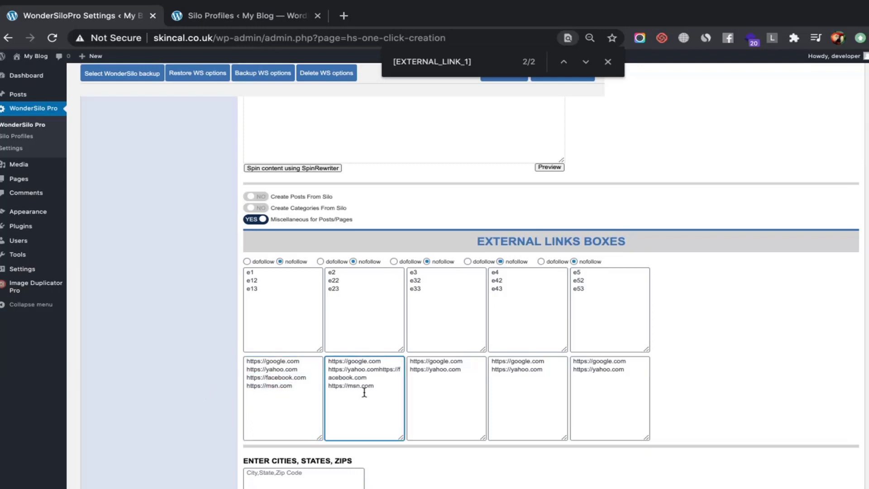
{"action": "key", "text": "super+z"}
{"action": "key", "text": "super+v"}
{"action": "left_click", "coordinate": [473, 378]}
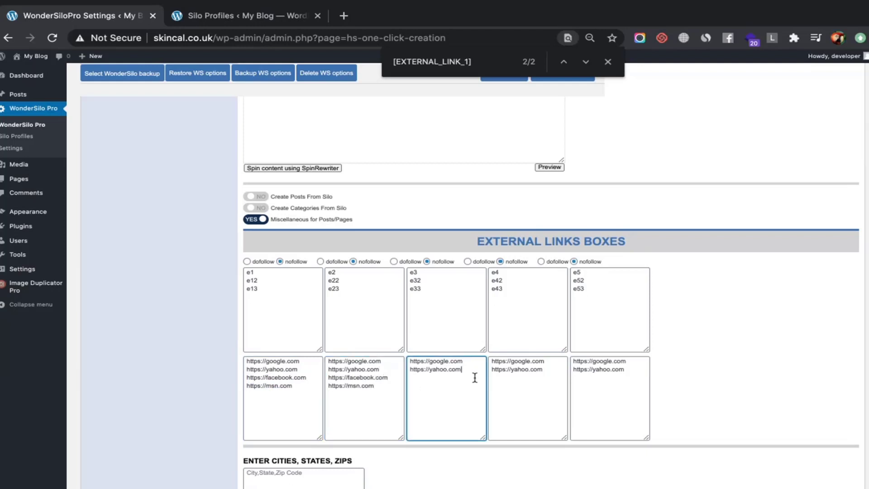
{"action": "key", "text": "super+v"}
{"action": "left_click", "coordinate": [554, 369]}
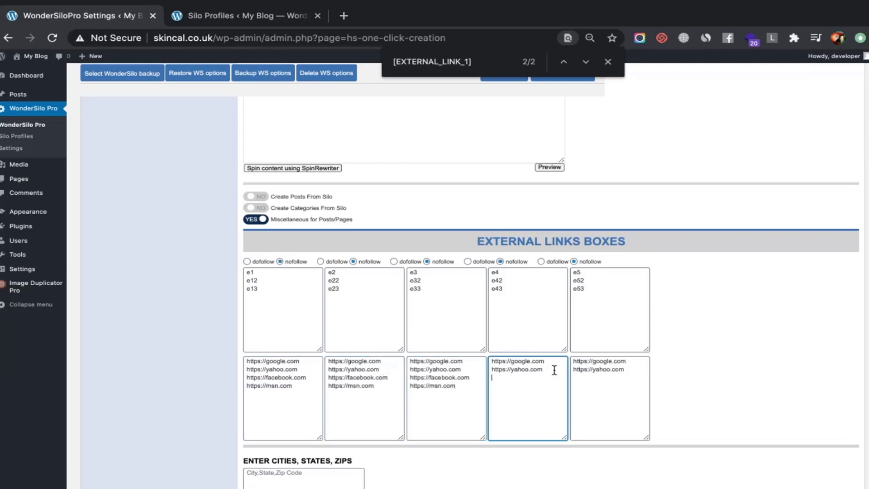
{"action": "key", "text": "super+v"}
{"action": "left_click", "coordinate": [636, 374]}
{"action": "key", "text": "super+v"}
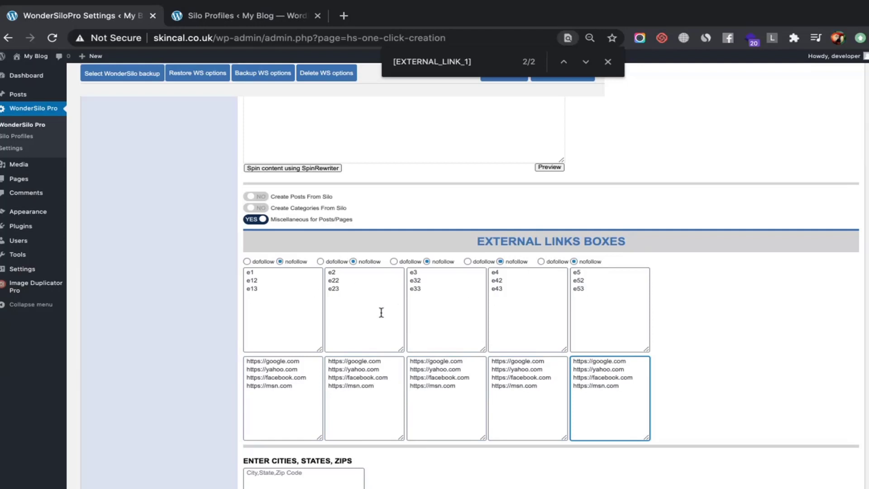
{"action": "scroll", "coordinate": [361, 362], "scroll_direction": "down", "scroll_amount": 2}
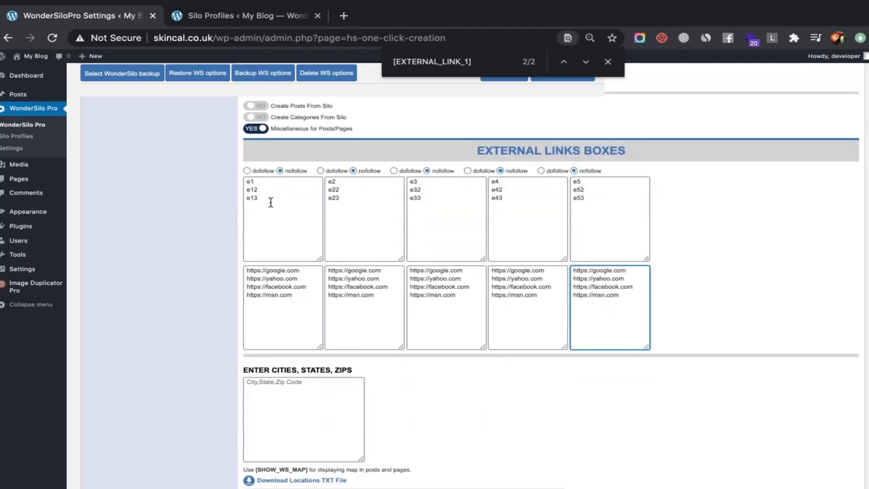
{"action": "scroll", "coordinate": [284, 218], "scroll_direction": "up", "scroll_amount": 8}
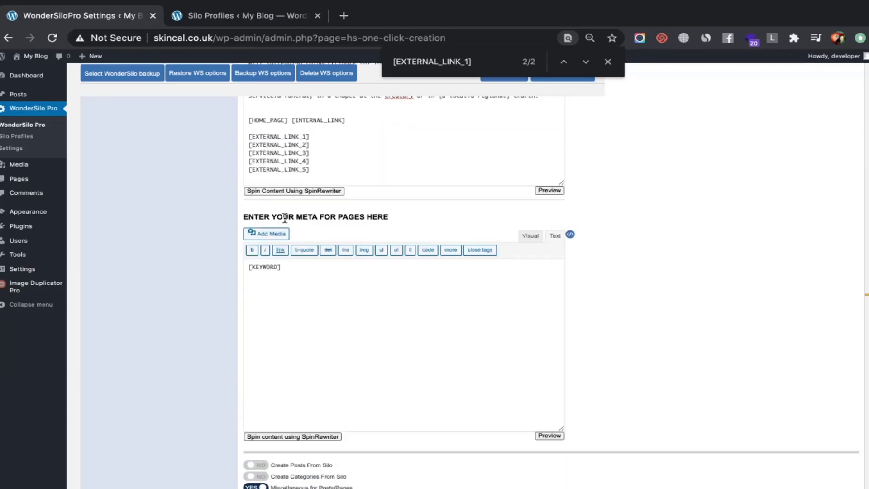
{"action": "scroll", "coordinate": [285, 218], "scroll_direction": "up", "scroll_amount": 10}
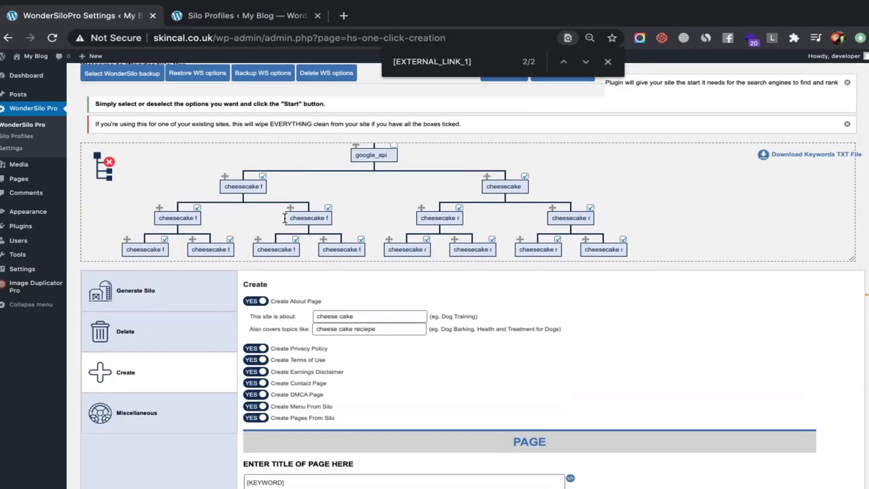
{"action": "scroll", "coordinate": [285, 218], "scroll_direction": "down", "scroll_amount": 18}
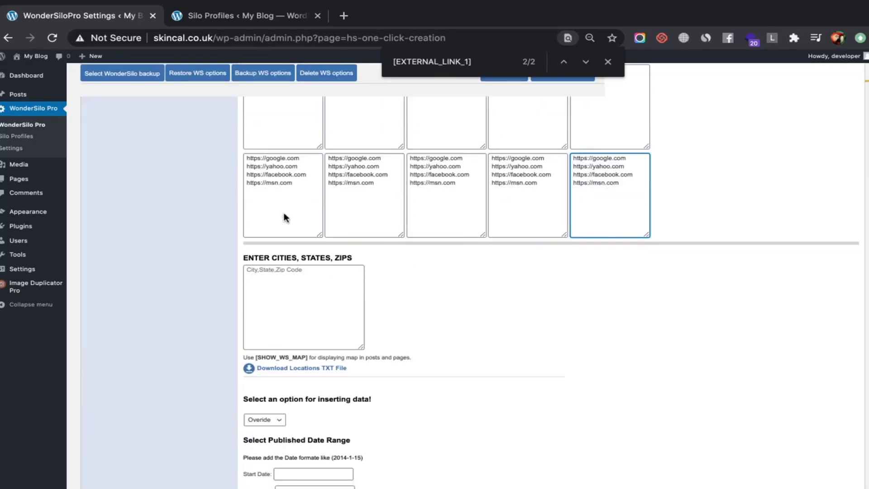
{"action": "scroll", "coordinate": [284, 218], "scroll_direction": "down", "scroll_amount": 1}
{"action": "left_click", "coordinate": [278, 238]}
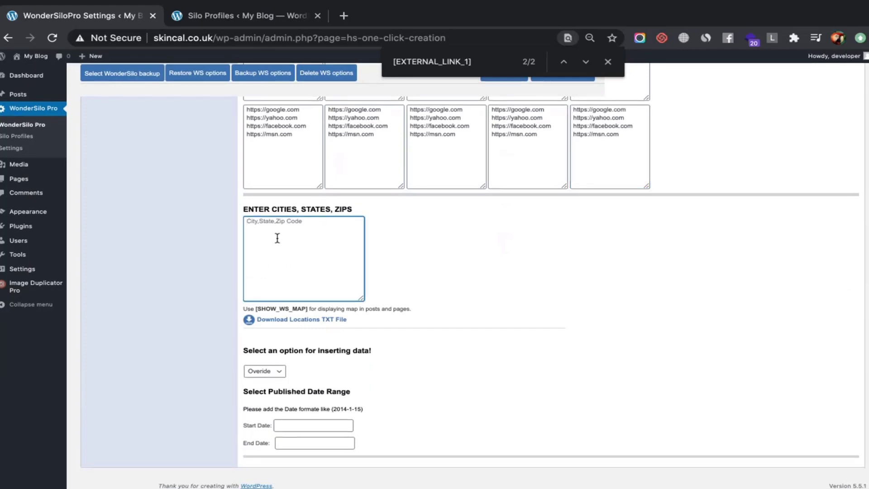
Enter Chicago, IL, 29034 and duplicate it as a second line renamed Blue
{"action": "scroll", "coordinate": [292, 273], "scroll_direction": "up", "scroll_amount": 15}
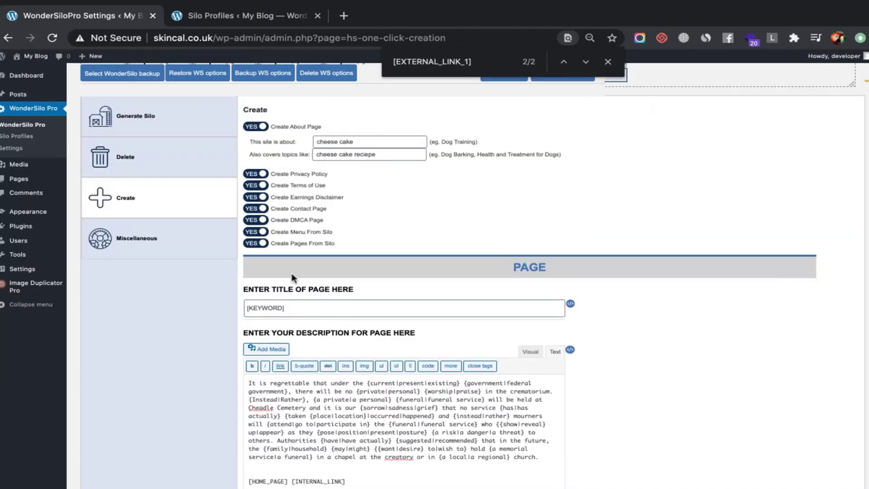
{"action": "scroll", "coordinate": [291, 273], "scroll_direction": "down", "scroll_amount": 4}
{"action": "scroll", "coordinate": [292, 274], "scroll_direction": "down", "scroll_amount": 1}
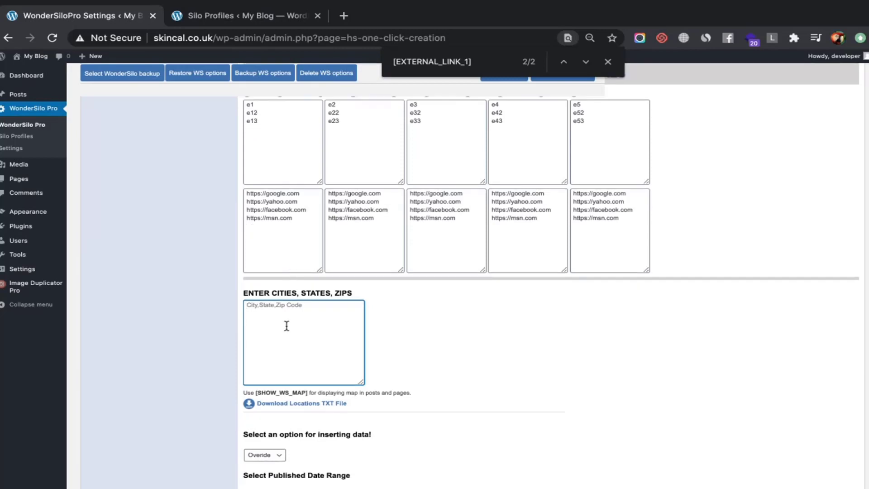
{"action": "type", "text": "Chicago, IL, 29034"}
{"action": "triple_click", "coordinate": [288, 305]}
{"action": "key", "text": "ctrl+c"}
{"action": "left_click", "coordinate": [320, 310]}
{"action": "key", "text": "Return"}
{"action": "key", "text": "ctrl+v"}
{"action": "double_click", "coordinate": [261, 313]}
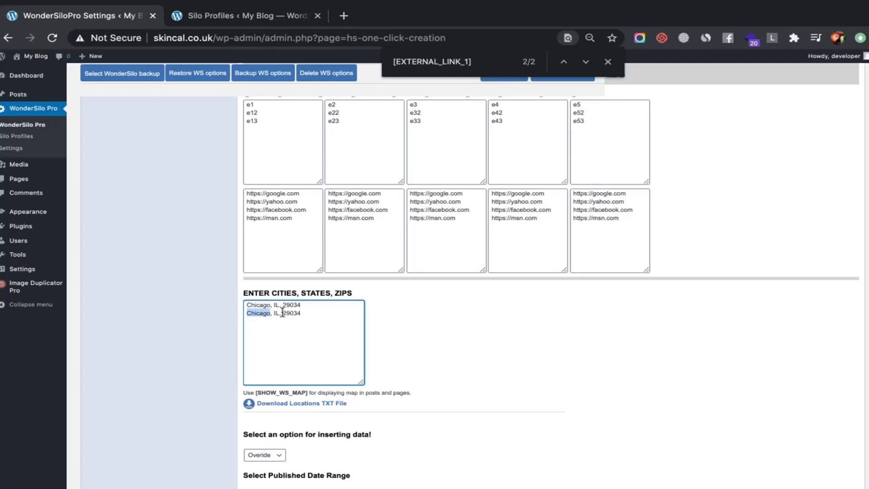
{"action": "type", "text": "Blue"}
Finish the Blue, IL, 29031 line and remove the extra third Red location
{"action": "double_click", "coordinate": [266, 313]}
{"action": "left_click", "coordinate": [364, 317]}
{"action": "key", "text": "Return"}
{"action": "triple_click", "coordinate": [280, 318]}
{"action": "key", "text": "ctrl+c"}
{"action": "key", "text": "Right"}
{"action": "key", "text": "Return"}
{"action": "key", "text": "ctrl+v"}
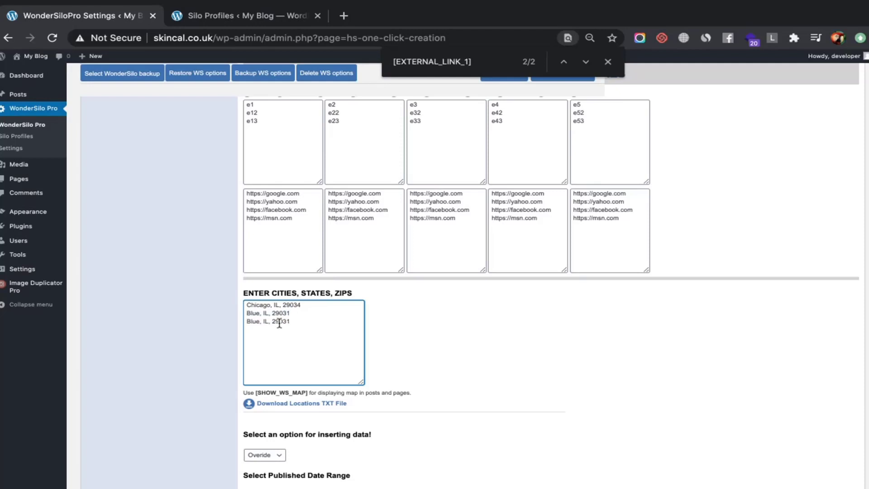
{"action": "double_click", "coordinate": [252, 321]}
{"action": "type", "text": "red"}
{"action": "key", "text": "BackSpace"}
{"action": "key", "text": "BackSpace"}
{"action": "key", "text": "BackSpace"}
{"action": "type", "text": "Red"}
{"action": "key", "text": "End"}
{"action": "key", "text": "shift+Home"}
{"action": "key", "text": "BackSpace"}
Set the inserting-data option to Add New instead of overriding
{"action": "scroll", "coordinate": [335, 311], "scroll_direction": "up", "scroll_amount": 20}
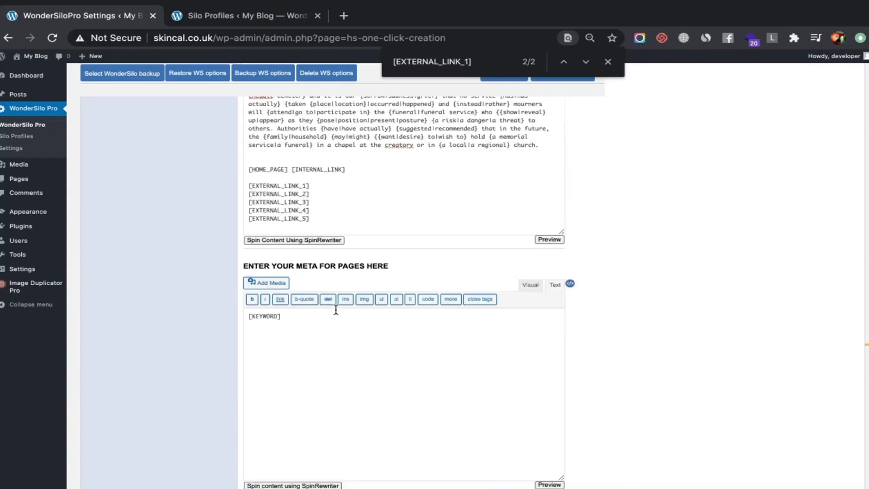
{"action": "scroll", "coordinate": [314, 262], "scroll_direction": "down", "scroll_amount": 1}
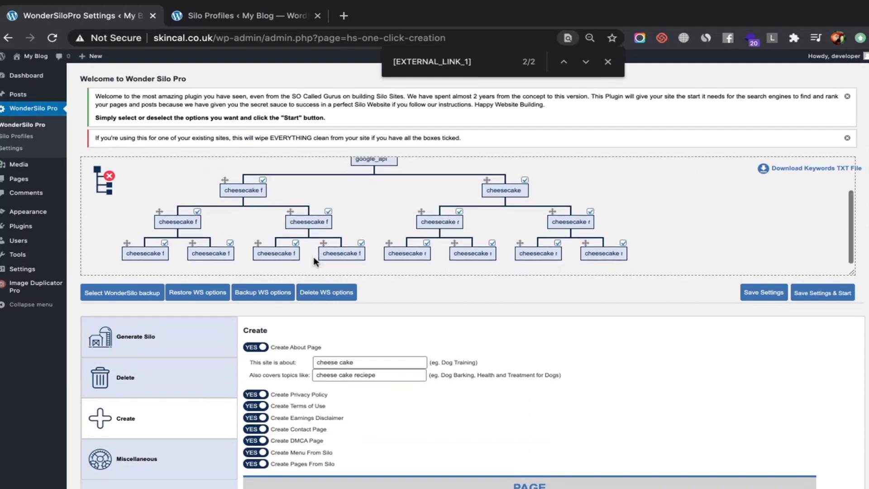
{"action": "scroll", "coordinate": [358, 234], "scroll_direction": "down", "scroll_amount": 20}
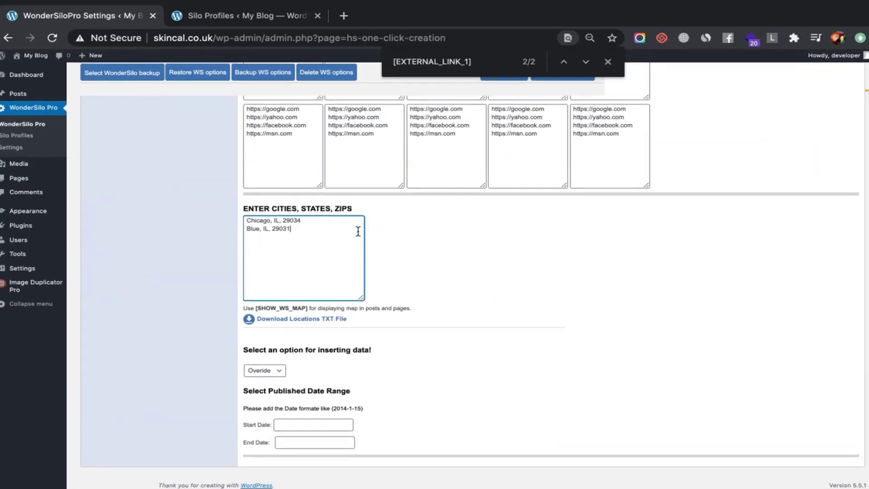
{"action": "left_click", "coordinate": [281, 373]}
{"action": "left_click", "coordinate": [284, 377]}
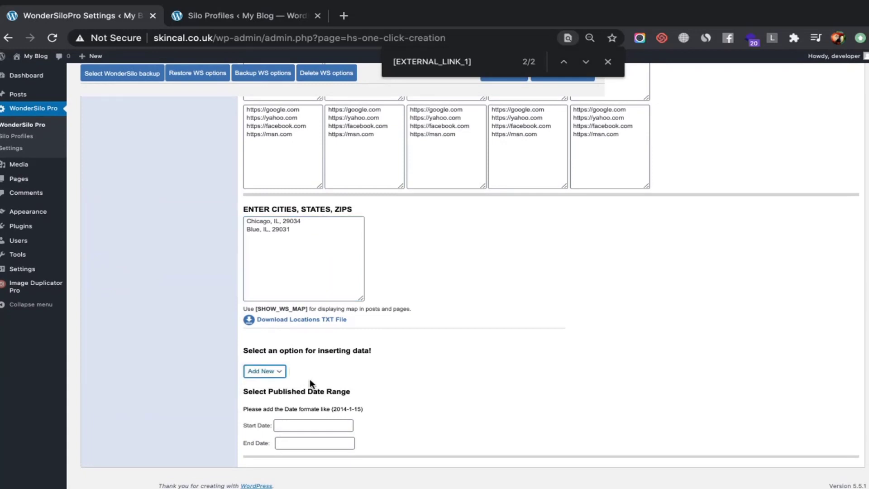
Set the published date range from 2020-09-23 to 2020-09-30
{"action": "left_click", "coordinate": [295, 425]}
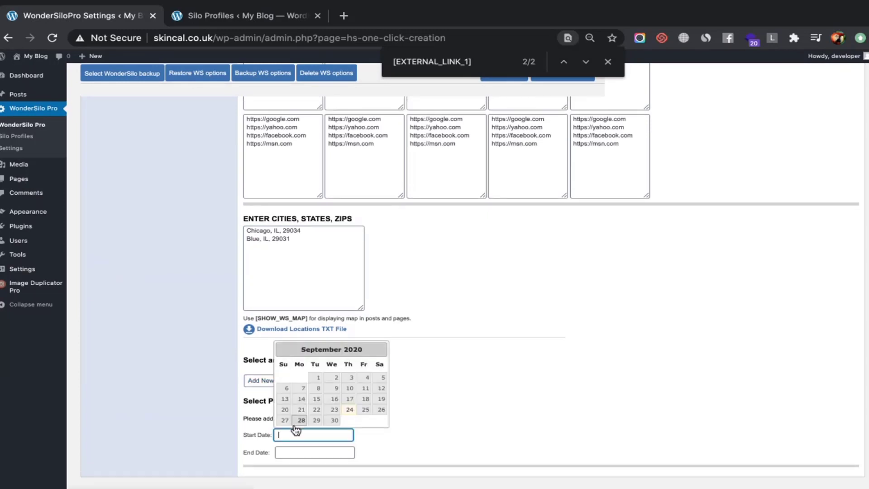
{"action": "left_click", "coordinate": [334, 410]}
{"action": "left_click", "coordinate": [316, 451]}
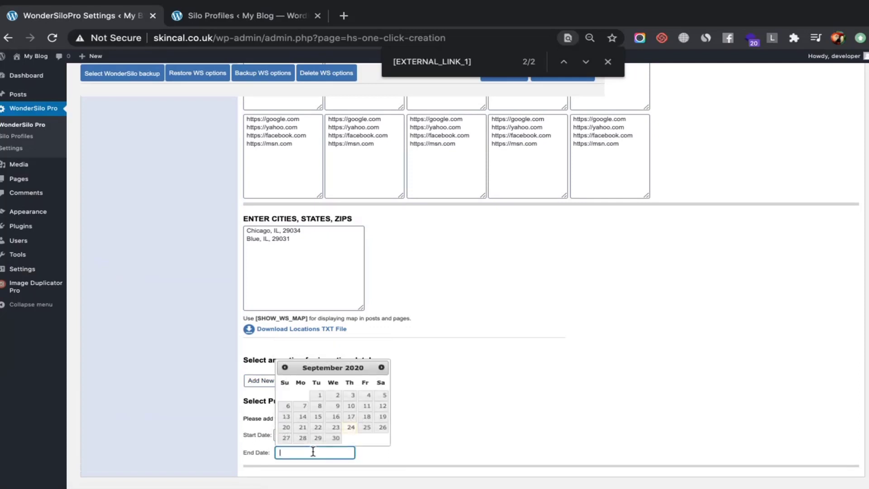
{"action": "left_click", "coordinate": [336, 439]}
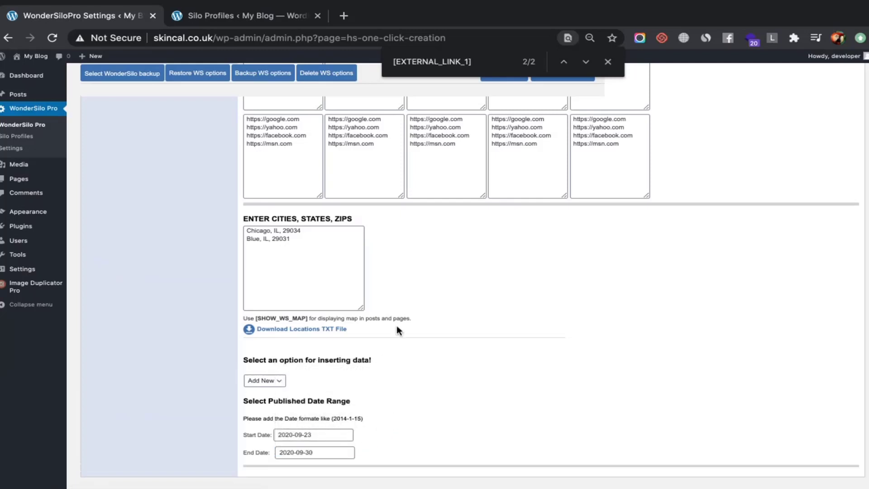
Append the [CITIES] placeholder after [KEYWORD] in the page title template
{"action": "scroll", "coordinate": [398, 329], "scroll_direction": "up", "scroll_amount": 20}
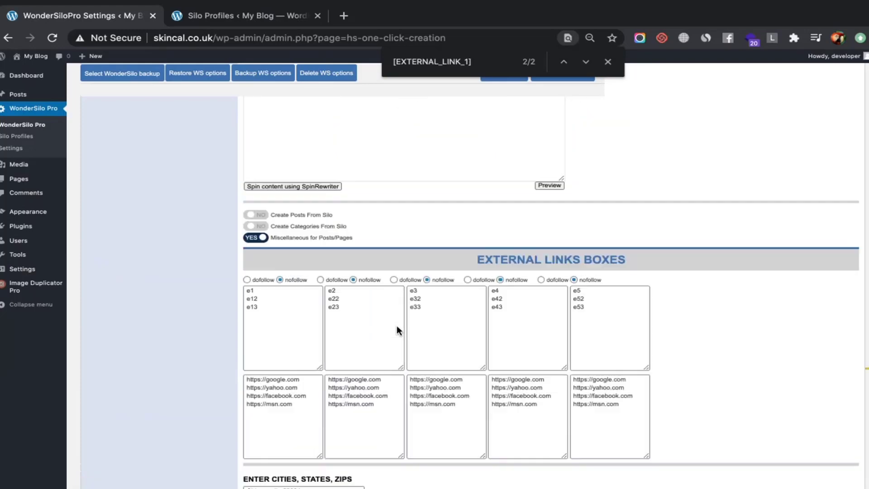
{"action": "scroll", "coordinate": [397, 330], "scroll_direction": "up", "scroll_amount": 2}
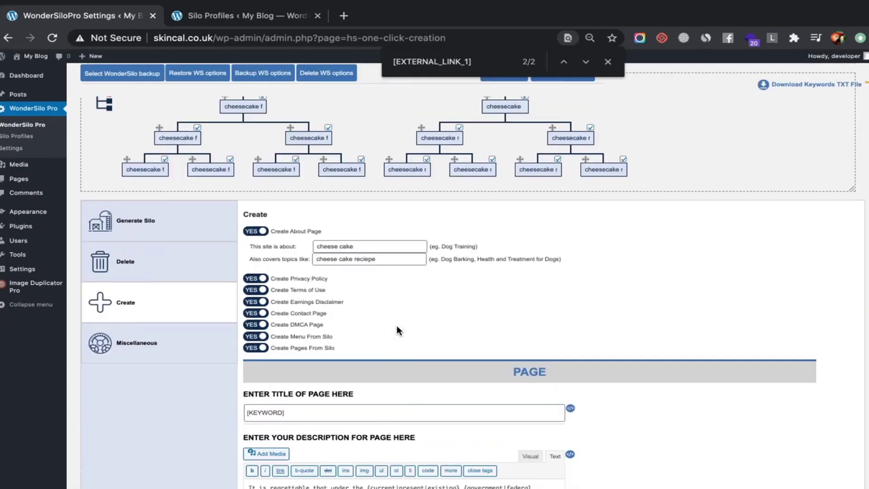
{"action": "scroll", "coordinate": [397, 327], "scroll_direction": "down", "scroll_amount": 15}
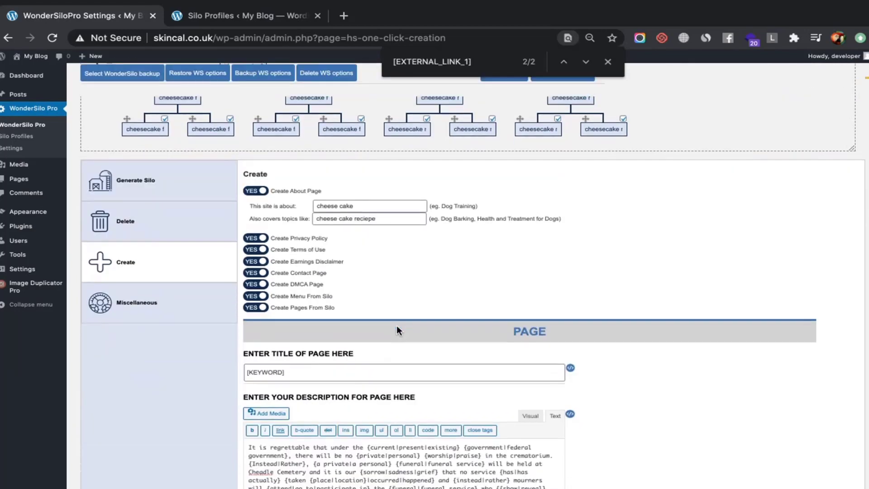
{"action": "scroll", "coordinate": [396, 325], "scroll_direction": "up", "scroll_amount": 8}
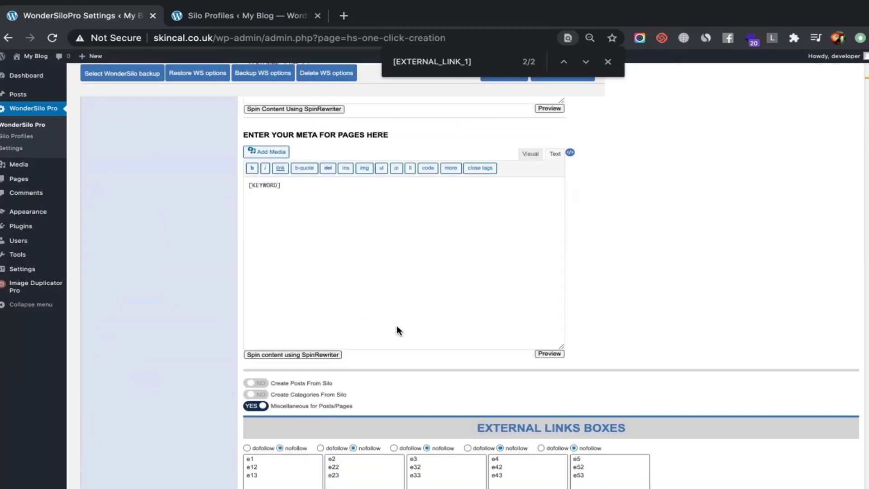
{"action": "scroll", "coordinate": [397, 326], "scroll_direction": "up", "scroll_amount": 15}
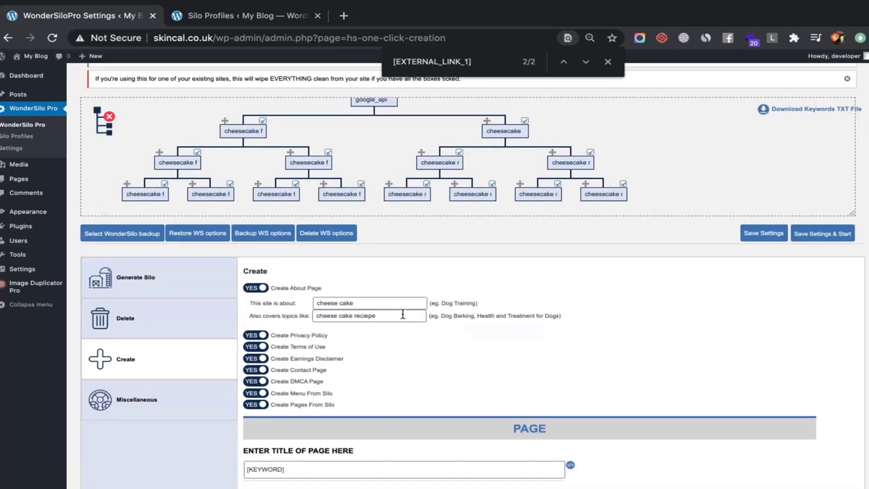
{"action": "scroll", "coordinate": [415, 437], "scroll_direction": "down", "scroll_amount": 4}
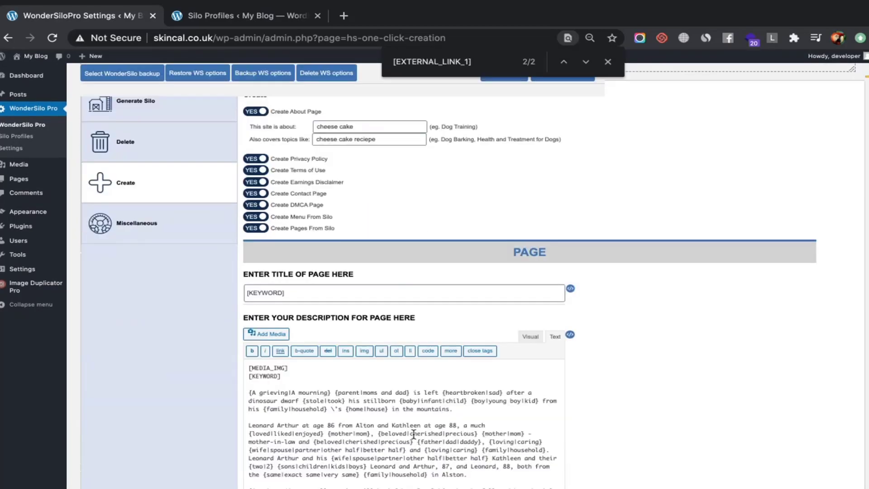
{"action": "mouse_move", "coordinate": [574, 289]}
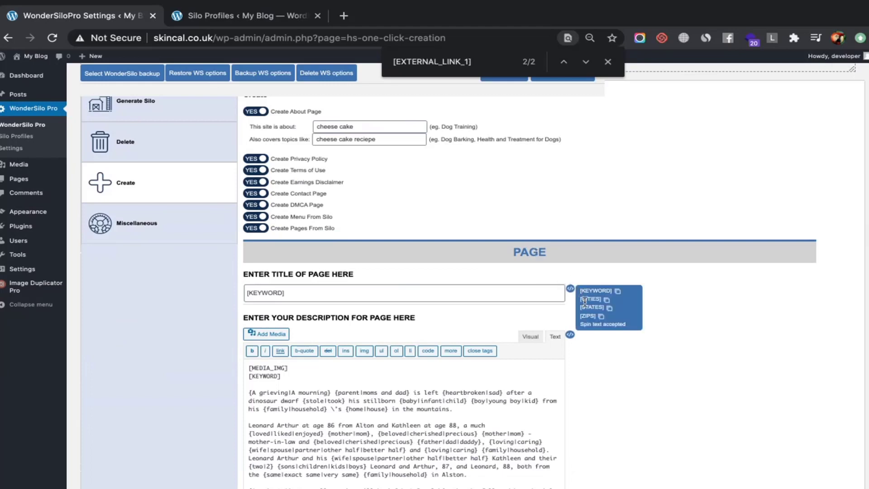
{"action": "left_click", "coordinate": [606, 300]}
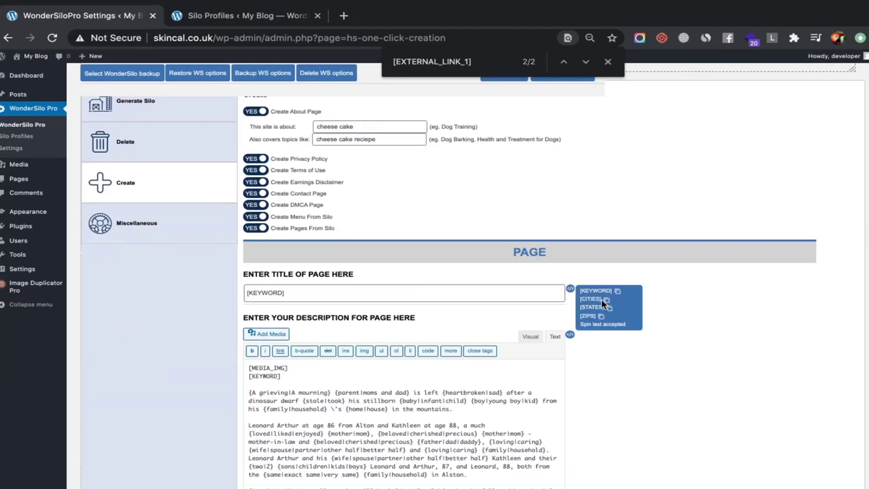
{"action": "left_click", "coordinate": [447, 301]}
{"action": "key", "text": "ctrl+v"}
Add the [STATES] and [ZIPS] placeholders to the title, then select the whole template
{"action": "mouse_move", "coordinate": [576, 292]}
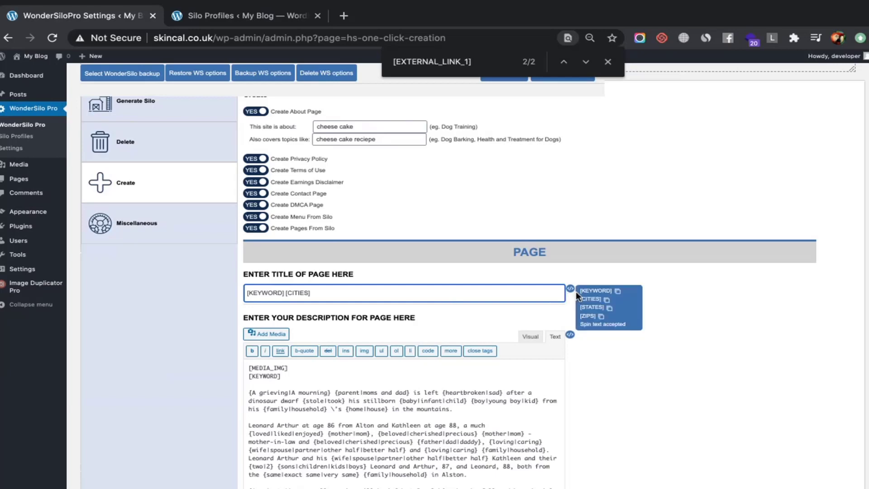
{"action": "left_click", "coordinate": [608, 308]}
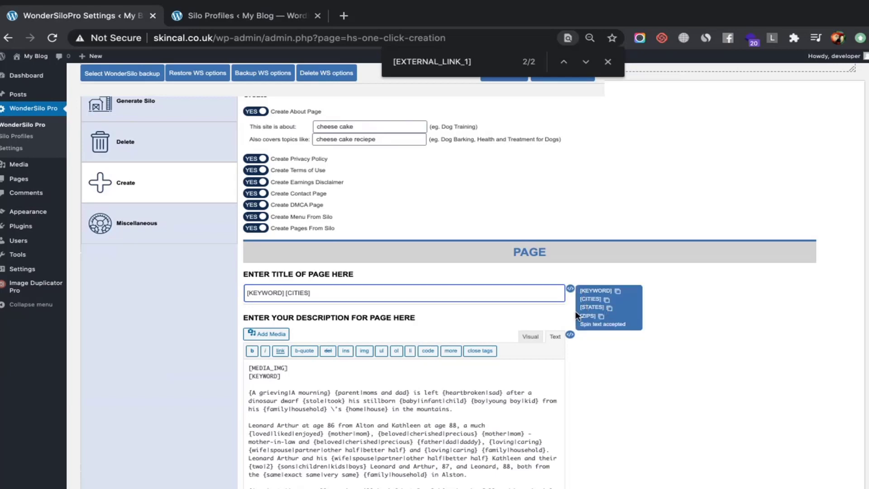
{"action": "left_click", "coordinate": [432, 301]}
{"action": "key", "text": "Home"}
{"action": "key", "text": "Delete"}
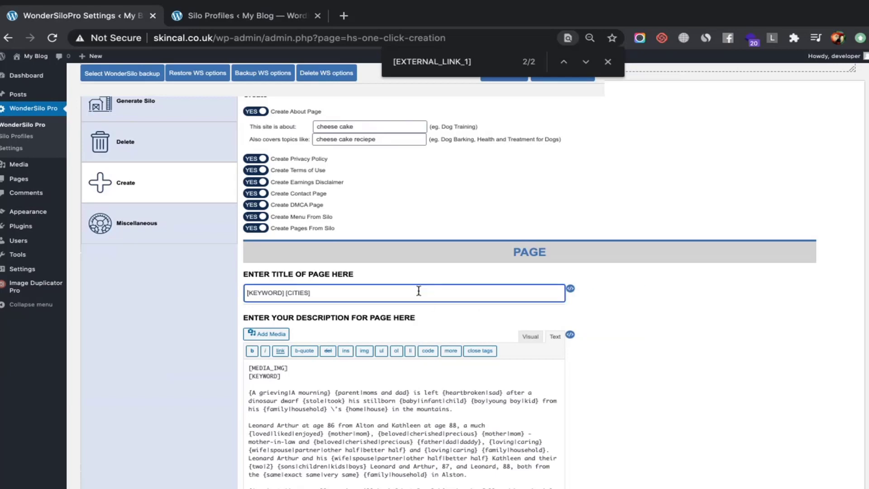
{"action": "key", "text": "ctrl+v"}
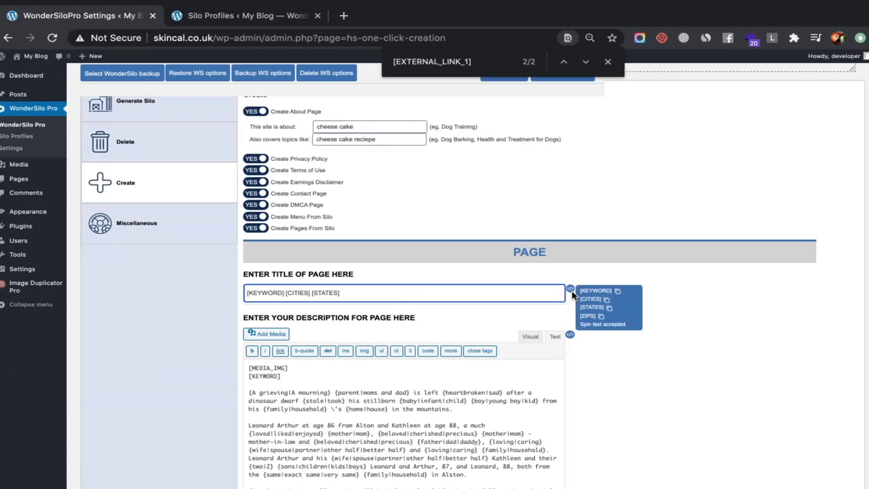
{"action": "mouse_move", "coordinate": [572, 293]}
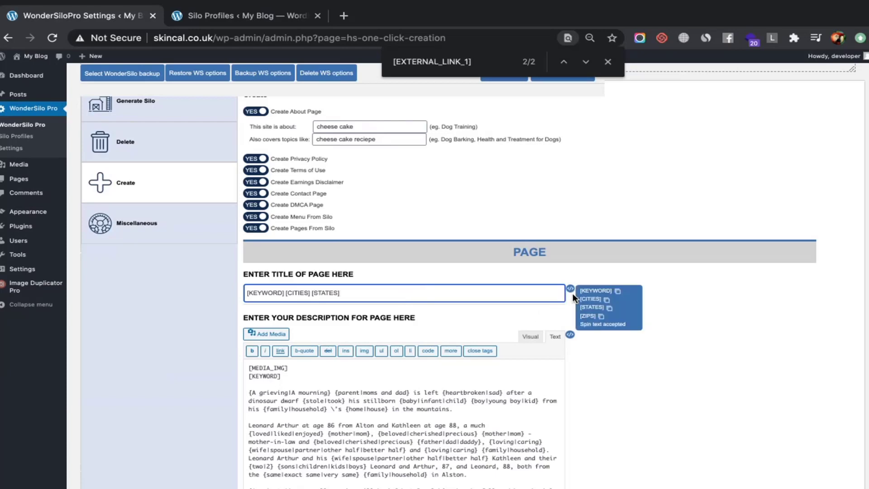
{"action": "left_click", "coordinate": [602, 316]}
{"action": "left_click", "coordinate": [447, 297]}
{"action": "key", "text": "ctrl+v"}
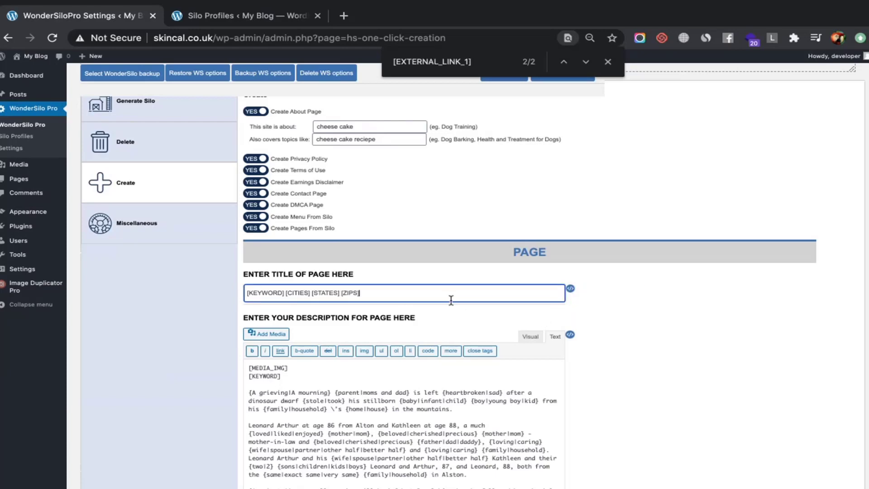
{"action": "key", "text": "ctrl+a"}
{"action": "scroll", "coordinate": [422, 291], "scroll_direction": "down", "scroll_amount": 1}
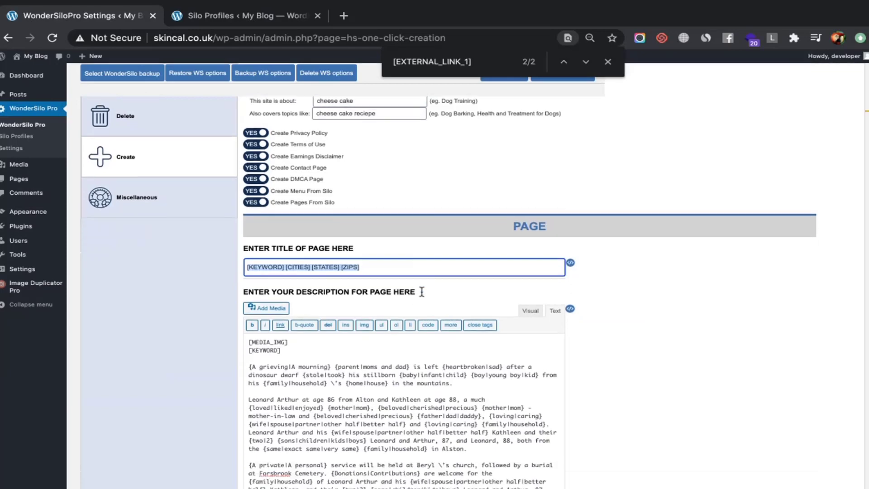
Replace the description's [KEYWORD] line with [KEYWORD] [CITIES] [STATES] [ZIPS]
{"action": "left_click", "coordinate": [334, 339]}
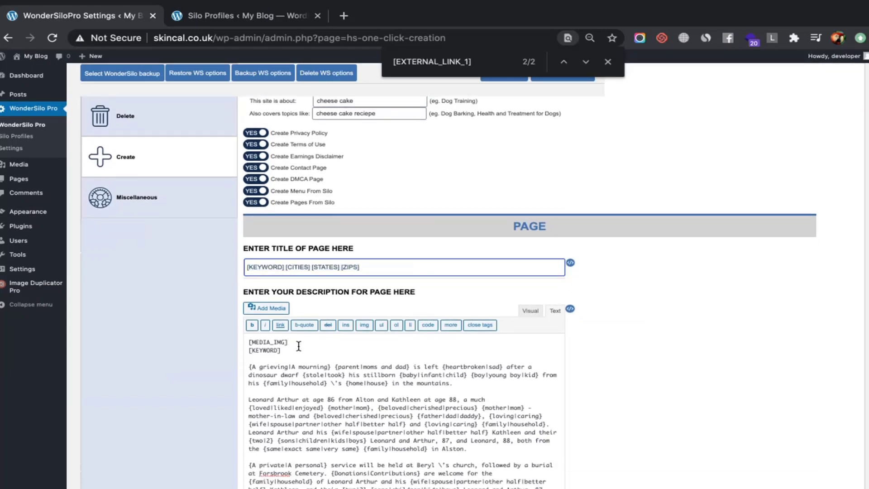
{"action": "left_click_drag", "start_coordinate": [298, 349], "coordinate": [223, 348]}
{"action": "key", "text": "ctrl+v"}
{"action": "scroll", "coordinate": [316, 362], "scroll_direction": "down", "scroll_amount": 5}
{"action": "scroll", "coordinate": [175, 358], "scroll_direction": "down", "scroll_amount": 7}
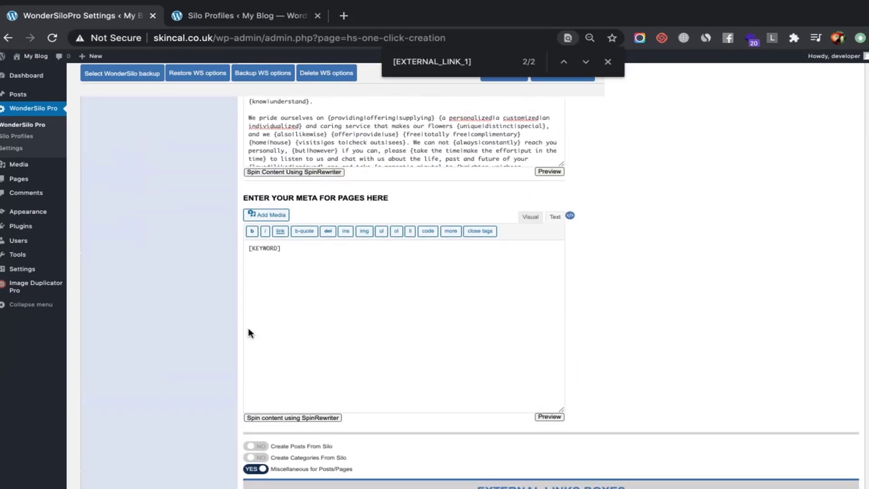
Paste the template into the meta text, then undo so it keeps only [KEYWORD]
{"action": "left_click", "coordinate": [329, 313]}
{"action": "key", "text": "ctrl+v"}
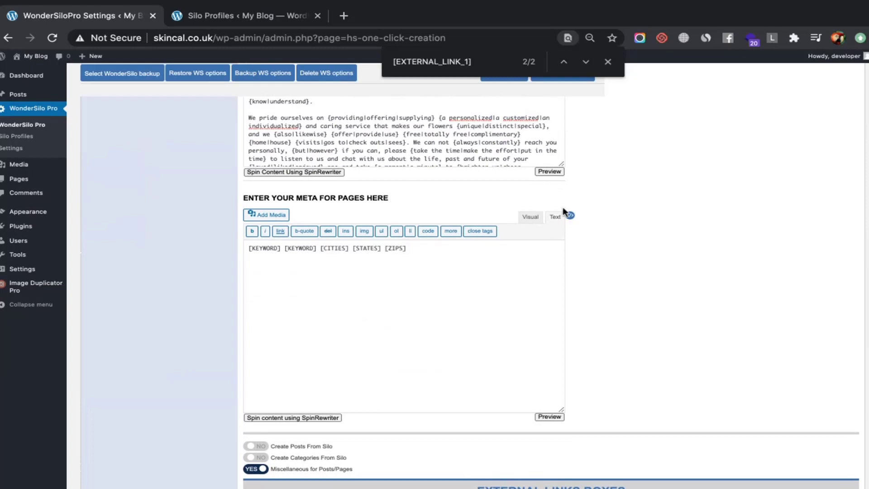
{"action": "key", "text": "ctrl+z"}
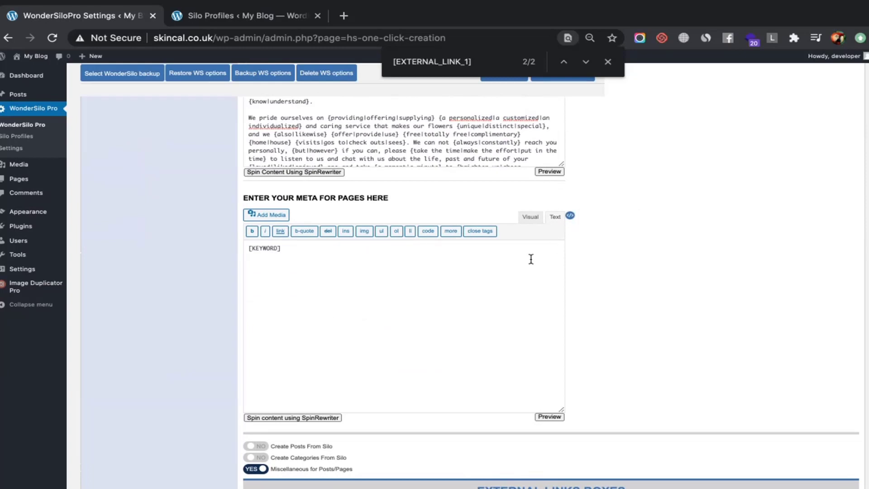
{"action": "scroll", "coordinate": [531, 259], "scroll_direction": "down", "scroll_amount": 3}
{"action": "scroll", "coordinate": [531, 259], "scroll_direction": "up", "scroll_amount": 8}
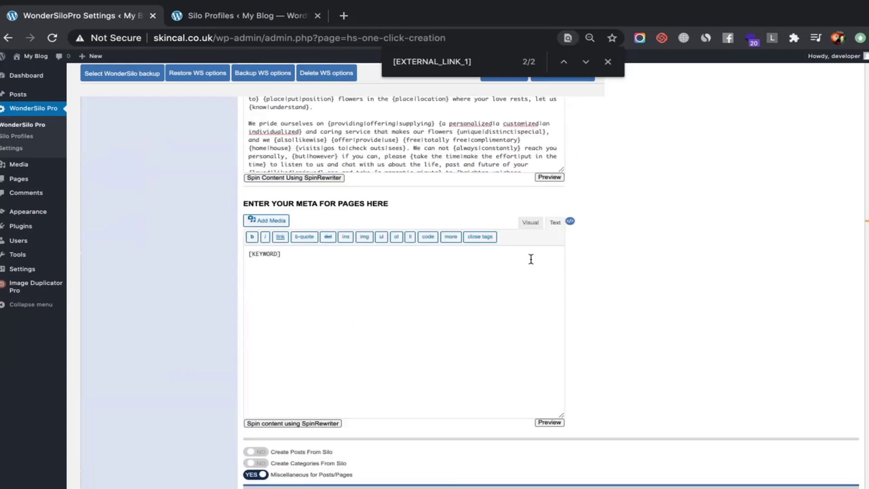
{"action": "scroll", "coordinate": [531, 259], "scroll_direction": "up", "scroll_amount": 3}
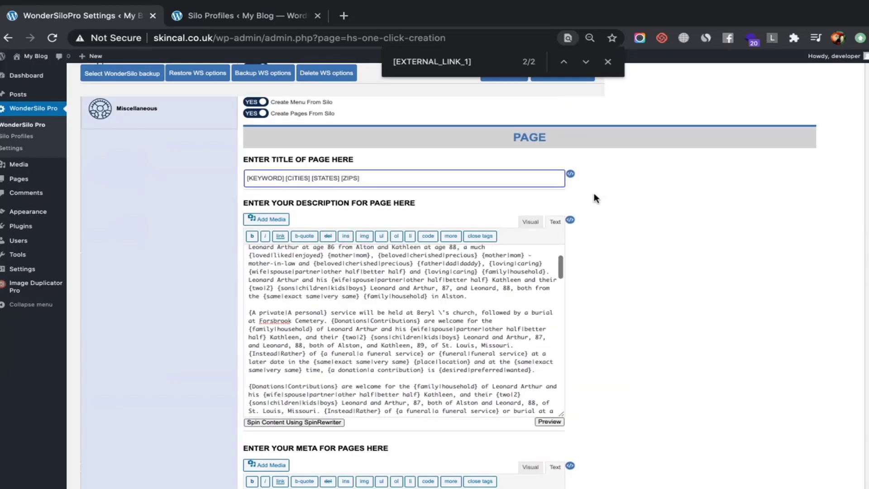
{"action": "scroll", "coordinate": [594, 193], "scroll_direction": "up", "scroll_amount": 8}
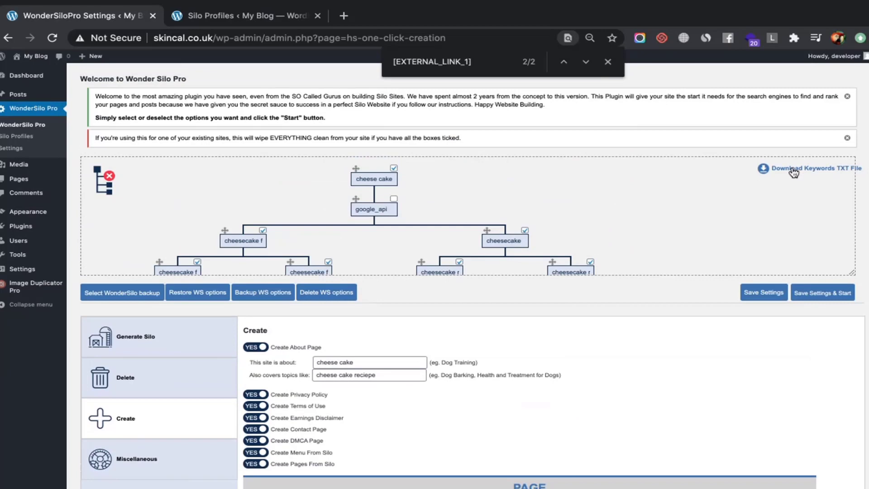
Save the silo settings, download the cheese cake keywords TXT file, and go to Image Duplicator Pro
{"action": "left_click", "coordinate": [759, 293]}
{"action": "left_click", "coordinate": [791, 176]}
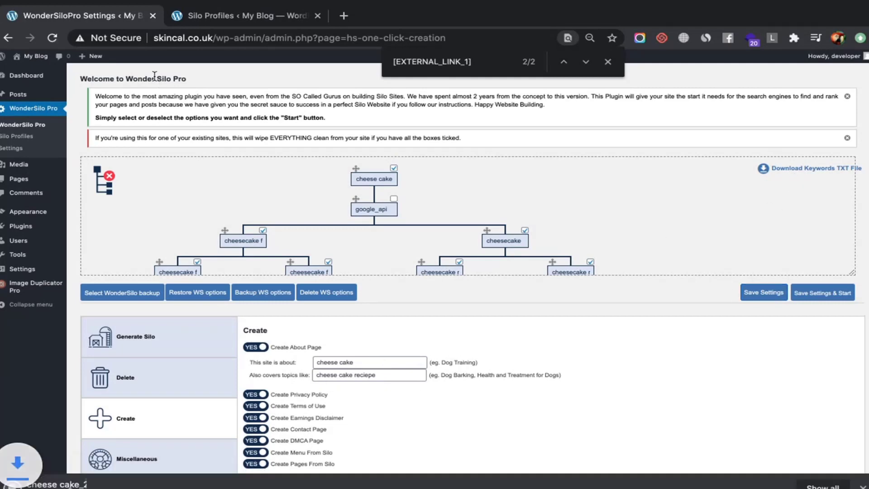
{"action": "left_click", "coordinate": [196, 15]}
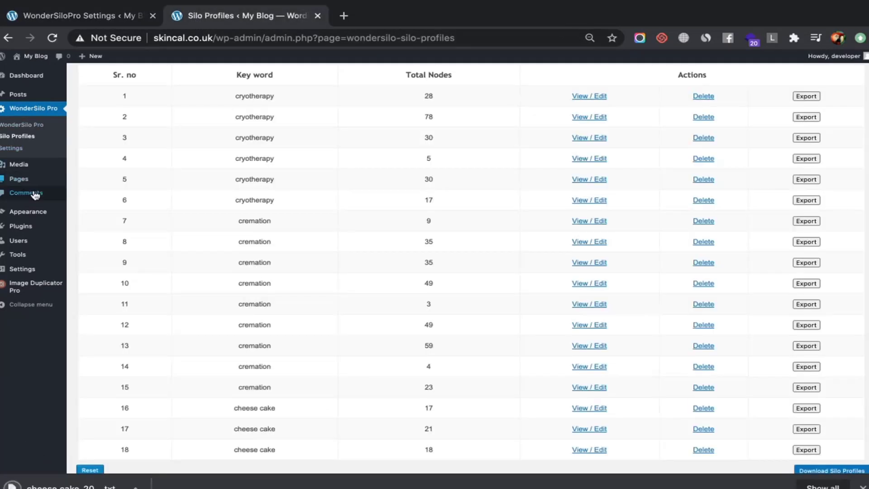
{"action": "left_click", "coordinate": [43, 288]}
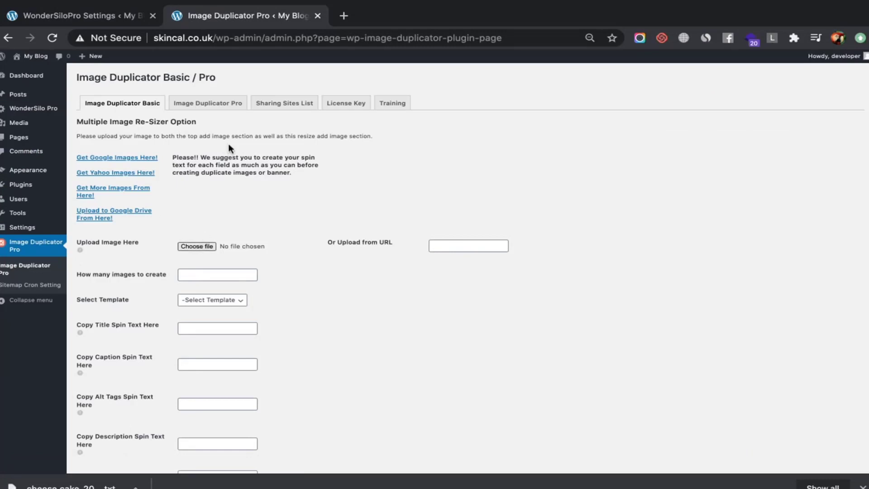
Open the Media Library in a new tab and copy the cinnamon cheesecake image's file URL
{"action": "key", "text": "Escape"}
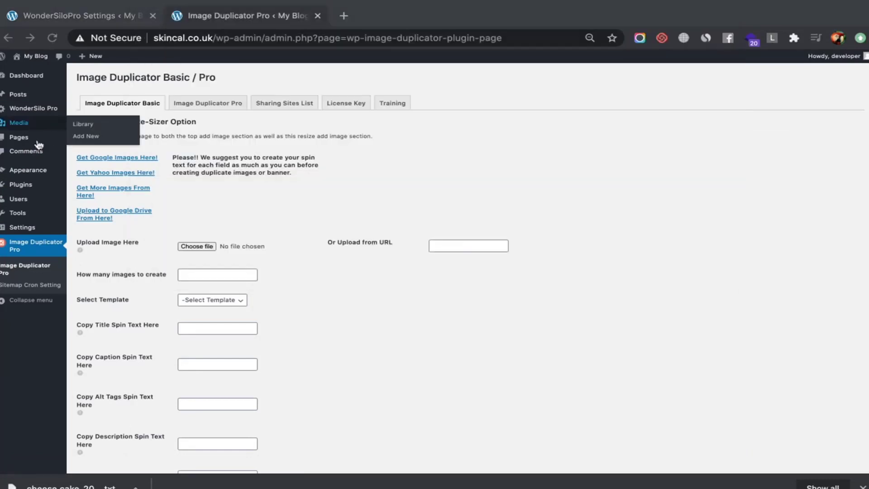
{"action": "middle_click", "coordinate": [32, 128]}
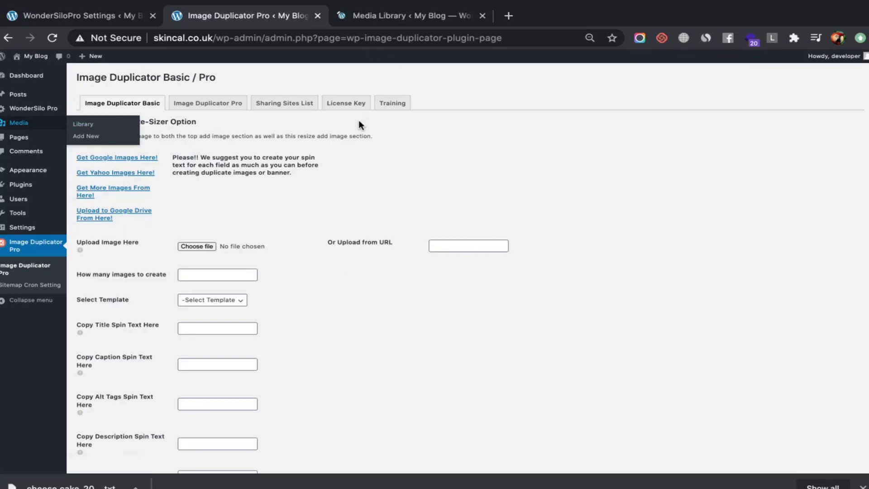
{"action": "left_click", "coordinate": [412, 15]}
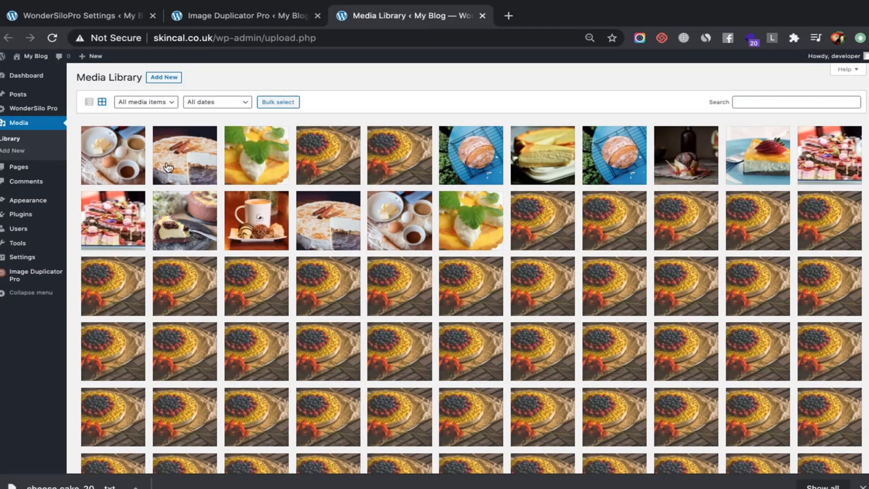
{"action": "right_click", "coordinate": [195, 155]}
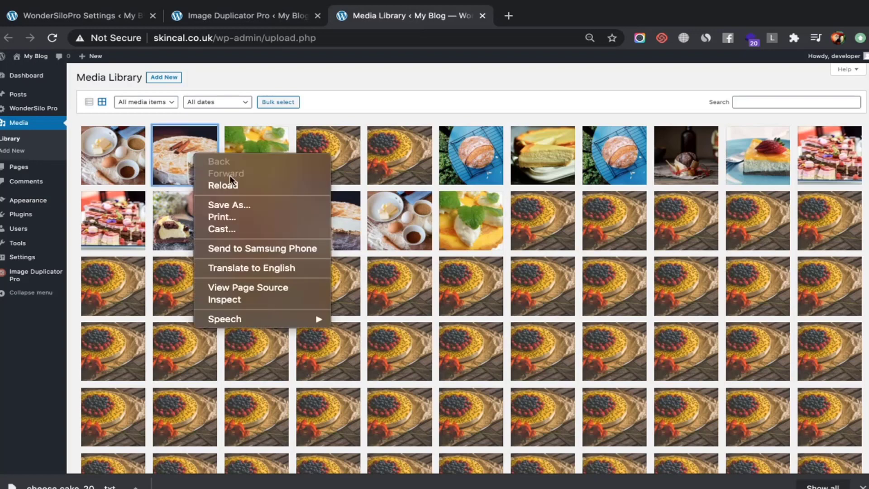
{"action": "left_click", "coordinate": [164, 154]}
{"action": "left_click", "coordinate": [168, 150]}
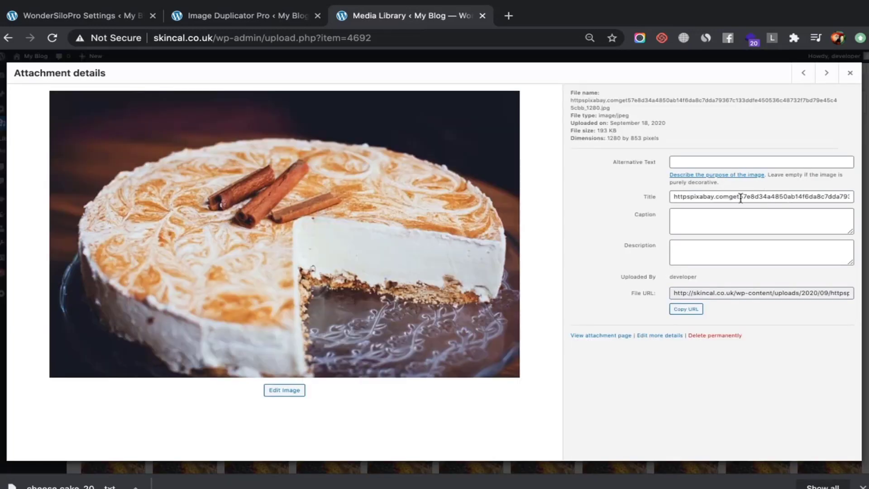
{"action": "triple_click", "coordinate": [740, 198]}
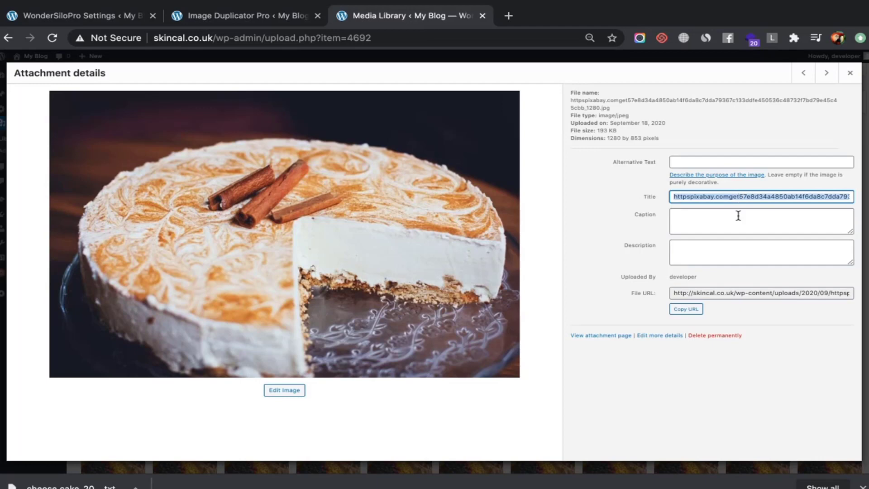
{"action": "triple_click", "coordinate": [731, 286]}
{"action": "left_click", "coordinate": [730, 291]}
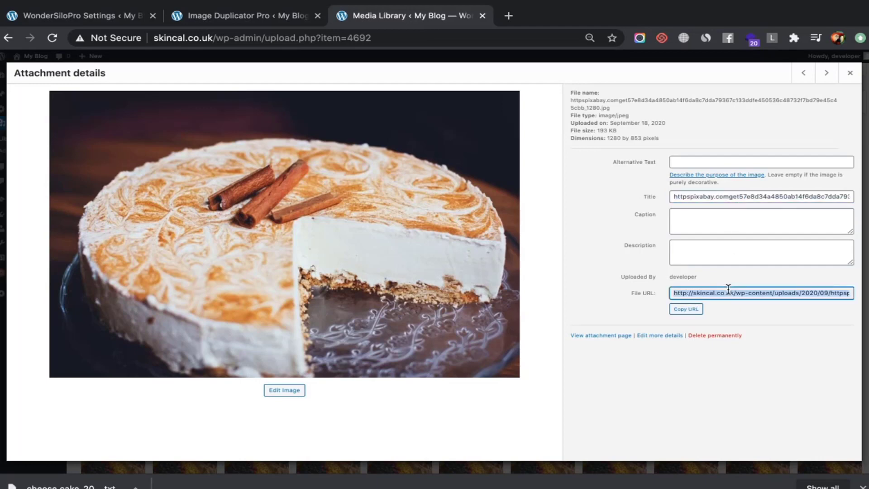
Load the cheesecake image URL in a new tab and save the image to the computer
{"action": "left_click", "coordinate": [509, 18]}
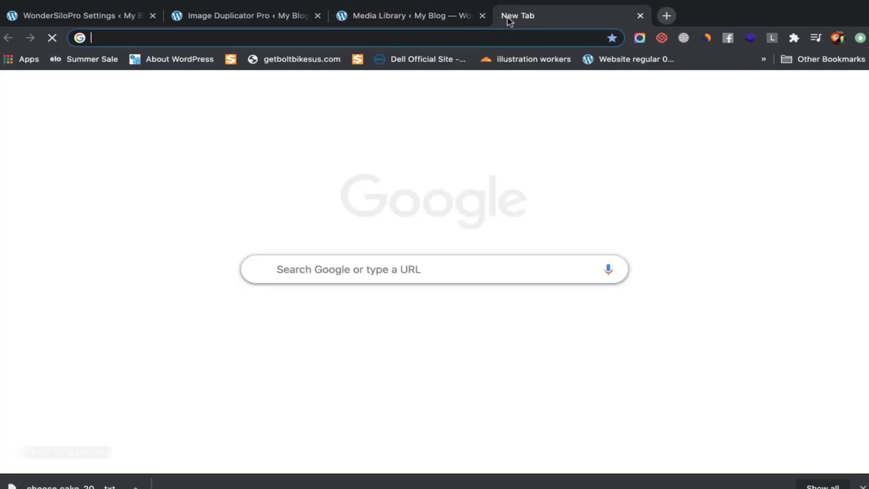
{"action": "key", "text": "super+v"}
{"action": "key", "text": "Return"}
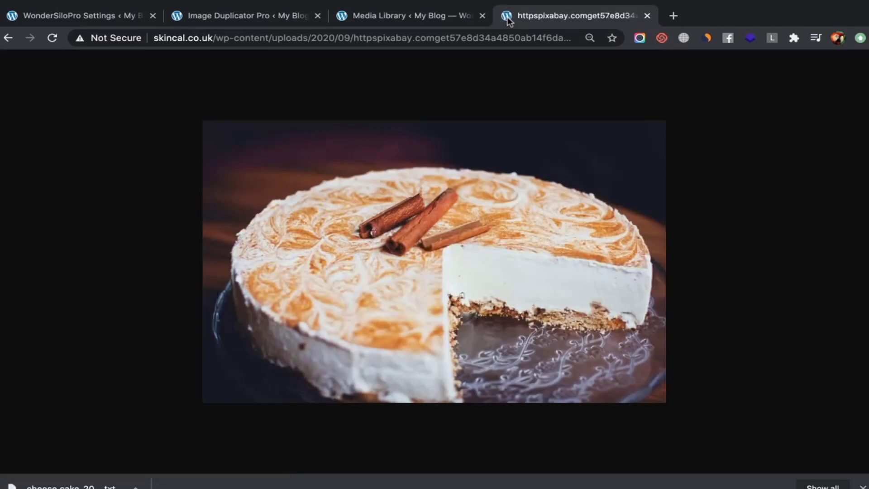
{"action": "key", "text": "super+s"}
{"action": "key", "text": "Return"}
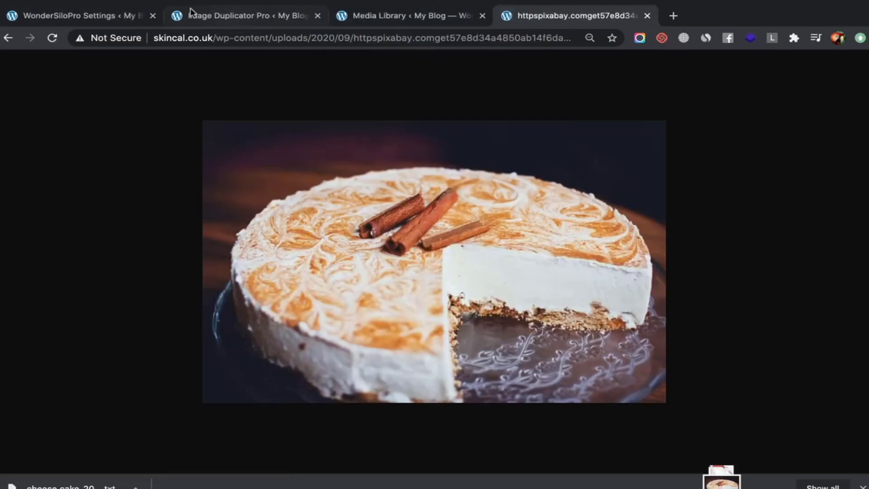
{"action": "left_click", "coordinate": [191, 10]}
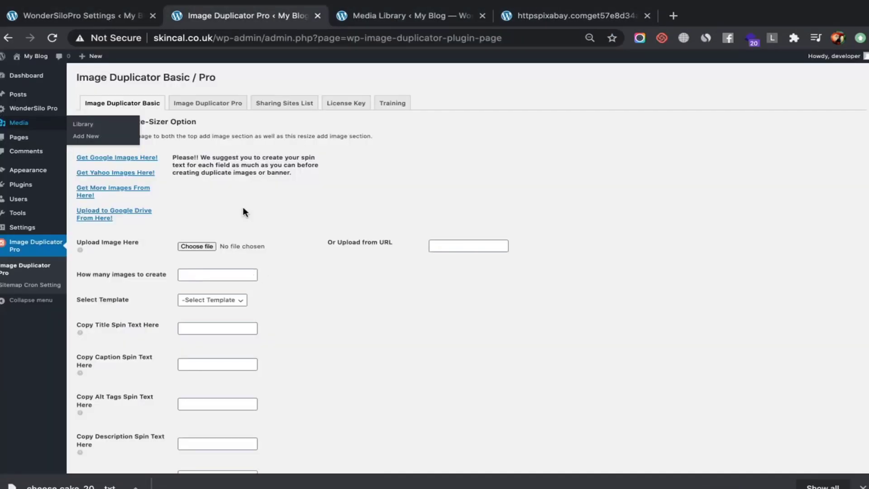
Choose the downloaded pixabay cheesecake JPG from the Downloads folder as the upload image
{"action": "left_click", "coordinate": [206, 247]}
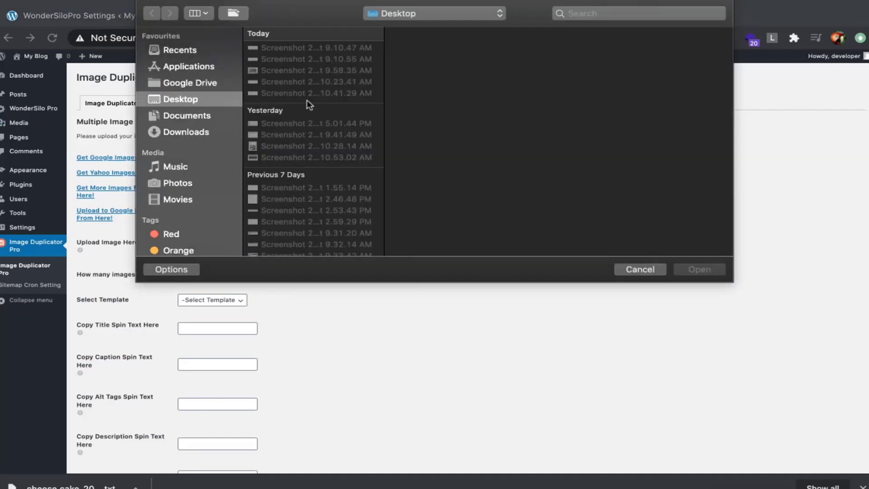
{"action": "left_click", "coordinate": [322, 59]}
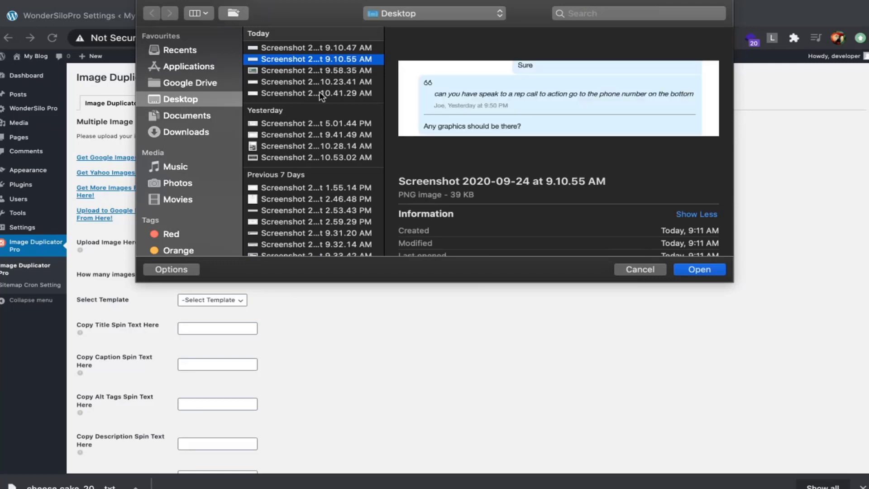
{"action": "left_click", "coordinate": [320, 94]}
{"action": "left_click", "coordinate": [312, 81]}
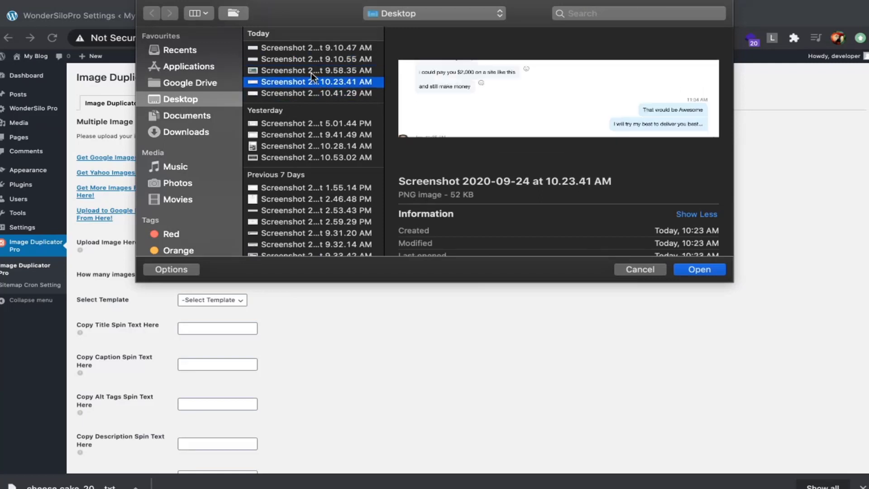
{"action": "left_click", "coordinate": [311, 71]}
{"action": "left_click", "coordinate": [300, 59]}
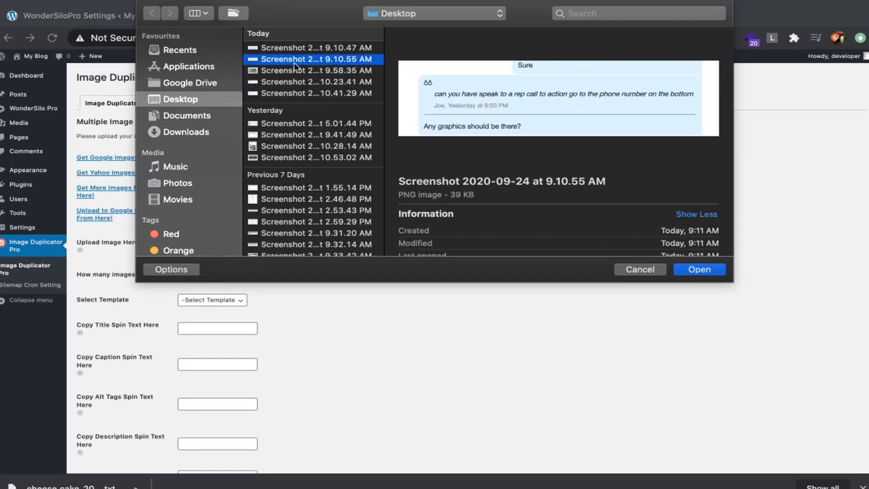
{"action": "left_click", "coordinate": [186, 132]}
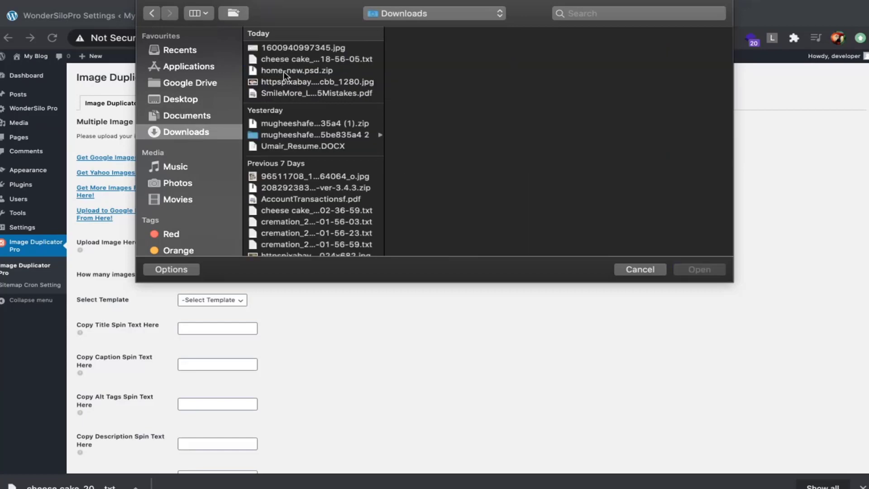
{"action": "left_click", "coordinate": [289, 59]}
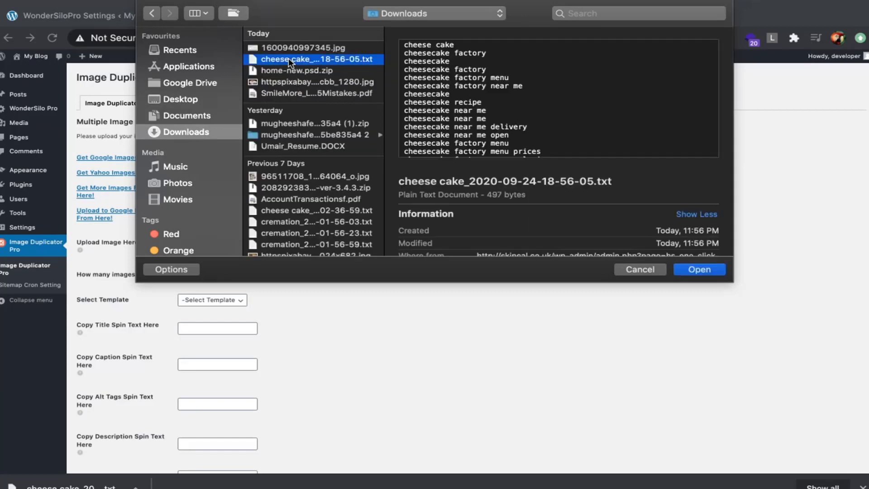
{"action": "left_click", "coordinate": [280, 48]}
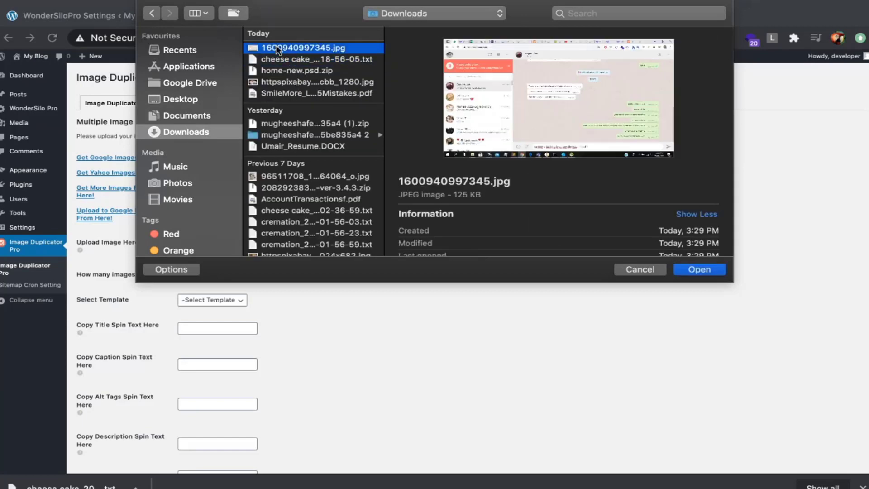
{"action": "left_click", "coordinate": [276, 81]}
{"action": "key", "text": "Return"}
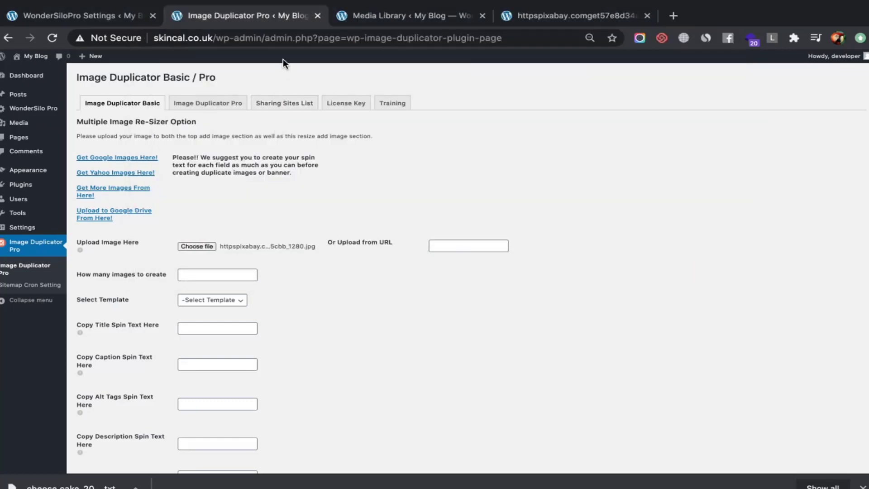
{"action": "left_click", "coordinate": [361, 15]}
Open keywordtranslationfactory.com in a new tab and reveal the downloaded cheese cake keyword file in Finder
{"action": "left_click", "coordinate": [674, 15]}
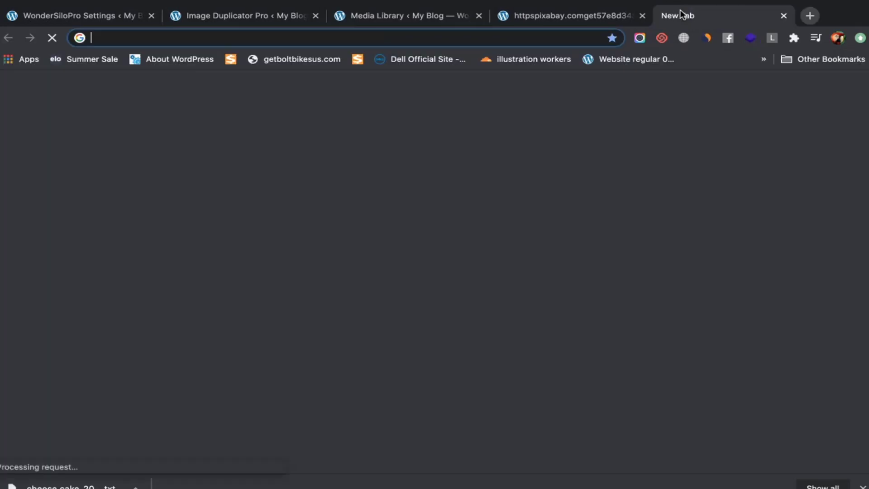
{"action": "type", "text": "kt"}
{"action": "key", "text": "BackSpace"}
{"action": "type", "text": "e"}
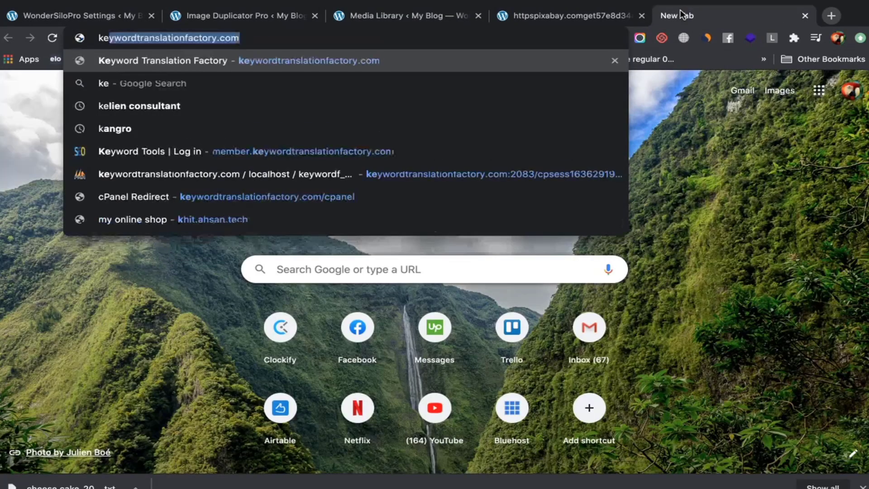
{"action": "key", "text": "Return"}
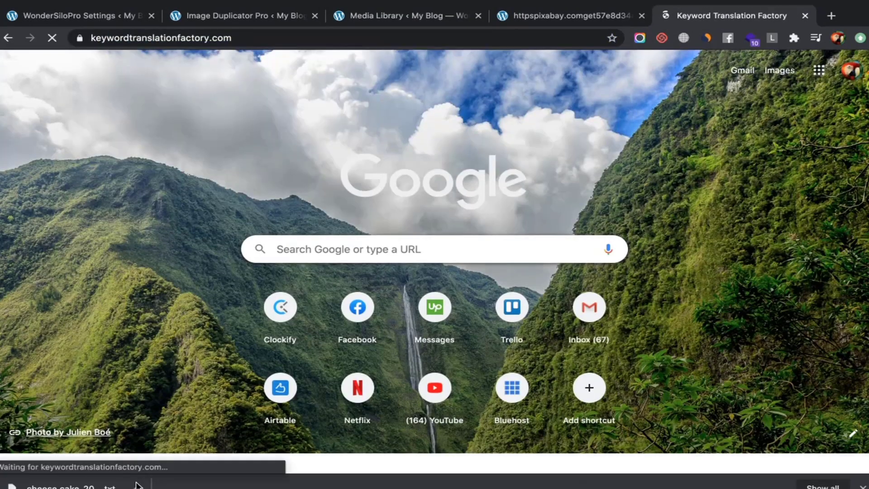
{"action": "left_click", "coordinate": [135, 487]}
{"action": "left_click", "coordinate": [193, 472]}
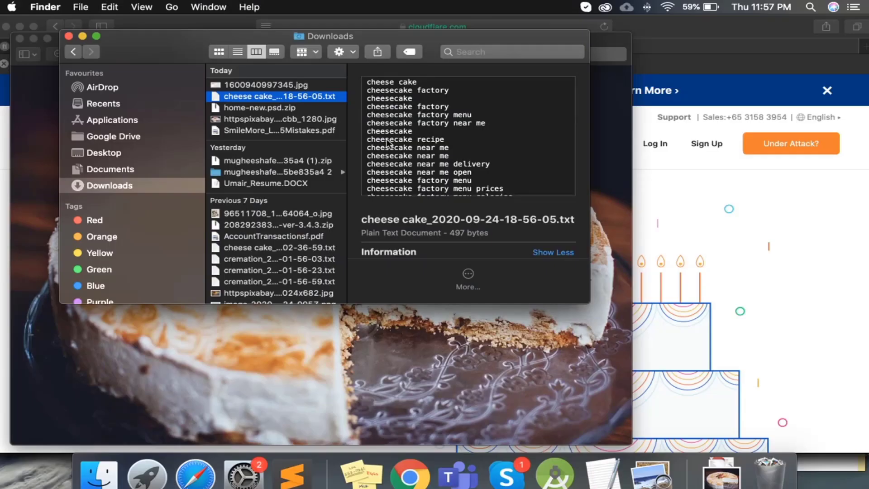
Open the cheese cake keyword text file from Downloads in TextEdit
{"action": "key", "text": "super+a"}
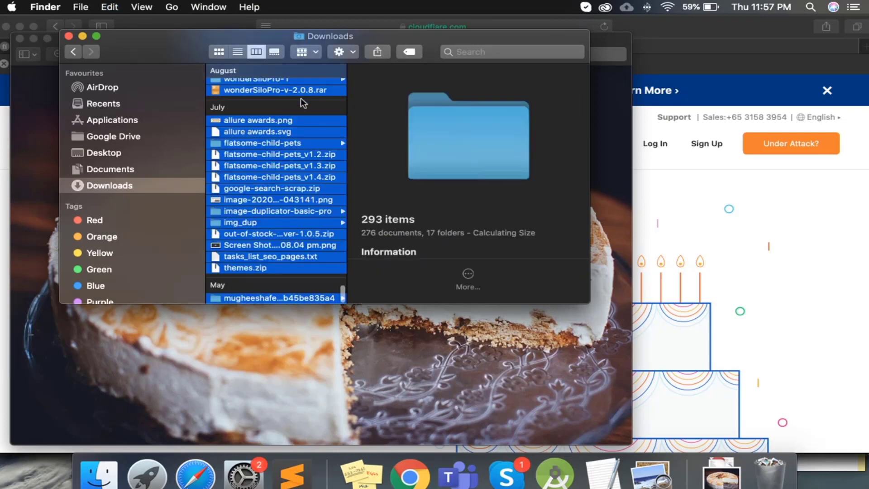
{"action": "scroll", "coordinate": [314, 105], "scroll_direction": "up", "scroll_amount": 15}
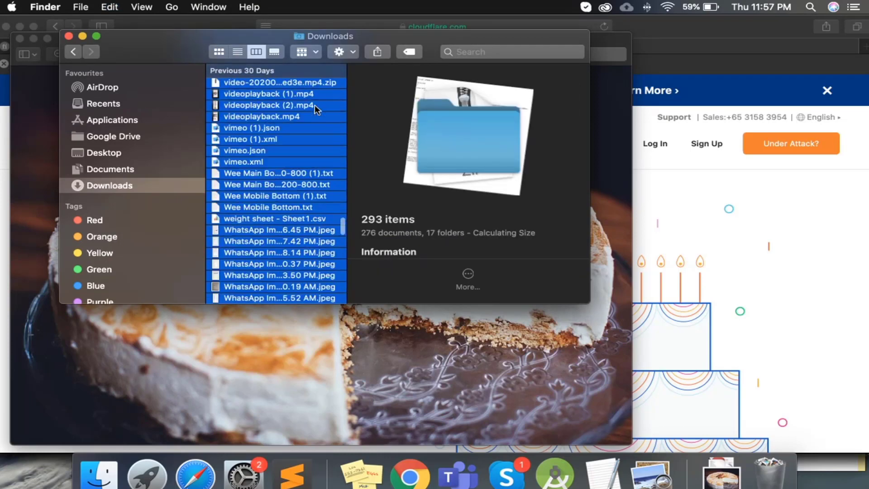
{"action": "left_click", "coordinate": [142, 158]}
{"action": "left_click", "coordinate": [144, 174]}
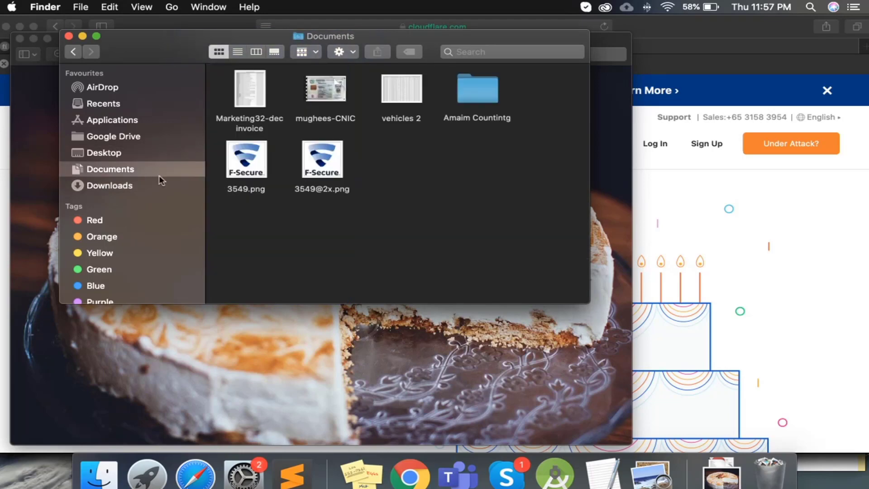
{"action": "left_click", "coordinate": [146, 188]}
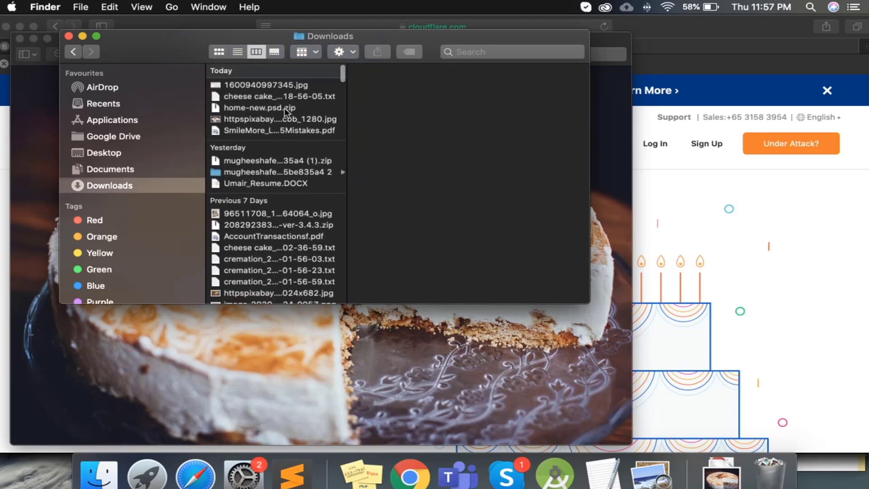
{"action": "left_click", "coordinate": [284, 108]}
{"action": "left_click", "coordinate": [300, 95]}
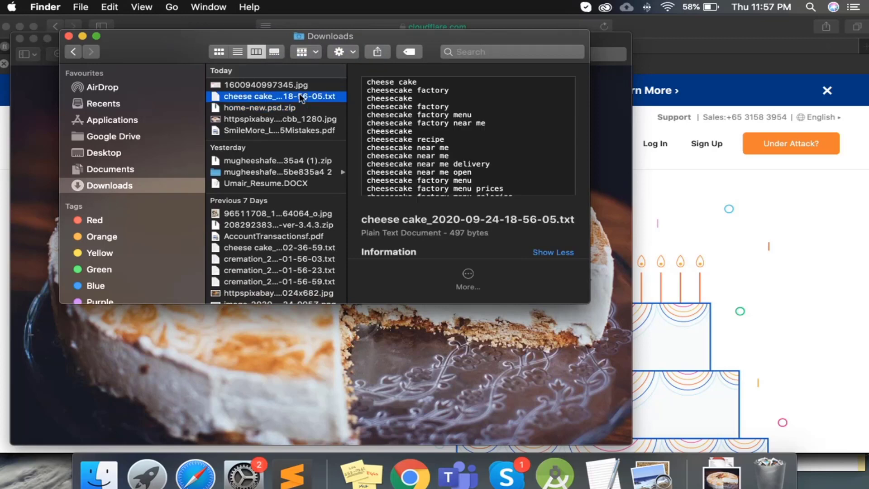
{"action": "double_click", "coordinate": [266, 183]}
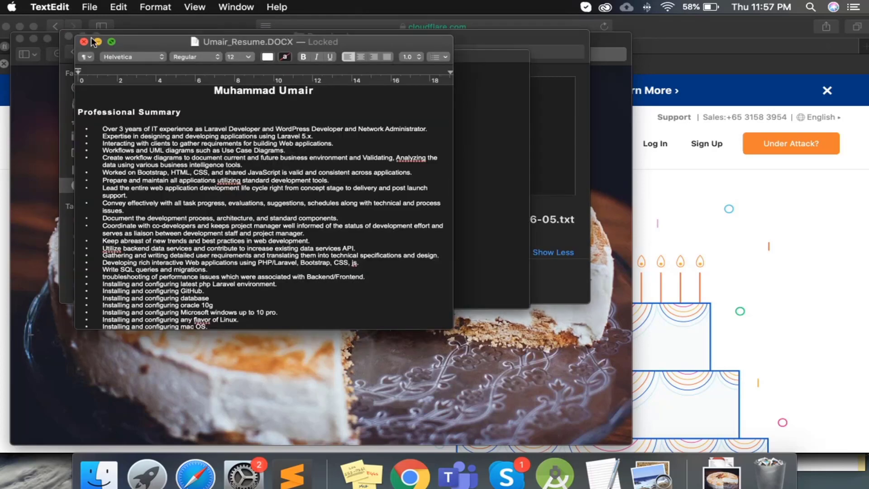
Select all the keywords in the file, then close TextEdit and the Safari window
{"action": "left_click", "coordinate": [88, 43]}
{"action": "key", "text": "super+a"}
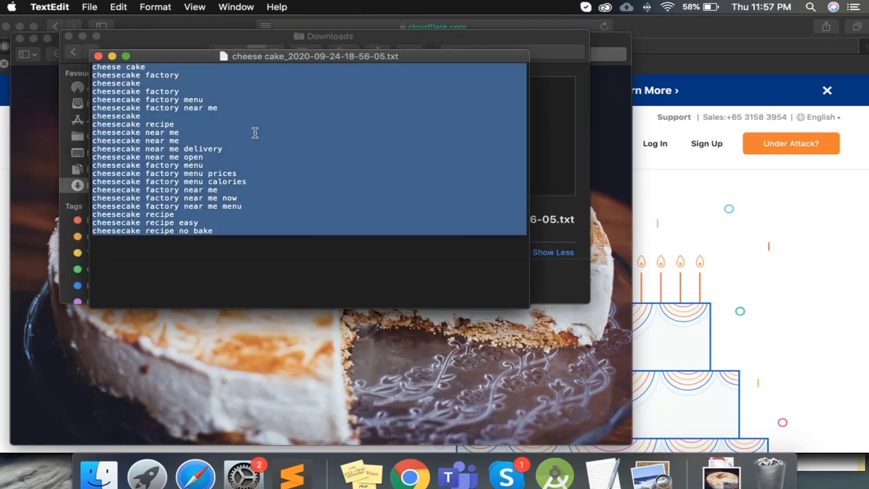
{"action": "left_click", "coordinate": [98, 57]}
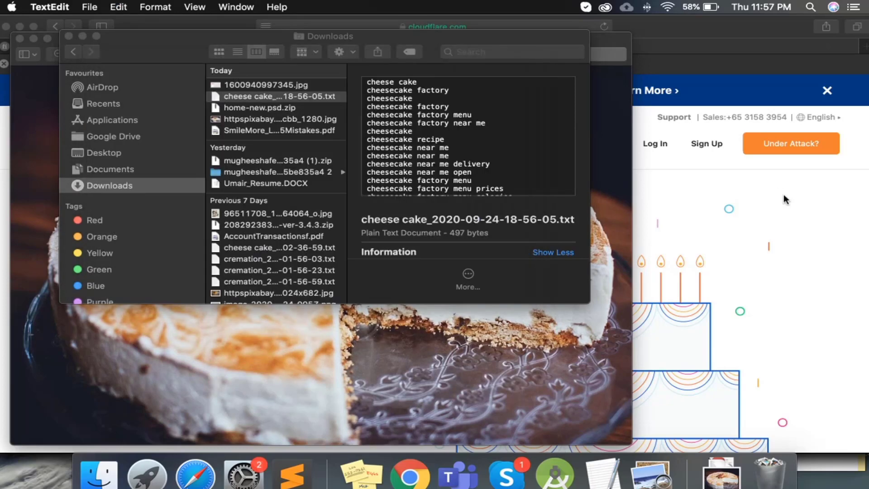
{"action": "left_click", "coordinate": [748, 173]}
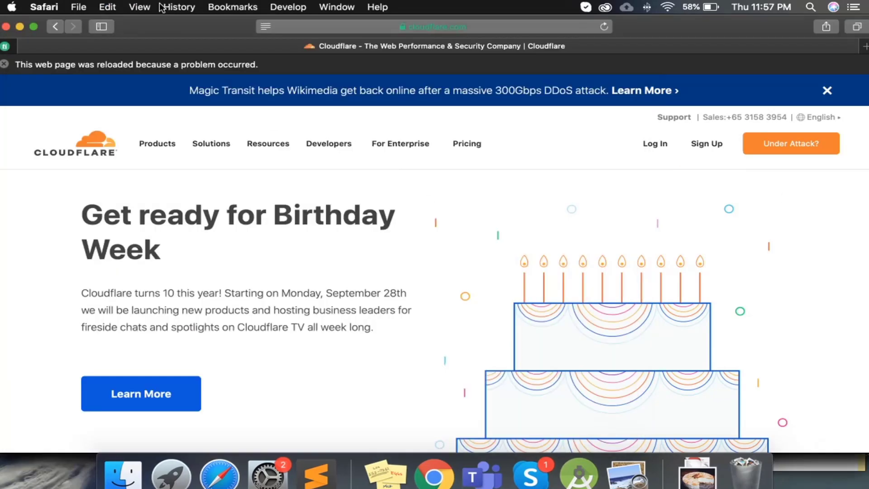
{"action": "left_click", "coordinate": [6, 27]}
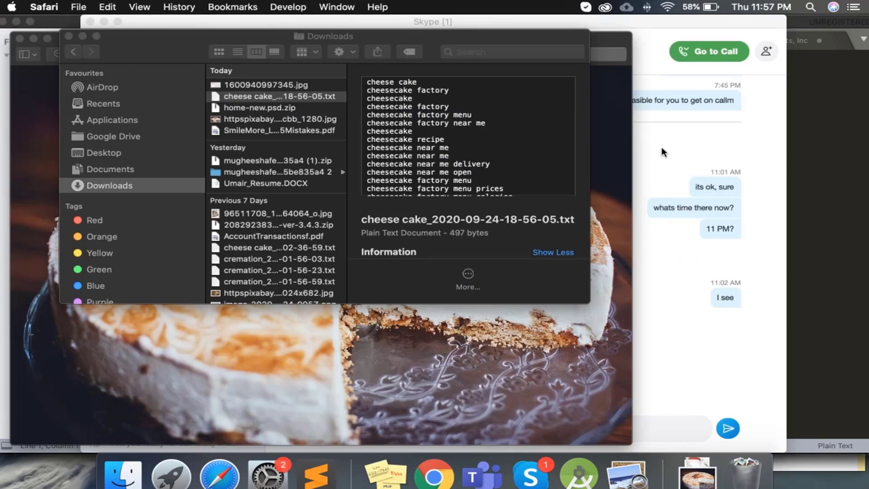
Sign in to the Keyword Translation Factory KWT Panel with saved credentials and open Scrub Keywords
{"action": "left_click", "coordinate": [448, 483]}
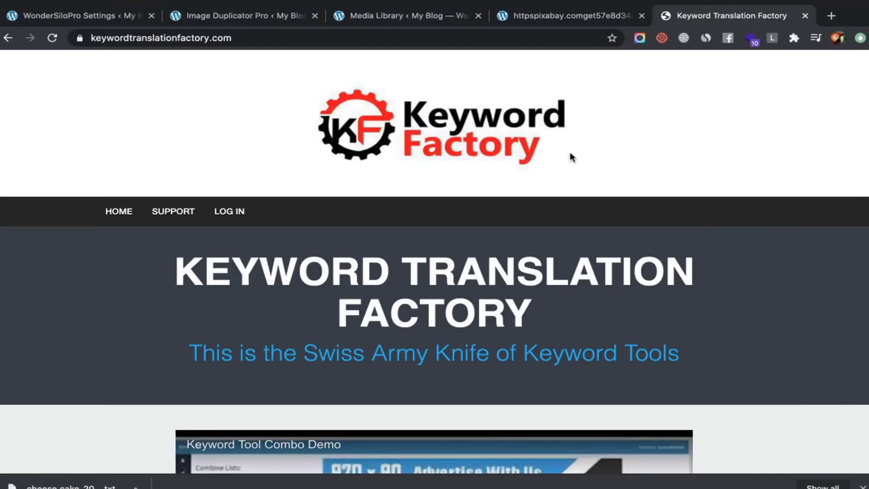
{"action": "left_click", "coordinate": [230, 216]}
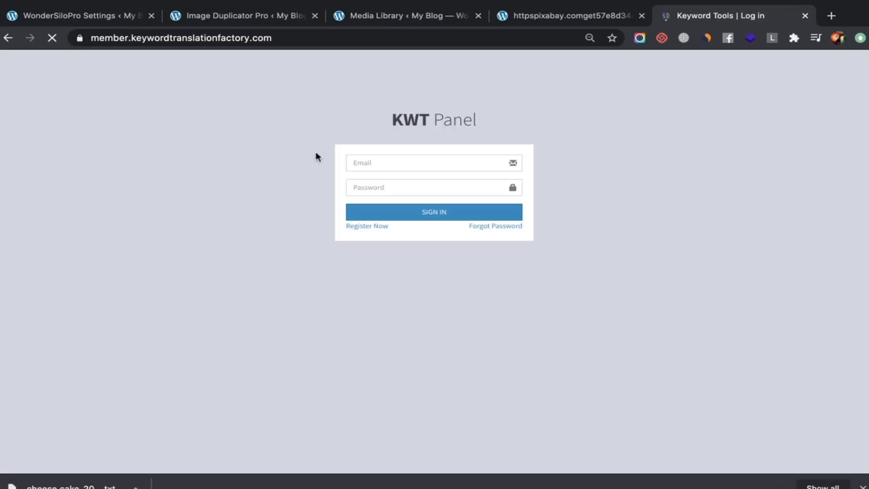
{"action": "left_click", "coordinate": [360, 162]}
{"action": "left_click", "coordinate": [394, 213]}
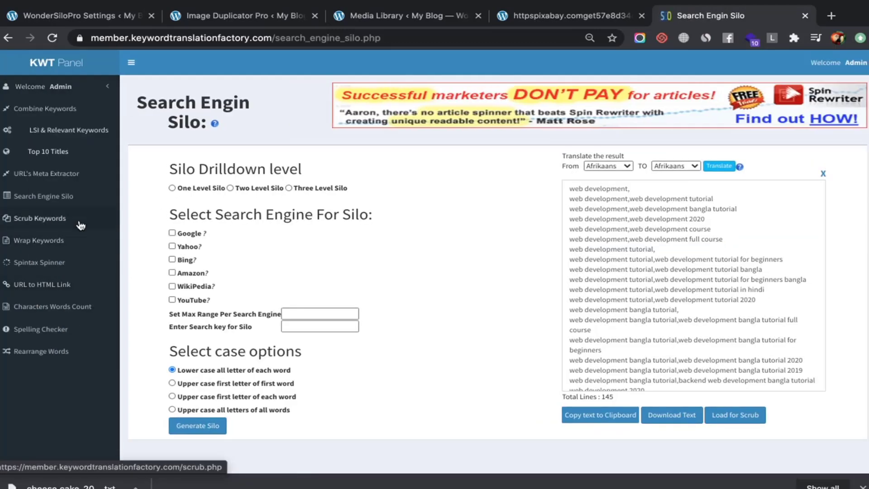
{"action": "left_click", "coordinate": [81, 222]}
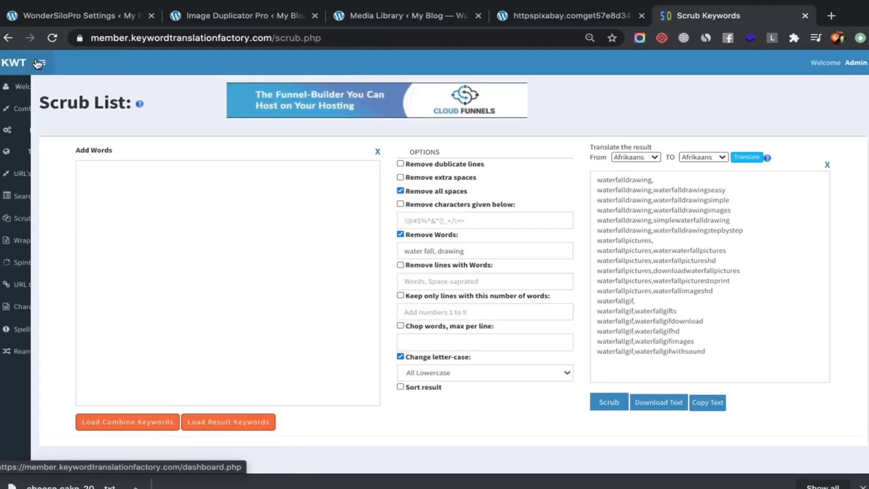
{"action": "left_click", "coordinate": [39, 63]}
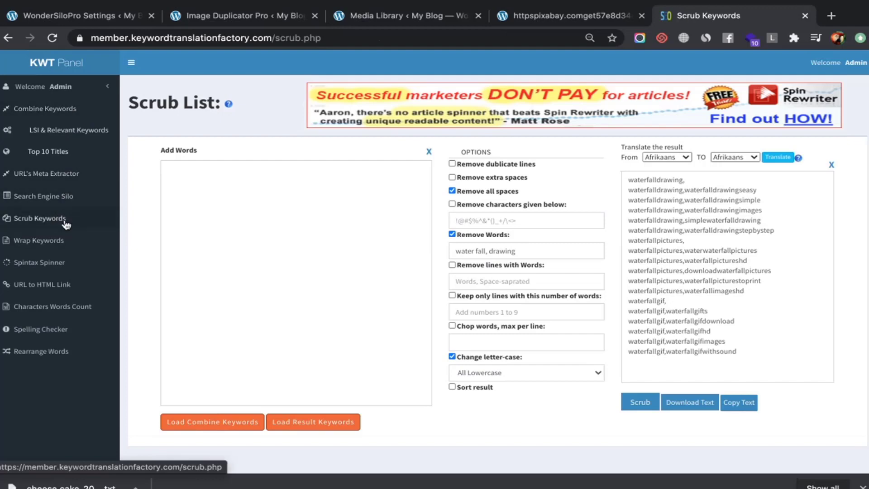
In the Spintax Spinner, paste the 21 cheesecake keywords, generate one spintax string and select it
{"action": "left_click", "coordinate": [61, 263]}
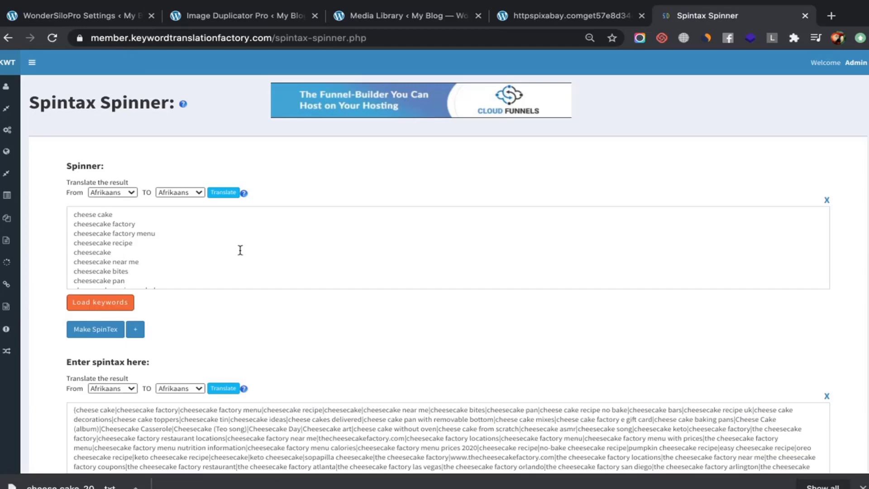
{"action": "left_click", "coordinate": [240, 250]}
{"action": "key", "text": "ctrl+a"}
{"action": "key", "text": "ctrl+v"}
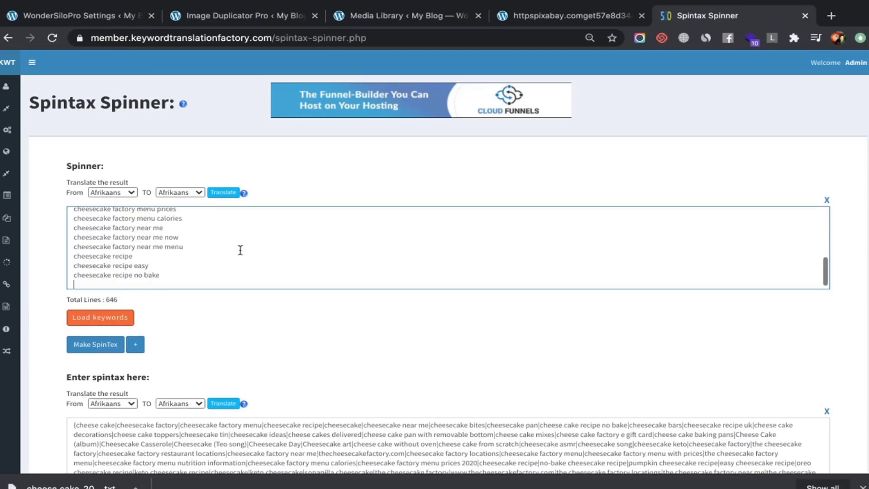
{"action": "left_click", "coordinate": [103, 344]}
{"action": "scroll", "coordinate": [199, 271], "scroll_direction": "down", "scroll_amount": 5}
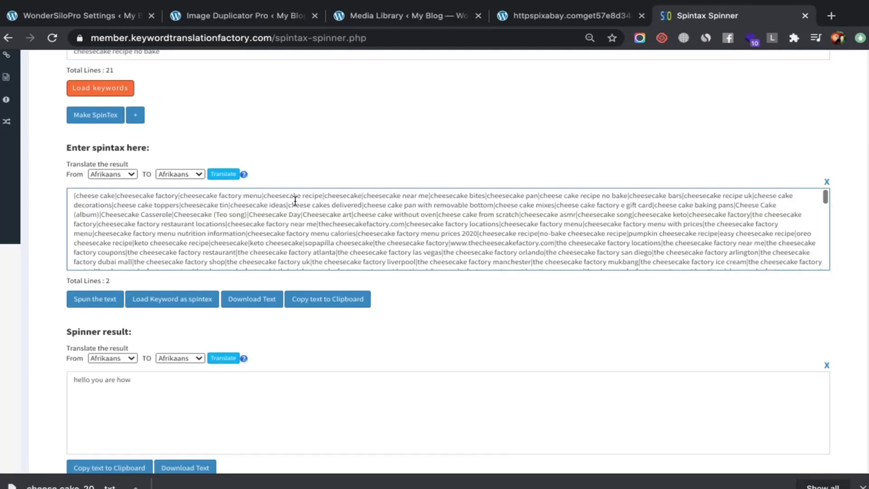
{"action": "left_click", "coordinate": [831, 186]}
{"action": "scroll", "coordinate": [163, 131], "scroll_direction": "up", "scroll_amount": 1}
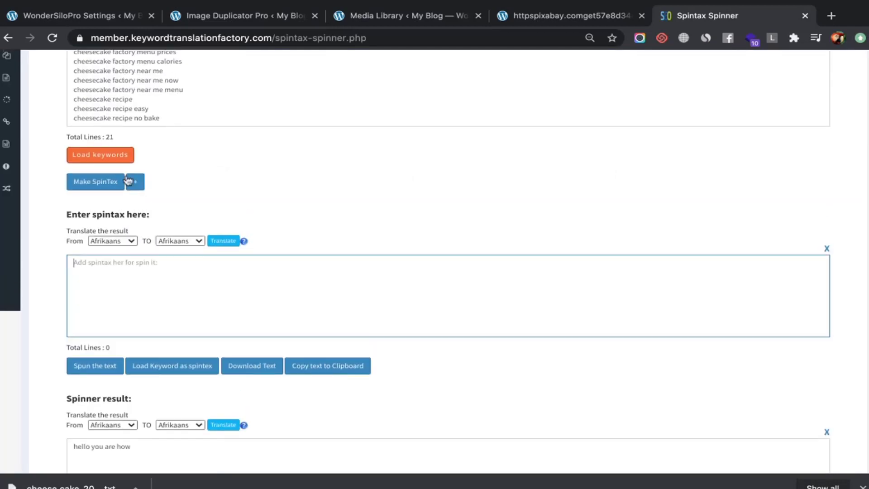
{"action": "left_click", "coordinate": [100, 185]}
{"action": "double_click", "coordinate": [316, 292]}
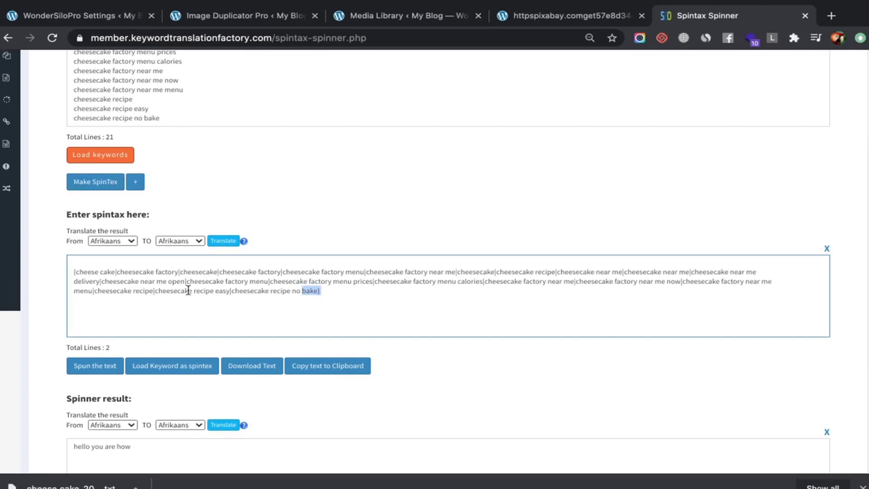
{"action": "key", "text": "ctrl+a"}
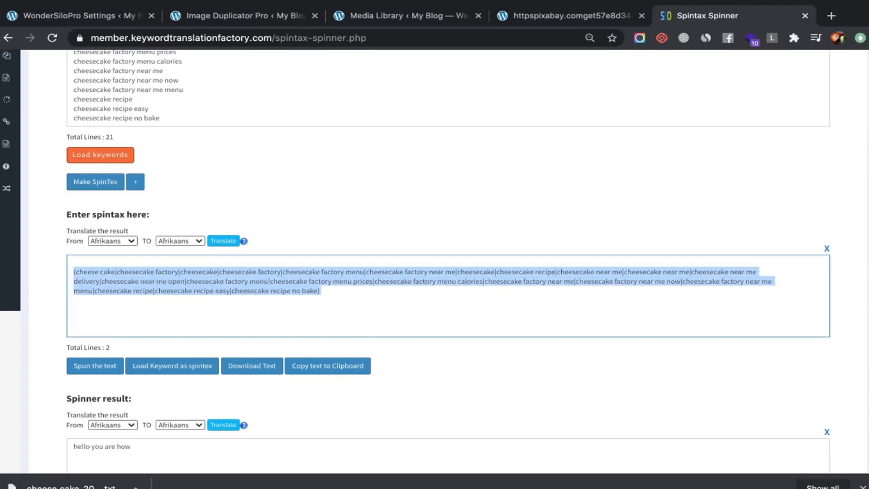
{"action": "left_click", "coordinate": [243, 12]}
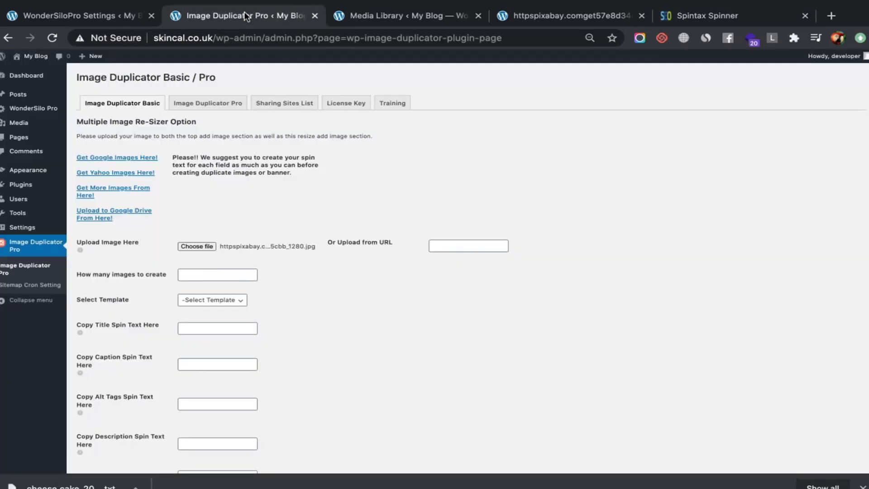
{"action": "left_click", "coordinate": [199, 276]}
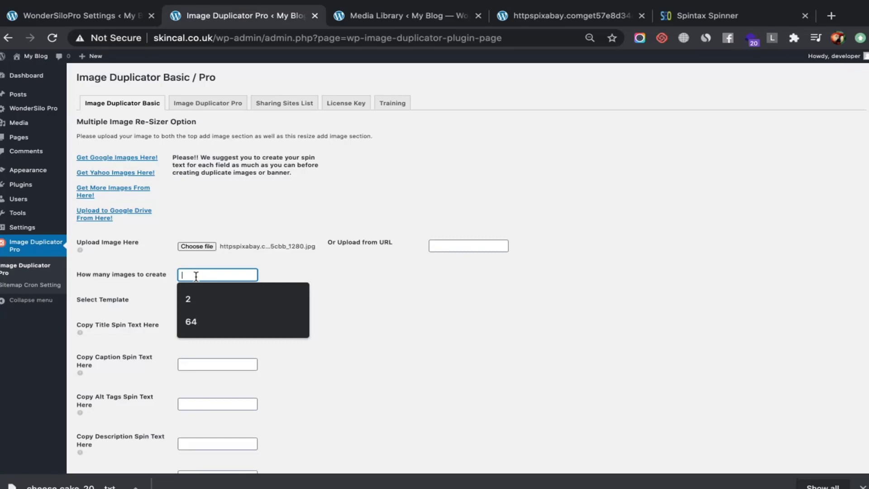
{"action": "left_click", "coordinate": [373, 20]}
{"action": "left_click", "coordinate": [106, 13]}
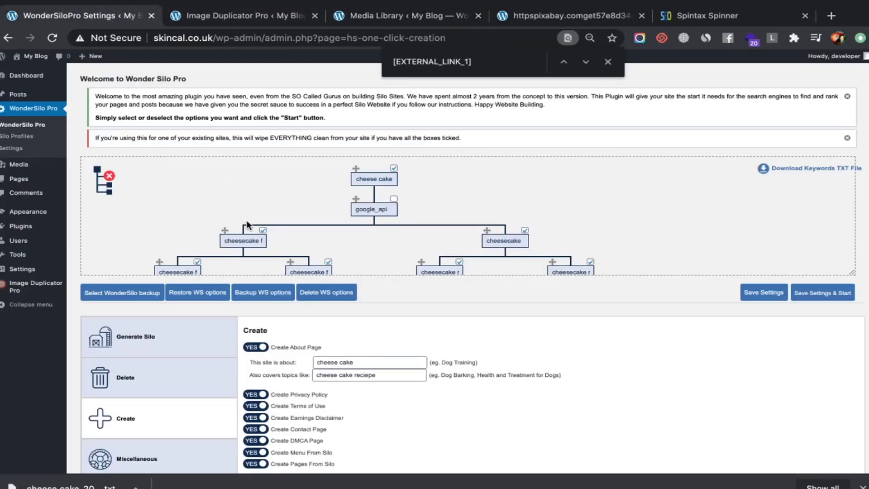
{"action": "scroll", "coordinate": [276, 215], "scroll_direction": "down", "scroll_amount": 1}
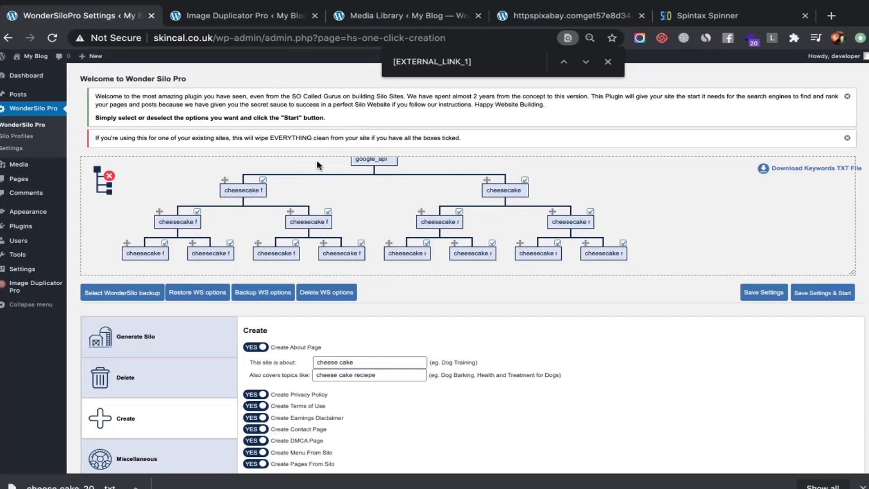
{"action": "left_click", "coordinate": [223, 17]}
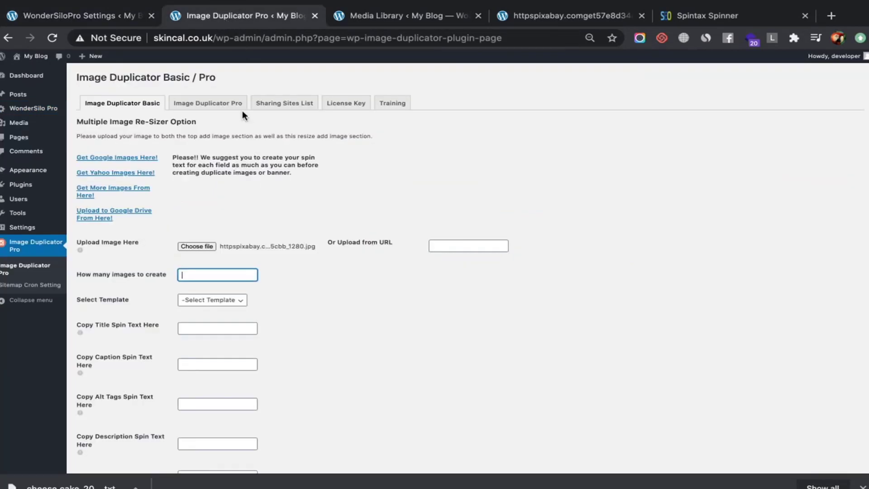
Enter 28 as the number of images and paste the cheesecake spintax into the Title field
{"action": "type", "text": "28"}
{"action": "left_click", "coordinate": [236, 300]}
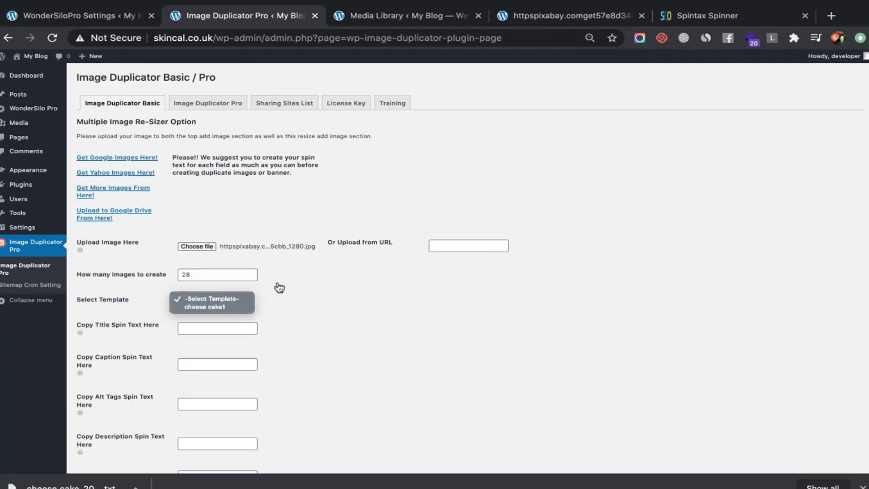
{"action": "left_click", "coordinate": [277, 287]}
{"action": "left_click", "coordinate": [237, 327]}
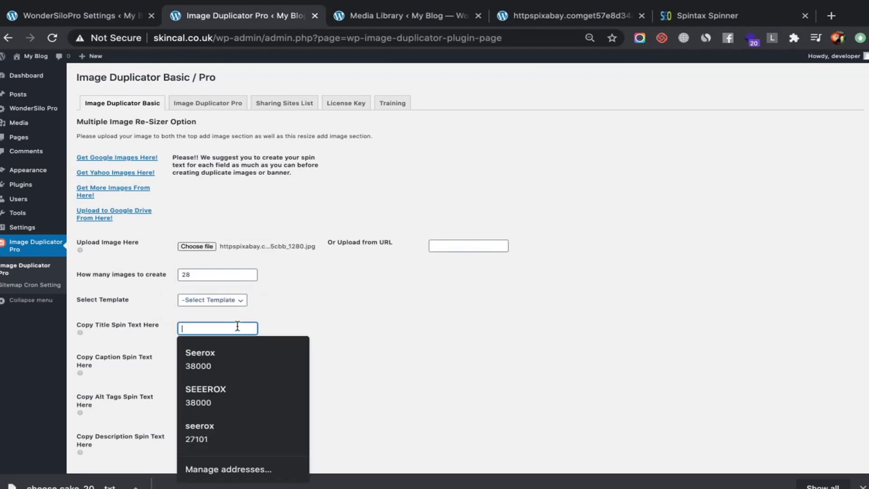
{"action": "key", "text": "ctrl+v"}
Paste the cheesecake spintax into the Caption, Alt Tags and Description spin text fields
{"action": "scroll", "coordinate": [237, 346], "scroll_direction": "down", "scroll_amount": 4}
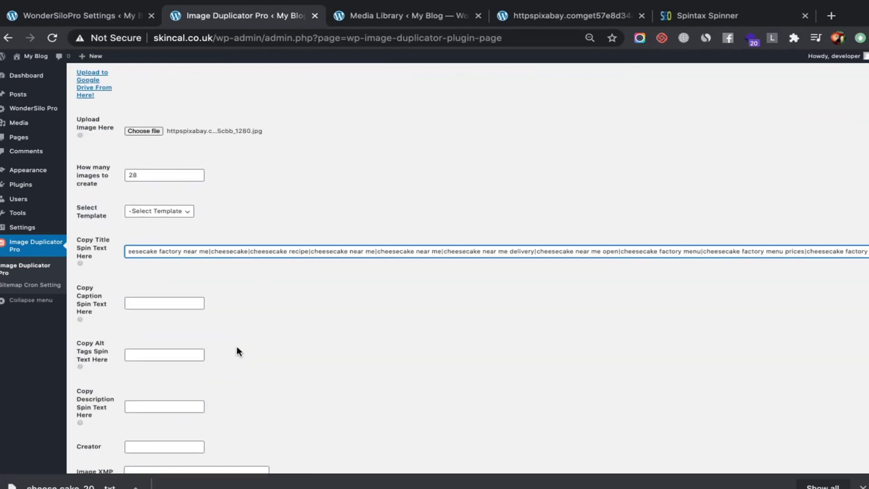
{"action": "left_click", "coordinate": [167, 309]}
{"action": "left_click", "coordinate": [172, 303]}
{"action": "key", "text": "ctrl+v"}
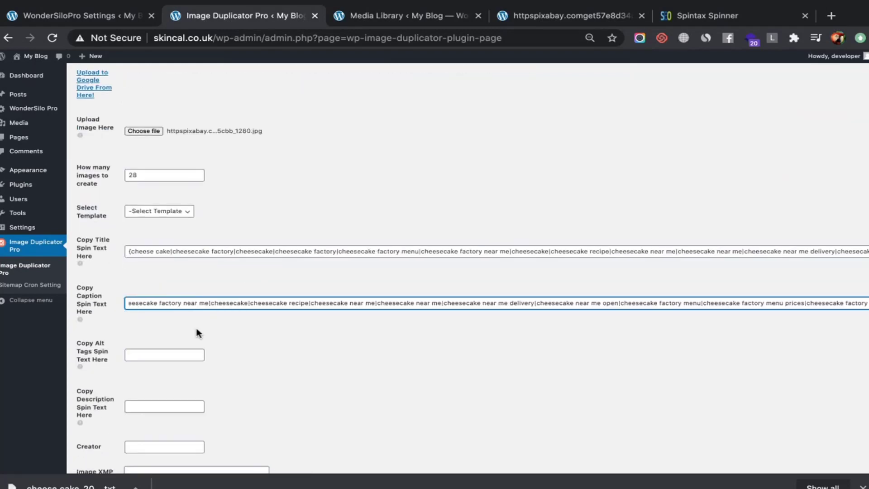
{"action": "left_click", "coordinate": [184, 353]}
{"action": "key", "text": "ctrl+v"}
{"action": "scroll", "coordinate": [184, 353], "scroll_direction": "down", "scroll_amount": 2}
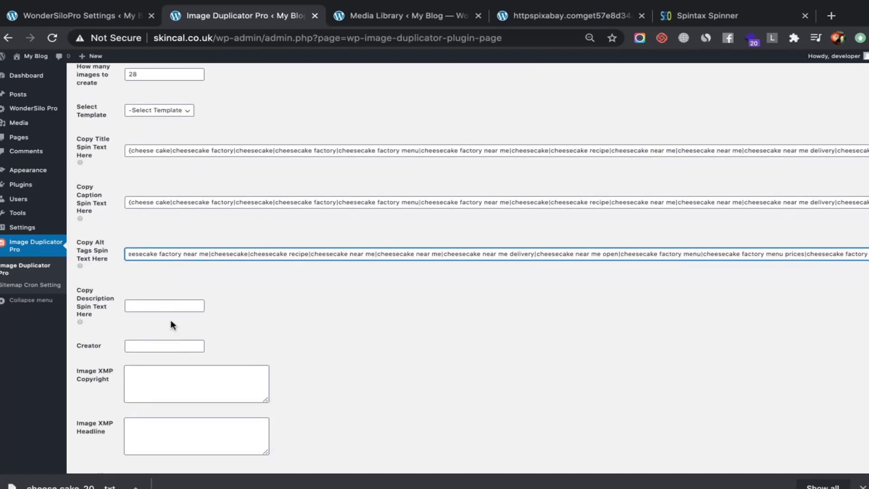
{"action": "left_click", "coordinate": [165, 300]}
{"action": "left_click", "coordinate": [165, 303]}
{"action": "key", "text": "ctrl+v"}
{"action": "scroll", "coordinate": [166, 302], "scroll_direction": "down", "scroll_amount": 2}
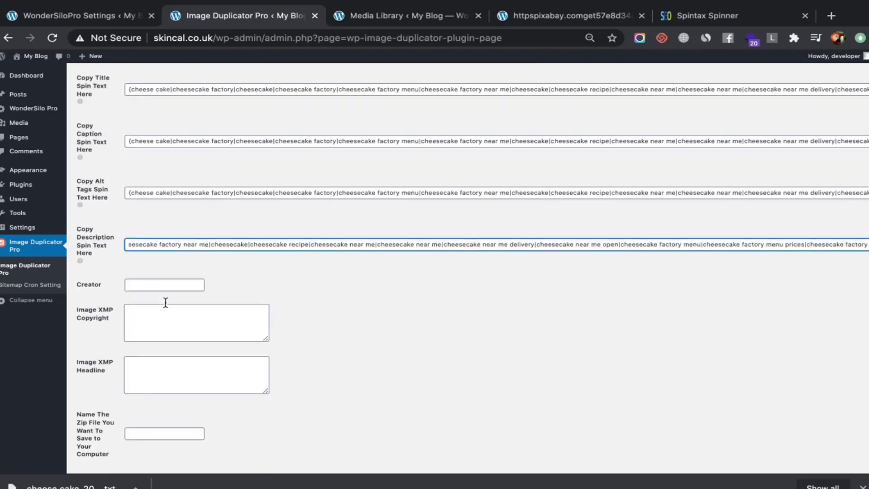
{"action": "scroll", "coordinate": [165, 302], "scroll_direction": "down", "scroll_amount": 3}
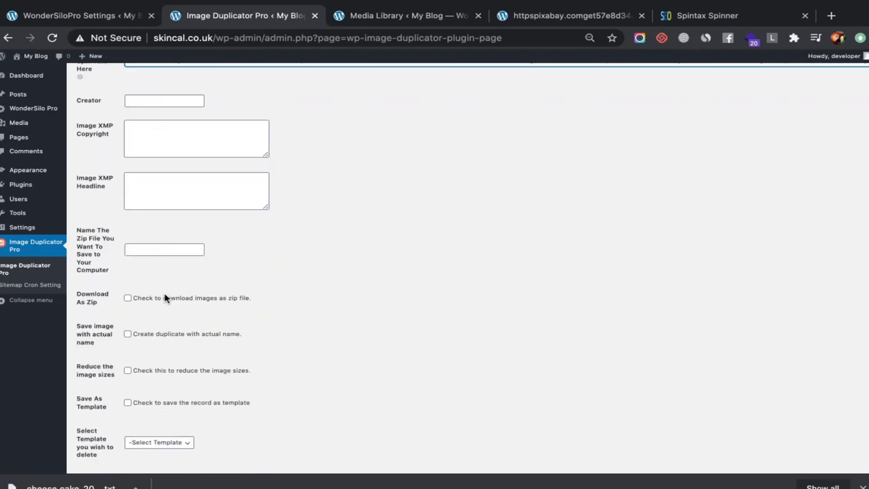
{"action": "scroll", "coordinate": [165, 295], "scroll_direction": "down", "scroll_amount": 2}
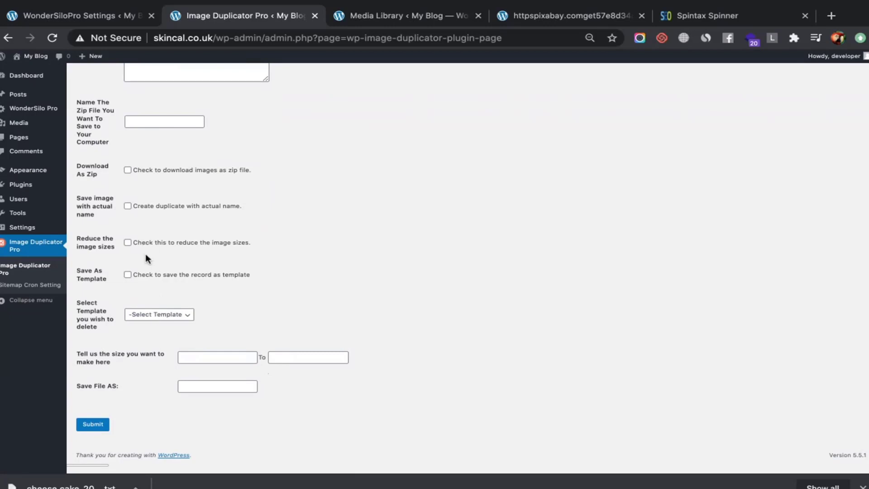
Tick 'Download As Zip' and submit the form to create 28 cheesecake images
{"action": "left_click", "coordinate": [128, 171]}
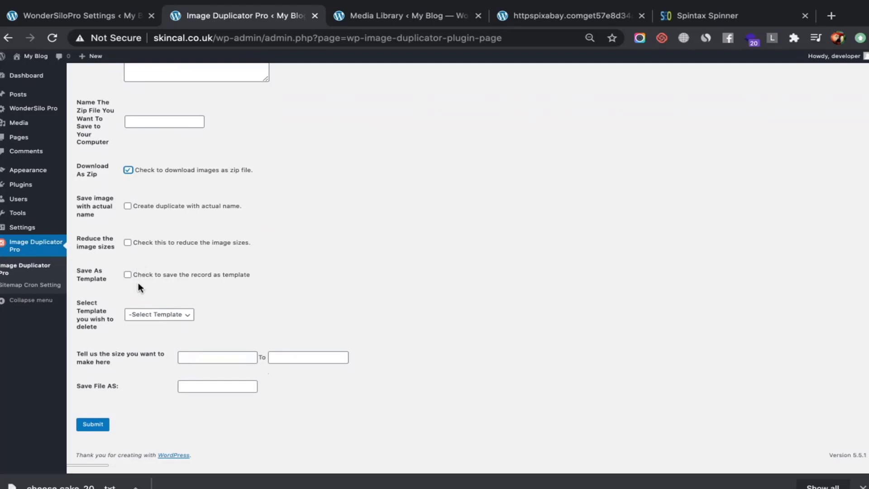
{"action": "left_click", "coordinate": [100, 429]}
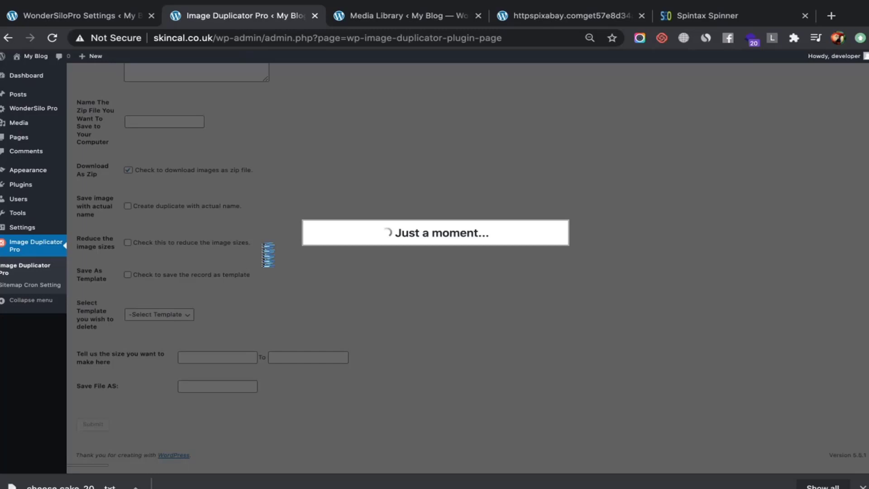
Close the Media Library attachment details and check on the image duplication progress
{"action": "left_click", "coordinate": [377, 16]}
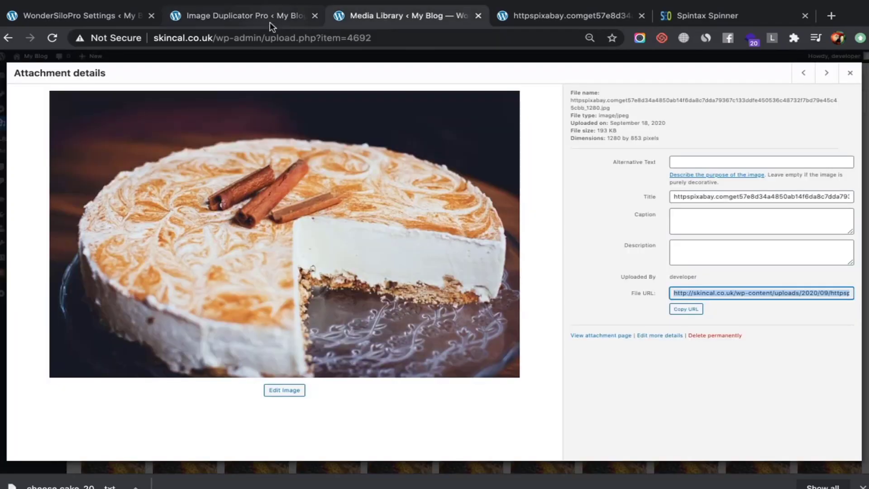
{"action": "left_click", "coordinate": [850, 74]}
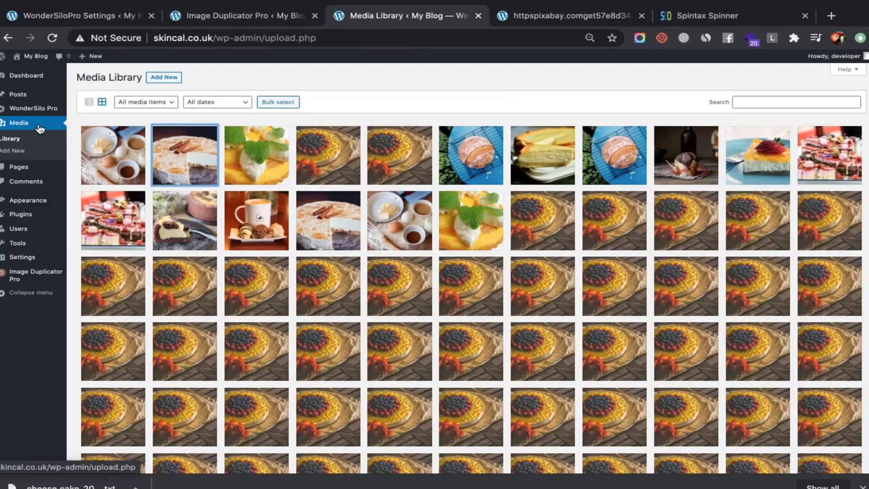
{"action": "left_click", "coordinate": [37, 129]}
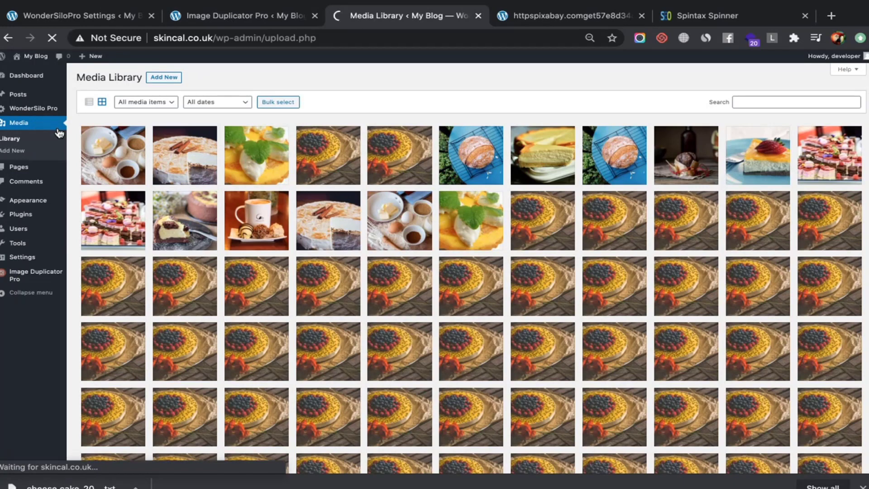
{"action": "left_click", "coordinate": [220, 14]}
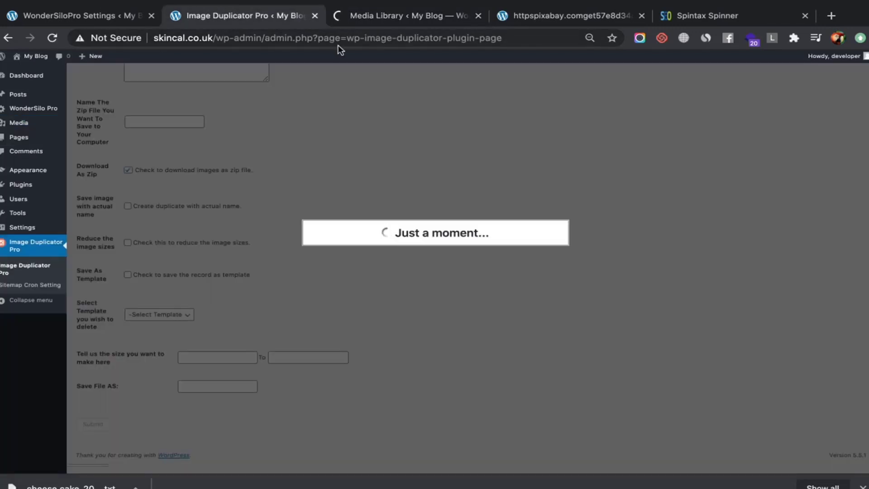
{"action": "left_click", "coordinate": [369, 14]}
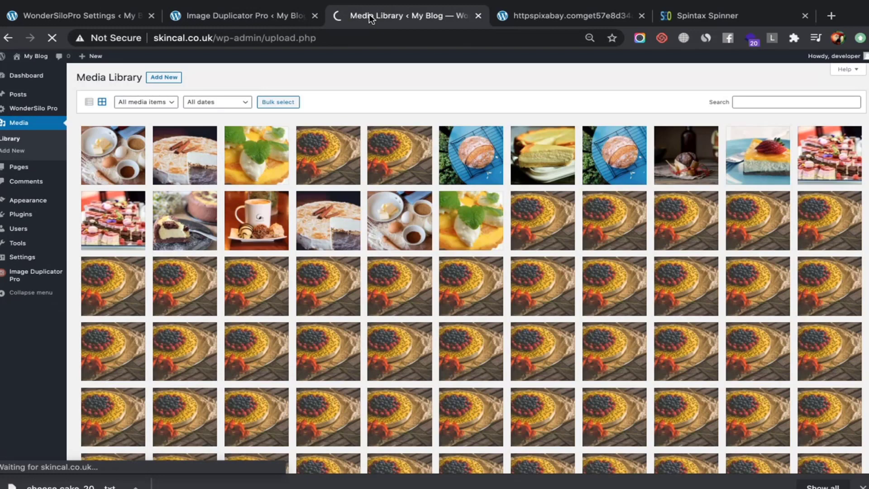
{"action": "left_click", "coordinate": [243, 14]}
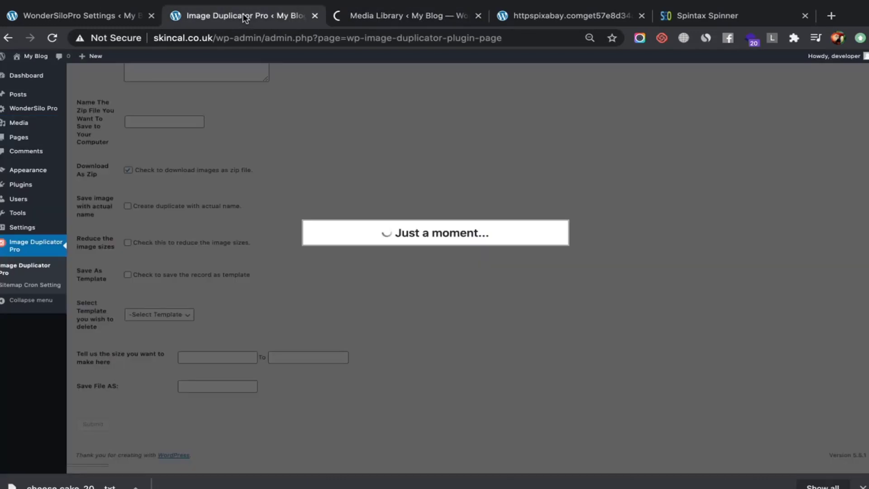
Close the standalone cheesecake image tab and return to the Image Duplicator Pro page
{"action": "left_click", "coordinate": [417, 16]}
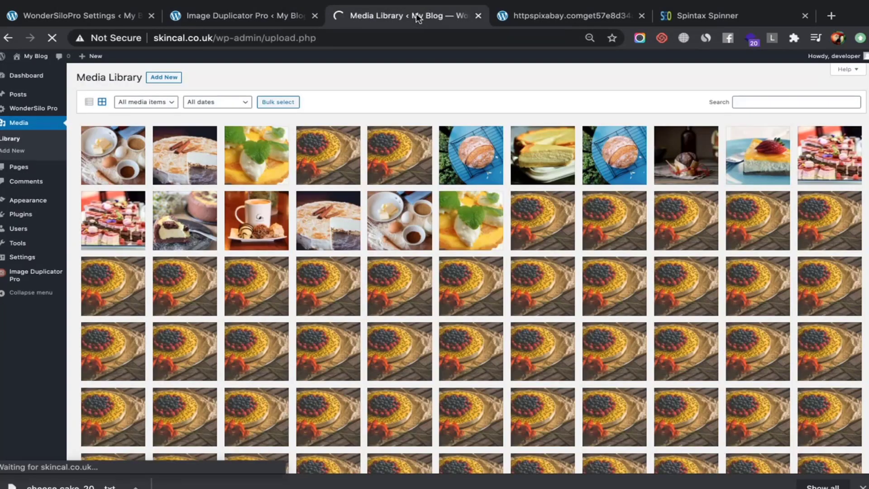
{"action": "left_click", "coordinate": [287, 18]}
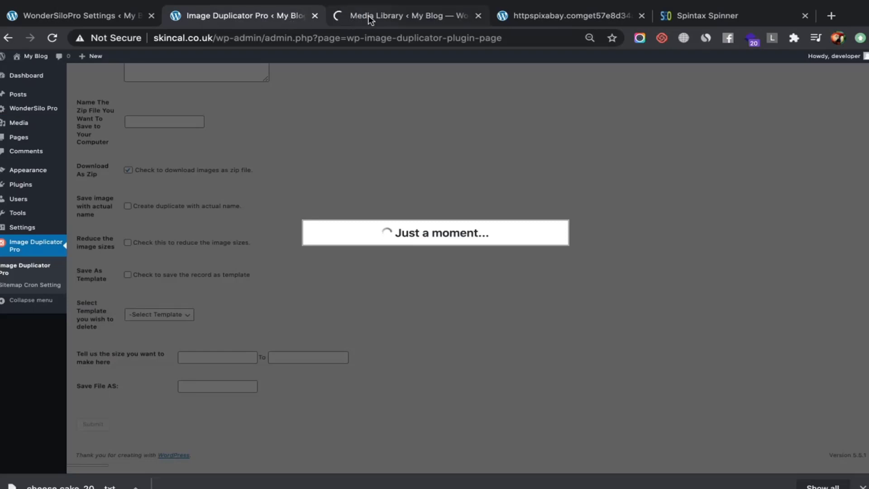
{"action": "left_click", "coordinate": [520, 17]}
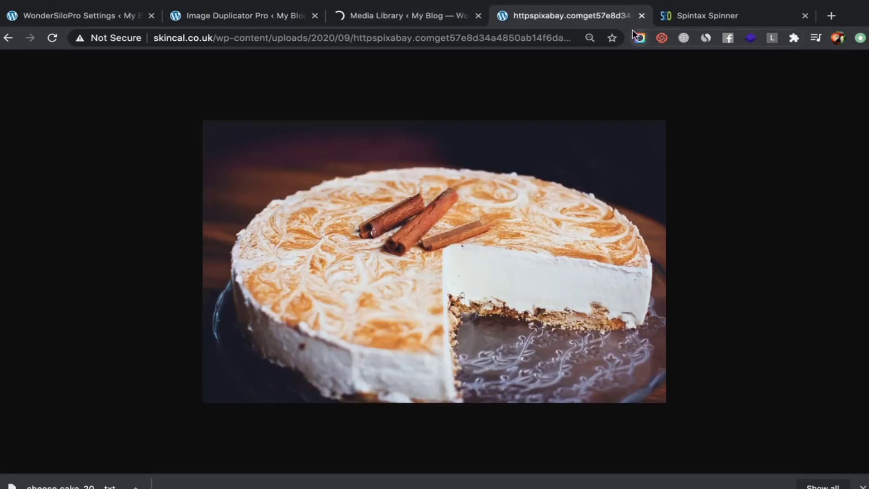
{"action": "left_click", "coordinate": [642, 15]}
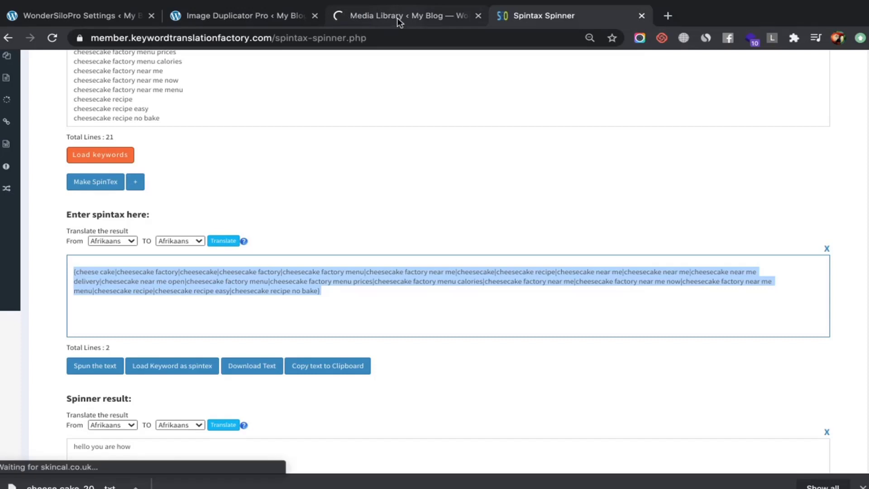
{"action": "key", "text": "ctrl+shift+Tab"}
{"action": "key", "text": "ctrl+shift+Tab"}
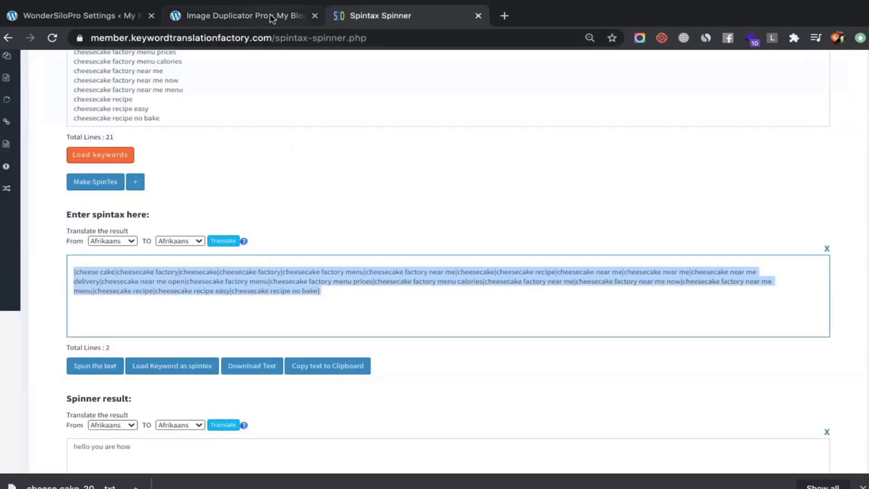
{"action": "left_click", "coordinate": [270, 16]}
Scroll through the WonderSilo Pro spun description template to review its placeholders
{"action": "left_click", "coordinate": [122, 16]}
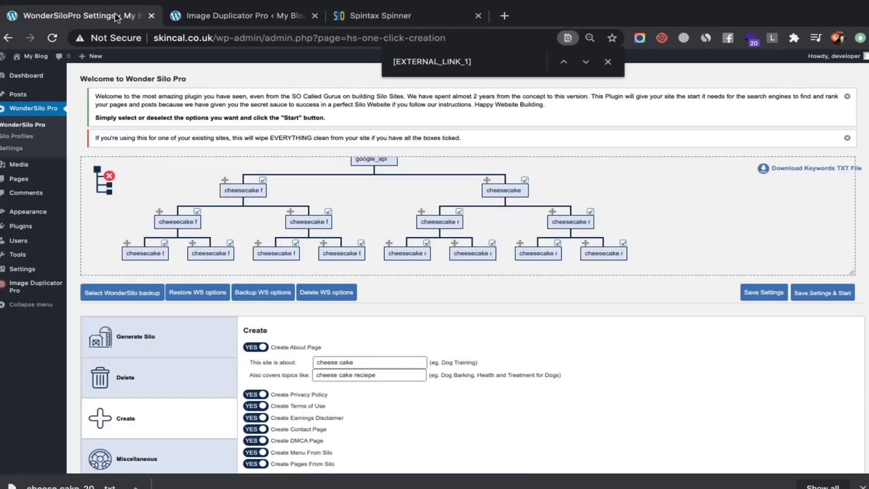
{"action": "scroll", "coordinate": [258, 243], "scroll_direction": "down", "scroll_amount": 4}
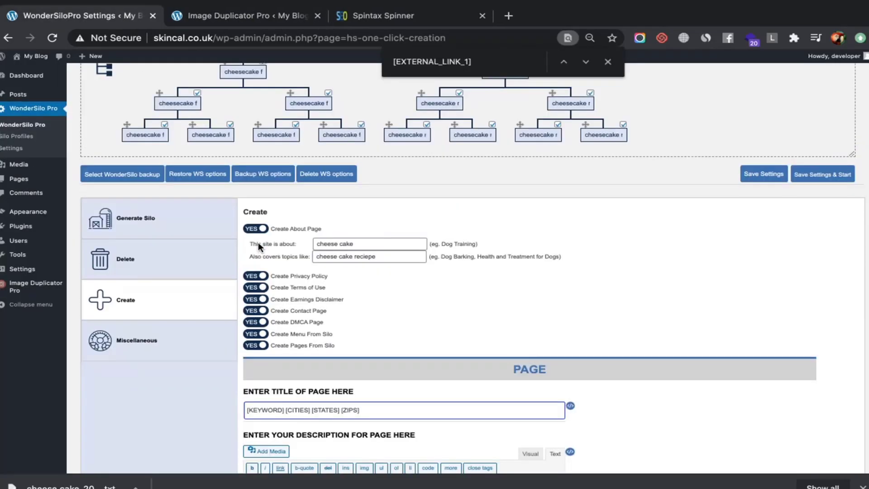
{"action": "scroll", "coordinate": [259, 244], "scroll_direction": "down", "scroll_amount": 7}
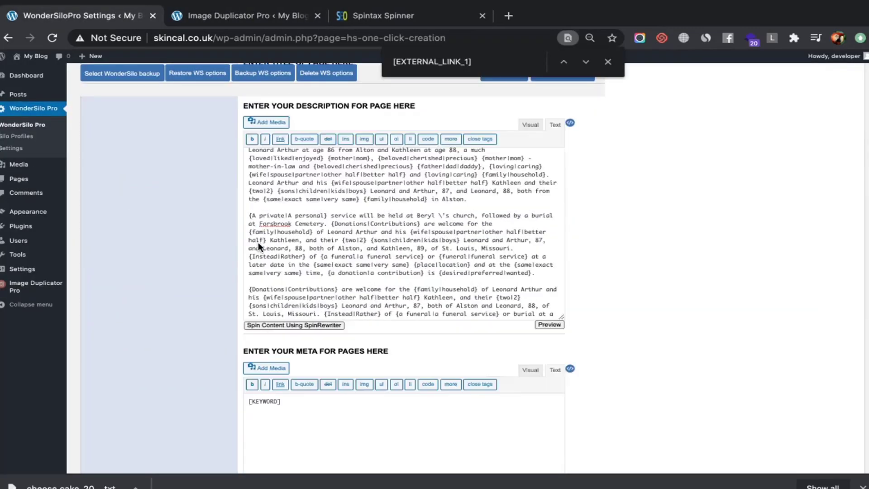
{"action": "scroll", "coordinate": [258, 242], "scroll_direction": "down", "scroll_amount": 10}
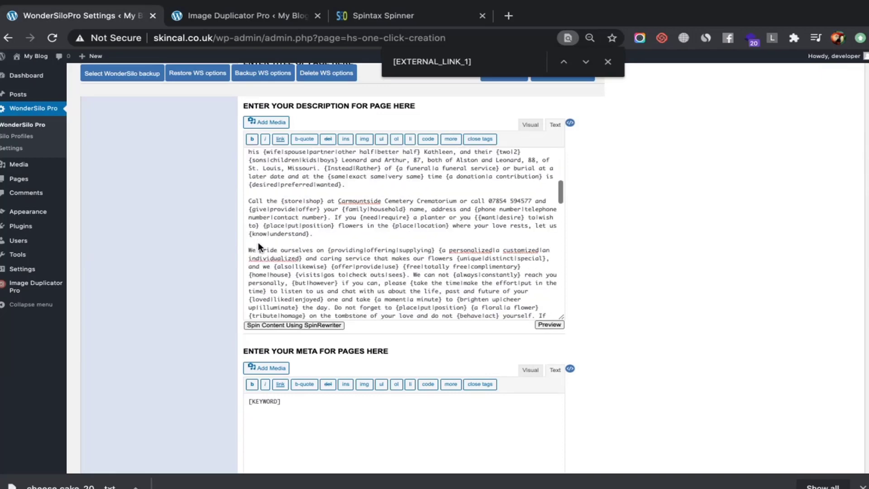
{"action": "scroll", "coordinate": [258, 243], "scroll_direction": "down", "scroll_amount": 5}
{"action": "scroll", "coordinate": [257, 242], "scroll_direction": "up", "scroll_amount": 20}
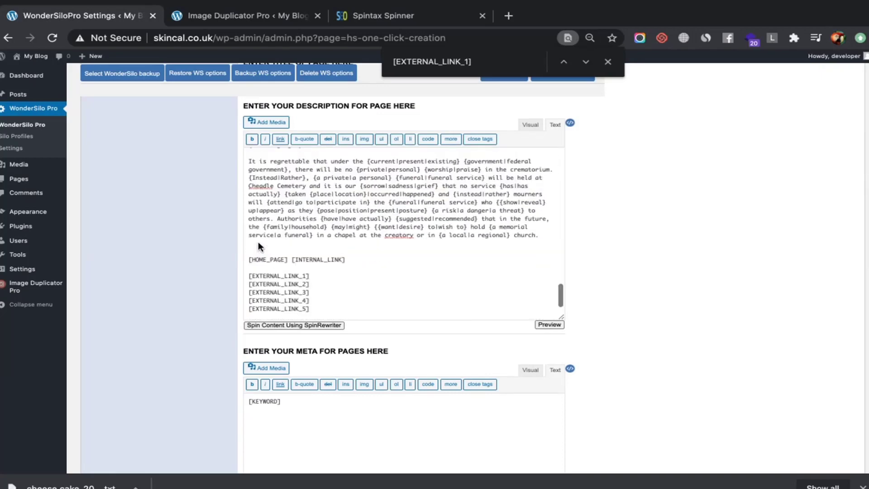
{"action": "scroll", "coordinate": [258, 243], "scroll_direction": "down", "scroll_amount": 15}
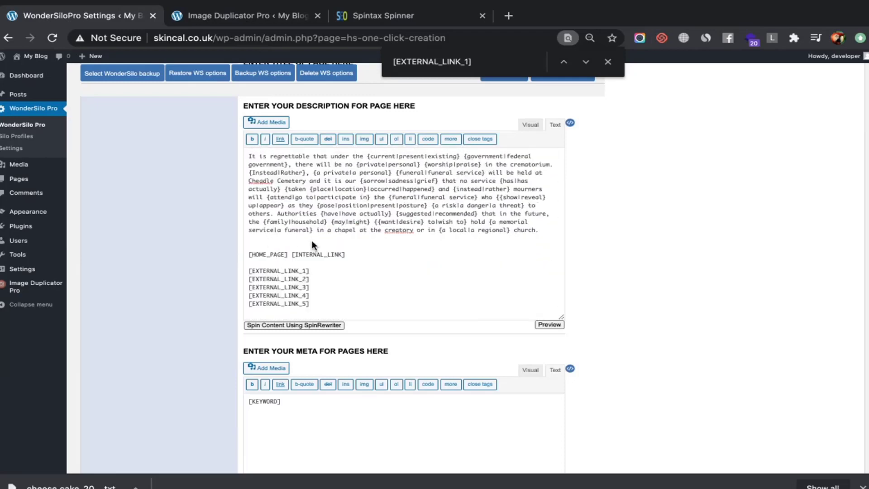
{"action": "scroll", "coordinate": [422, 192], "scroll_direction": "up", "scroll_amount": 15}
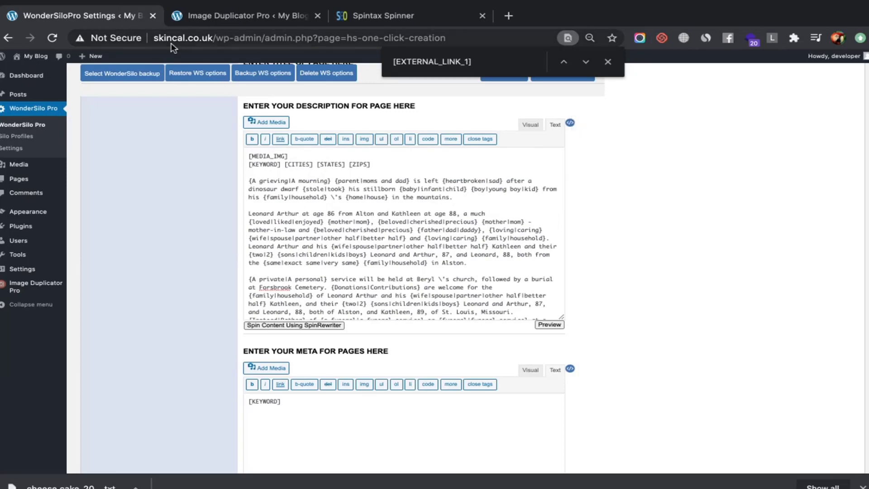
{"action": "left_click", "coordinate": [210, 16]}
Check the duplicated cheesecake images' titles and captions in the Media Library, then return to WonderSilo Pro settings
{"action": "scroll", "coordinate": [256, 97], "scroll_direction": "up", "scroll_amount": 15}
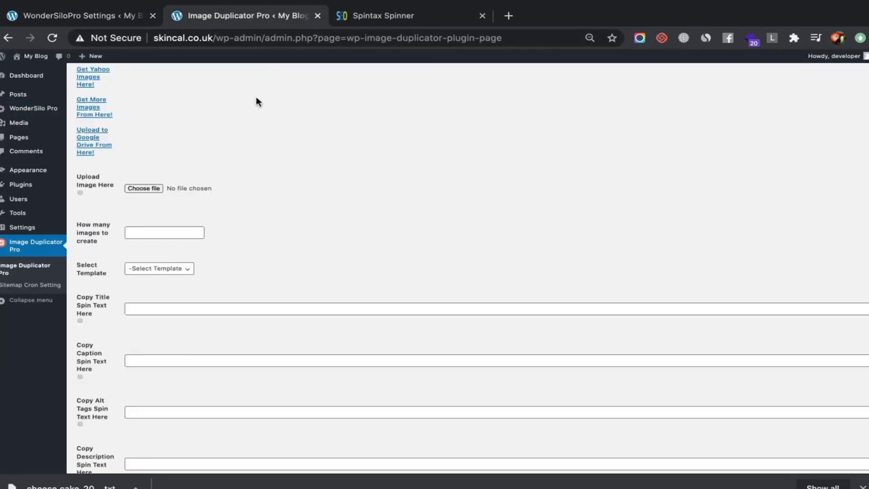
{"action": "left_click", "coordinate": [40, 126]}
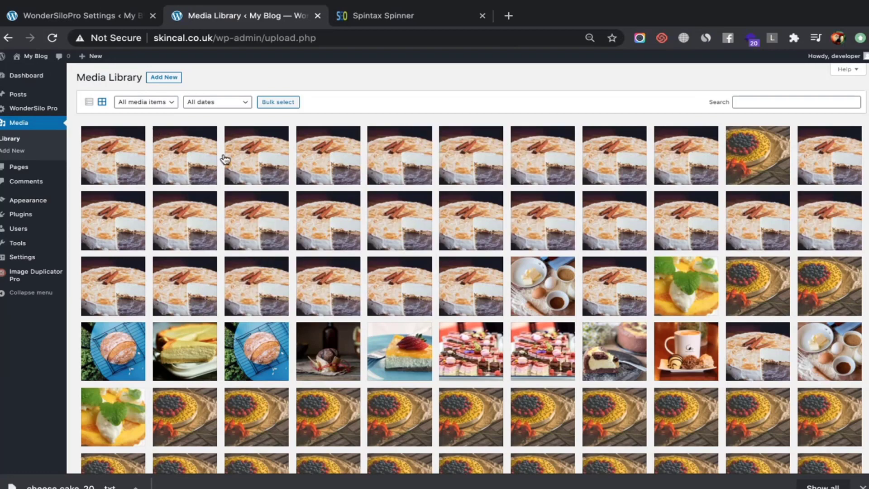
{"action": "left_click", "coordinate": [249, 158]}
{"action": "key", "text": "Right"}
{"action": "key", "text": "Right"}
{"action": "key", "text": "Right"}
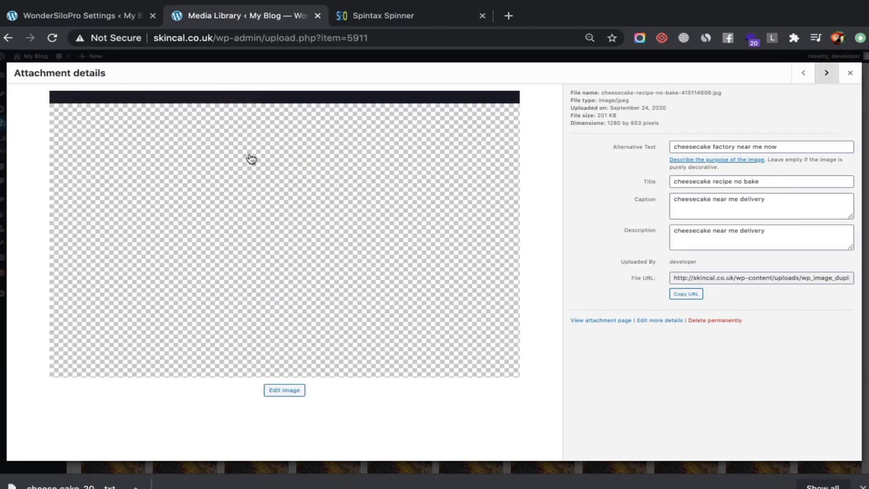
{"action": "key", "text": "Escape"}
{"action": "key", "text": "ctrl+f"}
{"action": "left_click", "coordinate": [106, 17]}
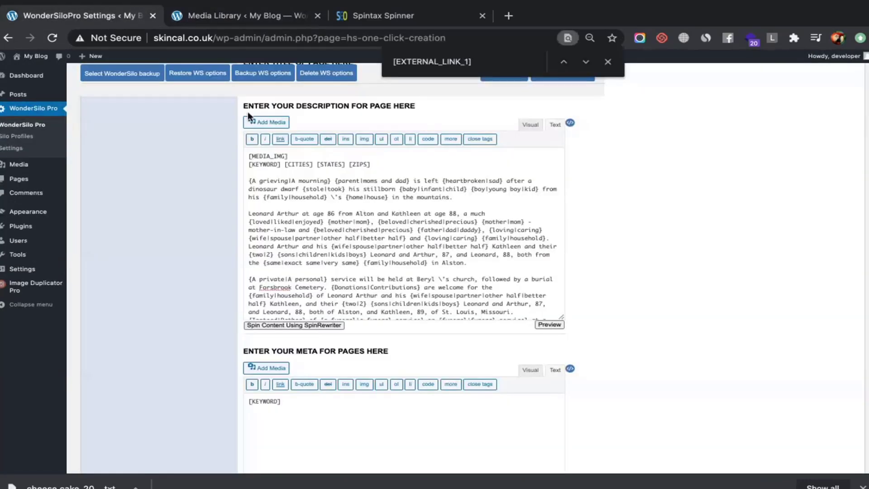
Close the find bar and save the settings to start generating the cheesecake silo
{"action": "scroll", "coordinate": [341, 162], "scroll_direction": "up", "scroll_amount": 10}
{"action": "scroll", "coordinate": [341, 162], "scroll_direction": "down", "scroll_amount": 5}
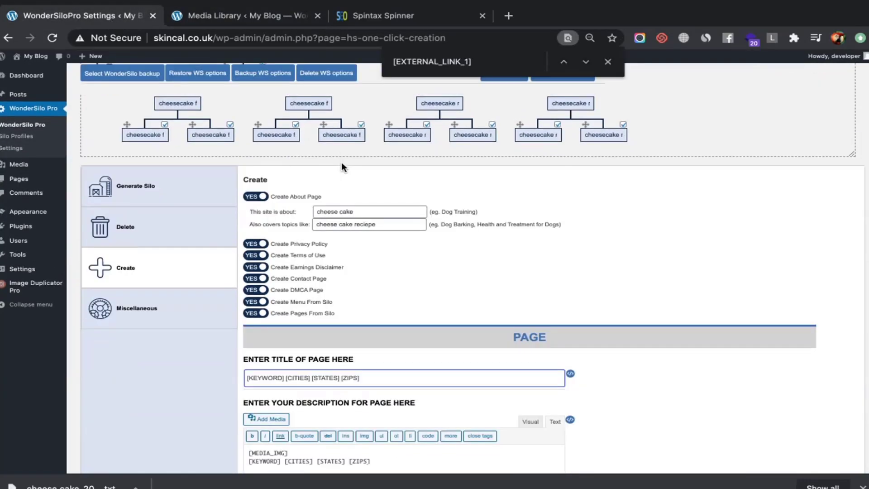
{"action": "scroll", "coordinate": [334, 273], "scroll_direction": "down", "scroll_amount": 5}
{"action": "scroll", "coordinate": [334, 271], "scroll_direction": "down", "scroll_amount": 10}
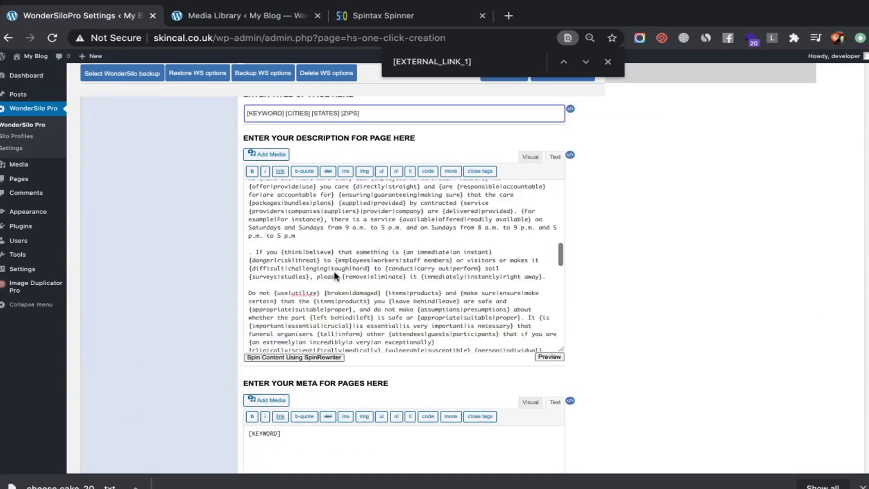
{"action": "scroll", "coordinate": [299, 173], "scroll_direction": "down", "scroll_amount": 10}
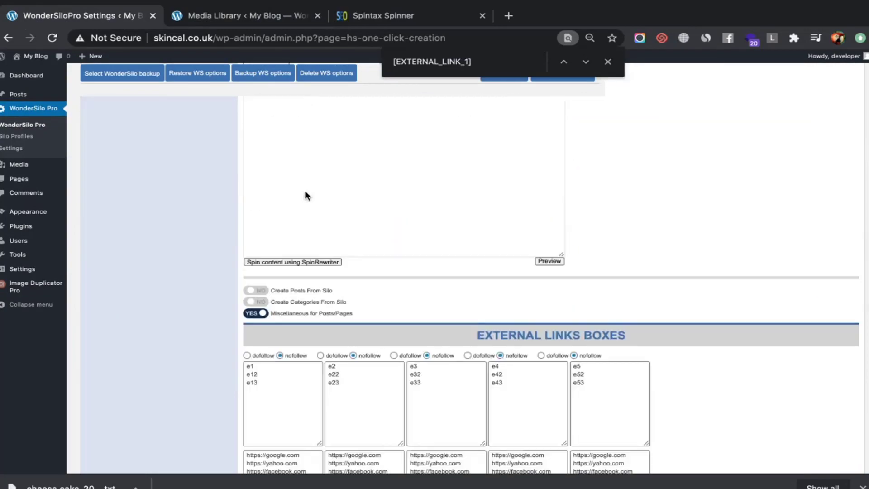
{"action": "scroll", "coordinate": [363, 168], "scroll_direction": "up", "scroll_amount": 7}
{"action": "scroll", "coordinate": [363, 173], "scroll_direction": "down", "scroll_amount": 8}
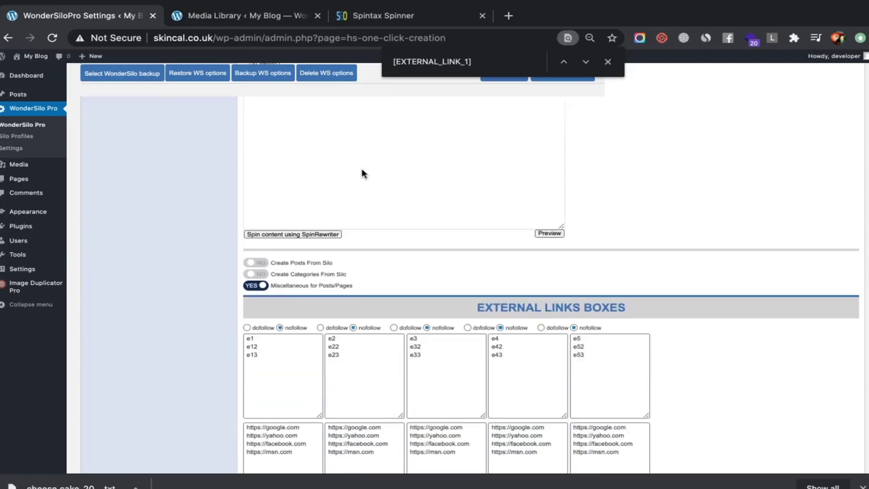
{"action": "scroll", "coordinate": [362, 168], "scroll_direction": "up", "scroll_amount": 15}
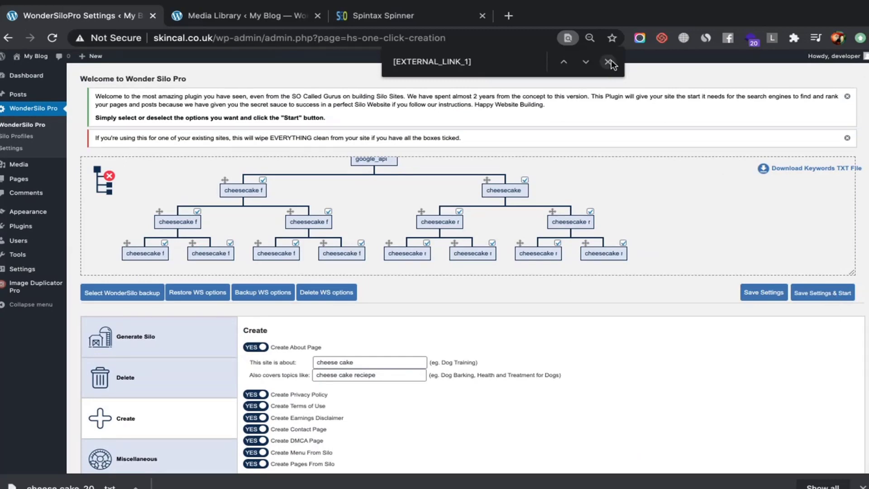
{"action": "left_click", "coordinate": [609, 62]}
{"action": "left_click", "coordinate": [843, 294]}
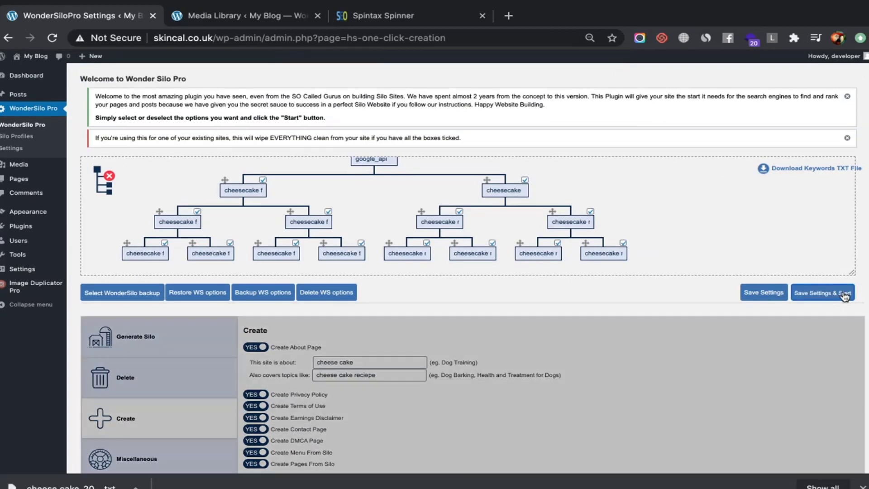
Check the Media Library for the generated images and return to the WonderSilo Pro settings
{"action": "scroll", "coordinate": [559, 194], "scroll_direction": "down", "scroll_amount": 3}
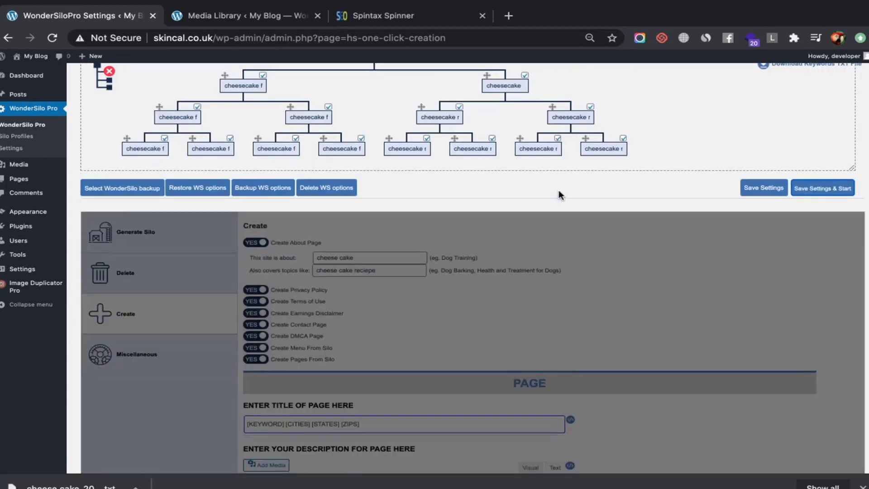
{"action": "scroll", "coordinate": [559, 189], "scroll_direction": "up", "scroll_amount": 3}
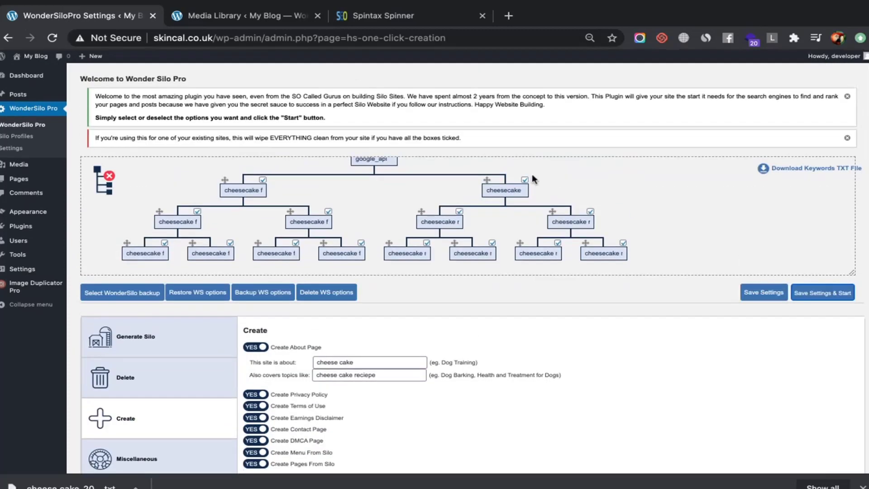
{"action": "left_click", "coordinate": [262, 16]}
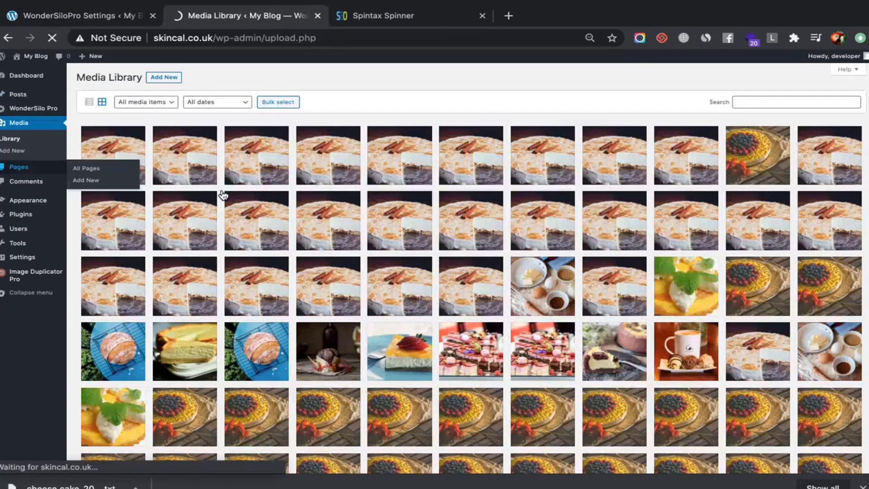
{"action": "left_click", "coordinate": [110, 14]}
{"action": "left_click", "coordinate": [206, 16]}
{"action": "left_click", "coordinate": [108, 15]}
{"action": "scroll", "coordinate": [368, 259], "scroll_direction": "down", "scroll_amount": 5}
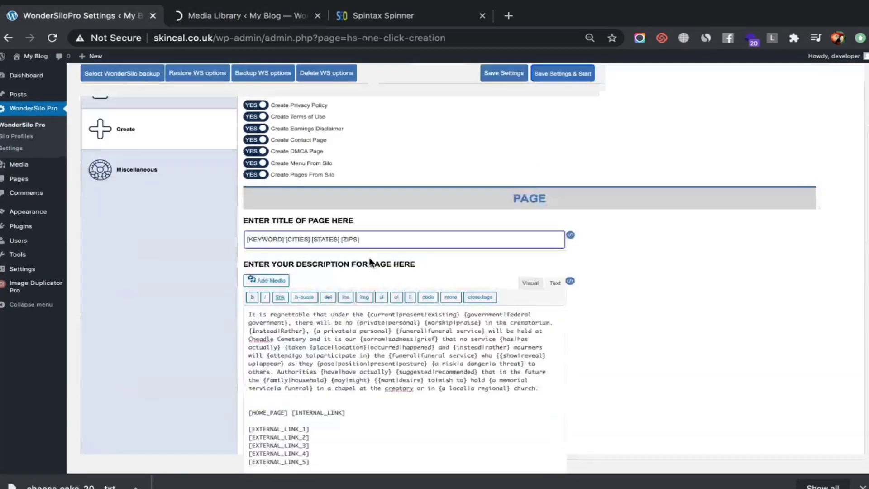
{"action": "scroll", "coordinate": [368, 259], "scroll_direction": "down", "scroll_amount": 15}
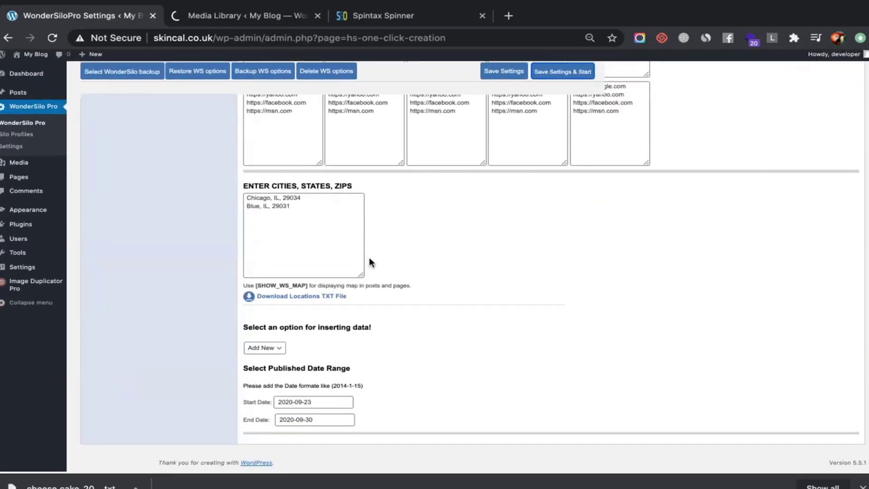
{"action": "scroll", "coordinate": [369, 257], "scroll_direction": "up", "scroll_amount": 15}
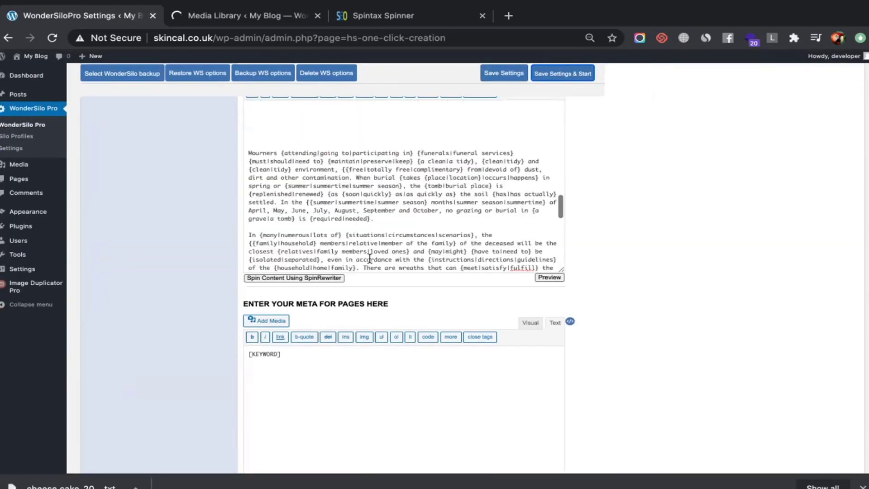
{"action": "scroll", "coordinate": [370, 259], "scroll_direction": "up", "scroll_amount": 15}
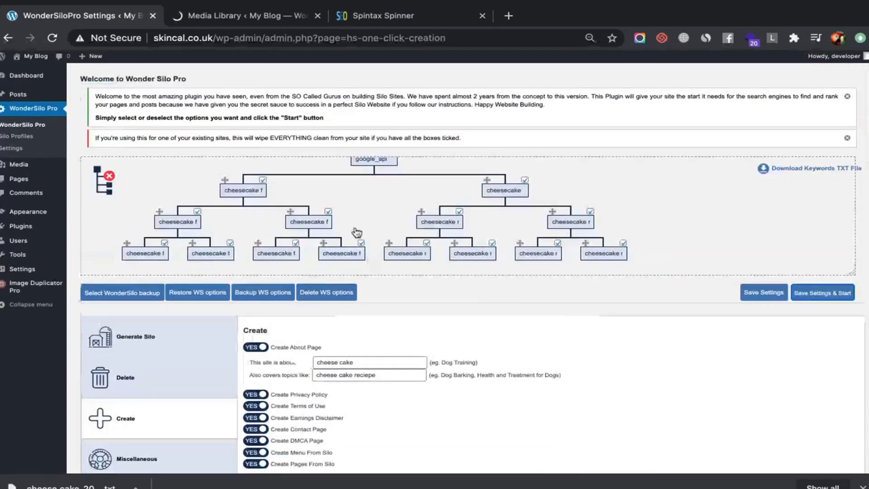
{"action": "scroll", "coordinate": [357, 232], "scroll_direction": "up", "scroll_amount": 2}
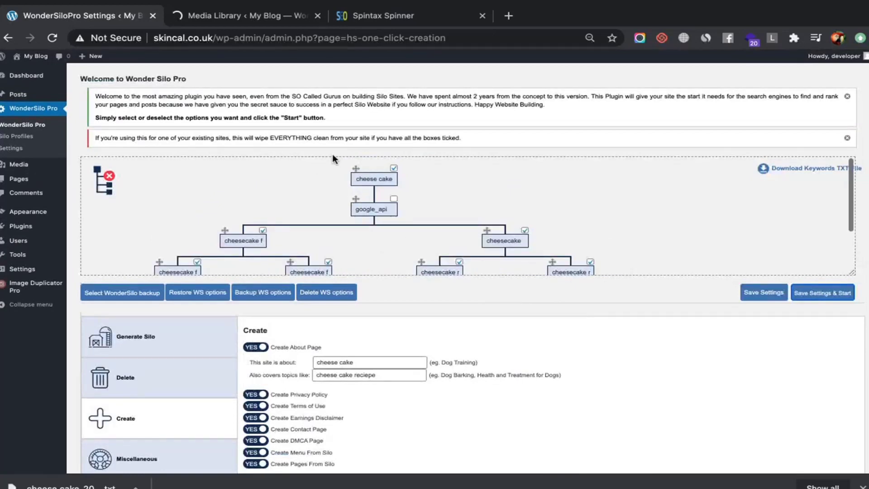
Review the WordPress Pages list of 36 pages, 12 published and 24 scheduled, ending at About
{"action": "left_click", "coordinate": [211, 19]}
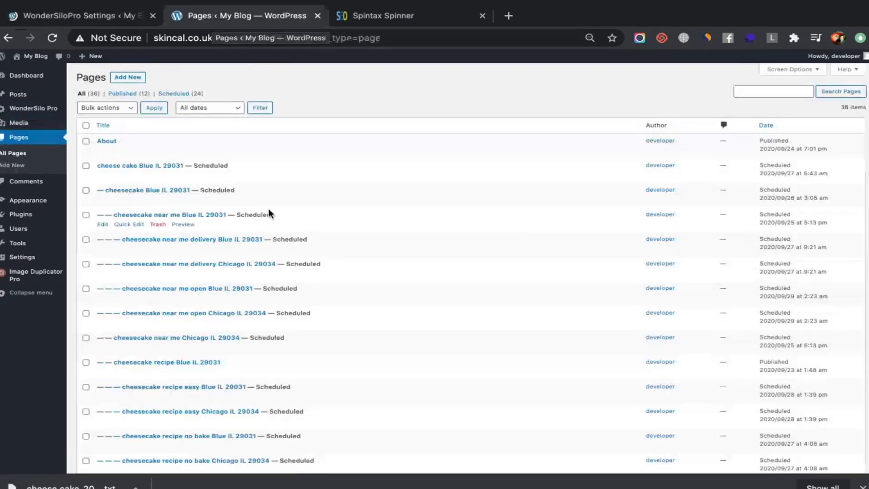
{"action": "scroll", "coordinate": [269, 213], "scroll_direction": "down", "scroll_amount": 5}
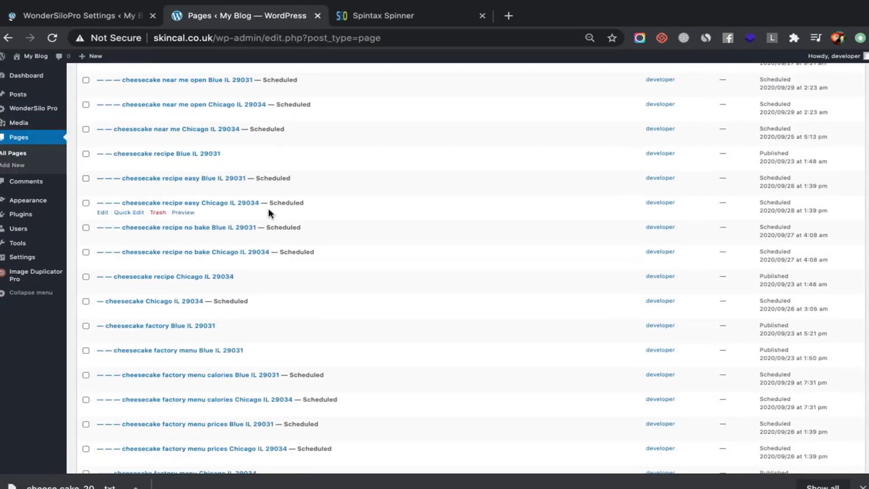
{"action": "scroll", "coordinate": [268, 212], "scroll_direction": "down", "scroll_amount": 2}
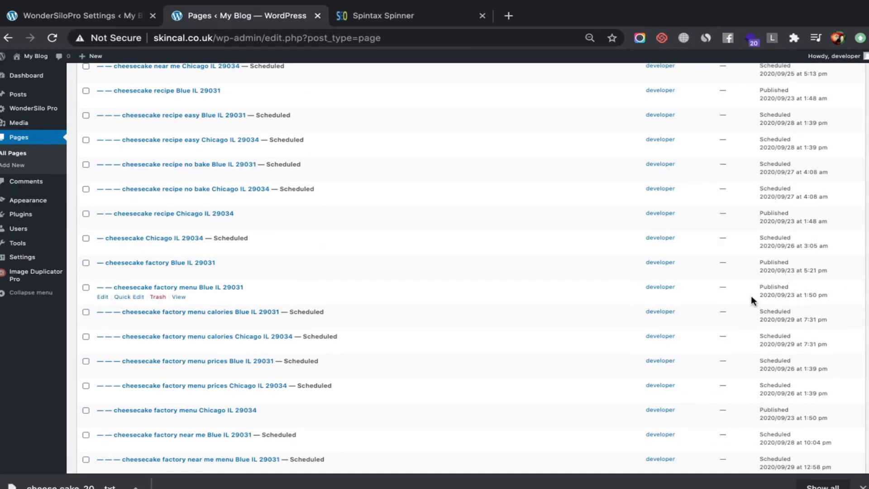
{"action": "scroll", "coordinate": [755, 271], "scroll_direction": "down", "scroll_amount": 5}
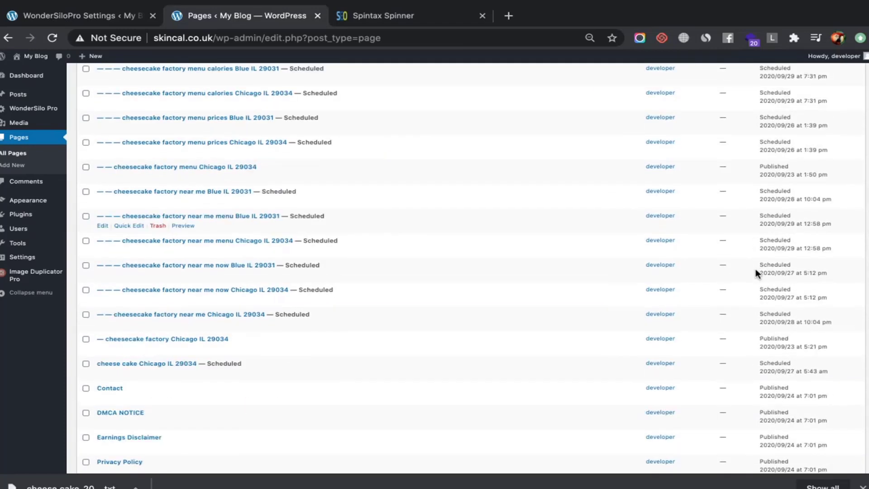
{"action": "scroll", "coordinate": [756, 272], "scroll_direction": "down", "scroll_amount": 2}
{"action": "scroll", "coordinate": [756, 271], "scroll_direction": "up", "scroll_amount": 10}
{"action": "scroll", "coordinate": [756, 272], "scroll_direction": "down", "scroll_amount": 12}
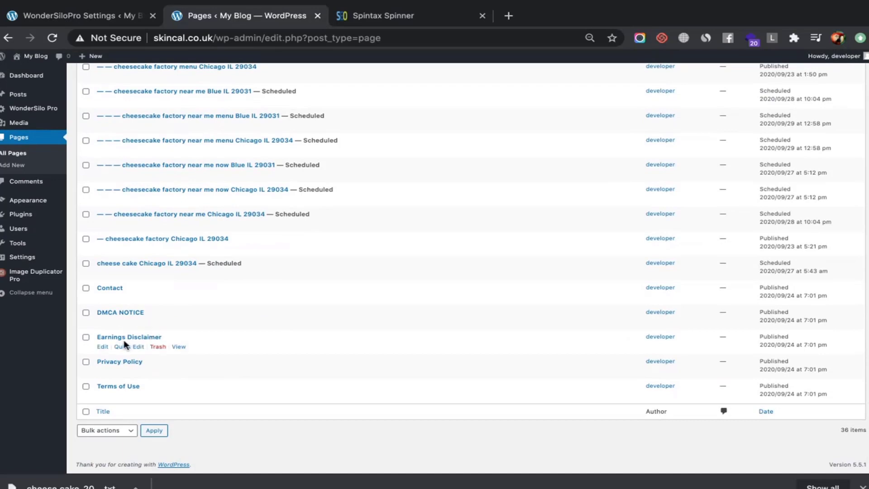
{"action": "scroll", "coordinate": [171, 201], "scroll_direction": "up", "scroll_amount": 20}
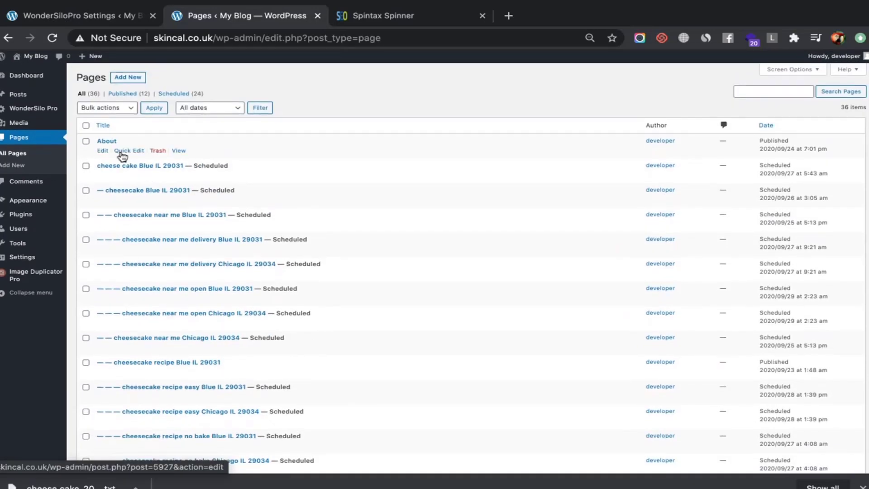
Open the About page in a new tab and search it for 'cheese'
{"action": "middle_click", "coordinate": [179, 151]}
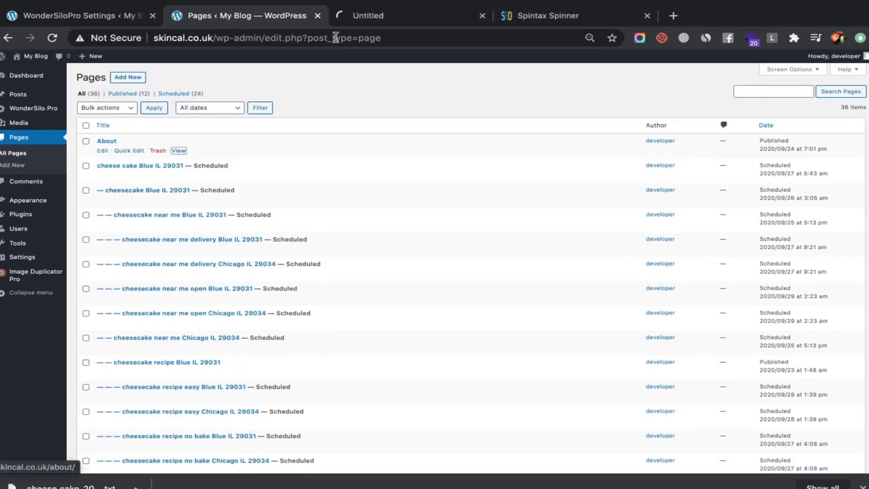
{"action": "left_click", "coordinate": [372, 20]}
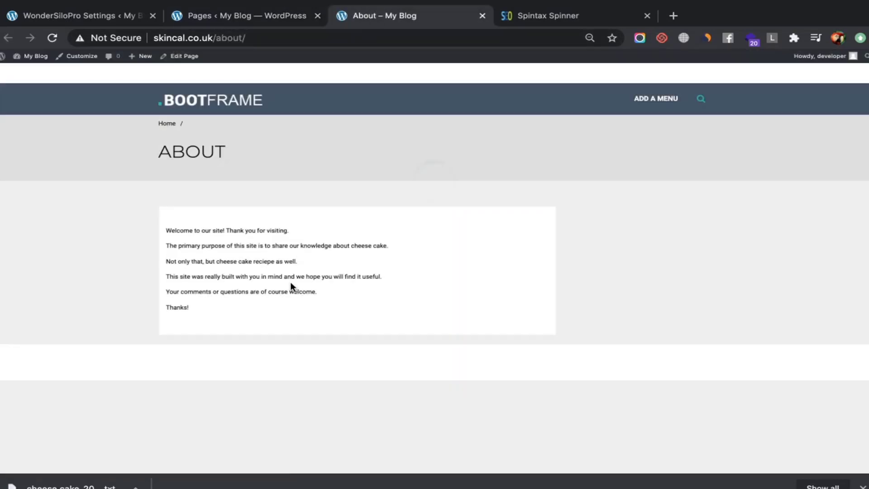
{"action": "key", "text": "super+f"}
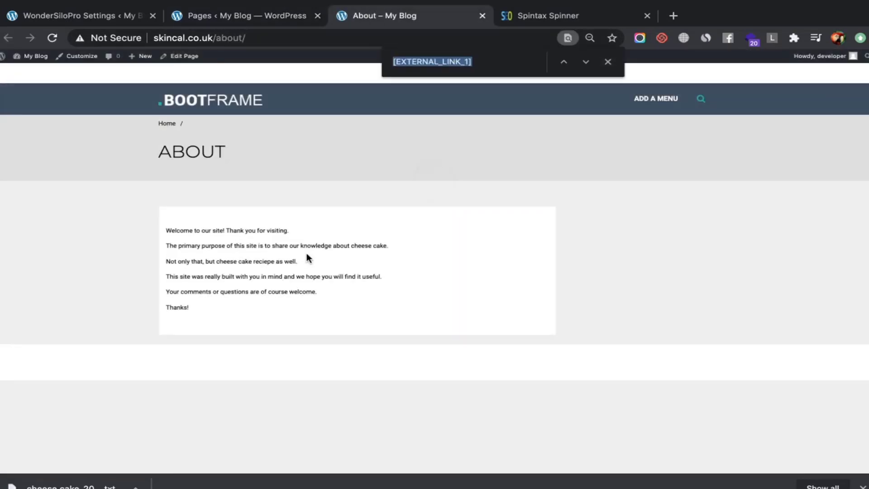
{"action": "type", "text": "chese"}
{"action": "key", "text": "BackSpace"}
{"action": "key", "text": "BackSpace"}
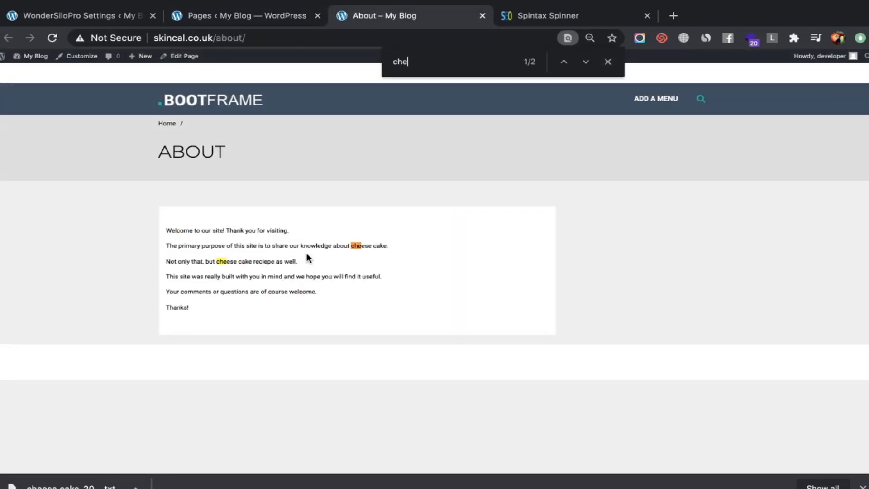
{"action": "type", "text": "ese"}
{"action": "key", "text": "Return"}
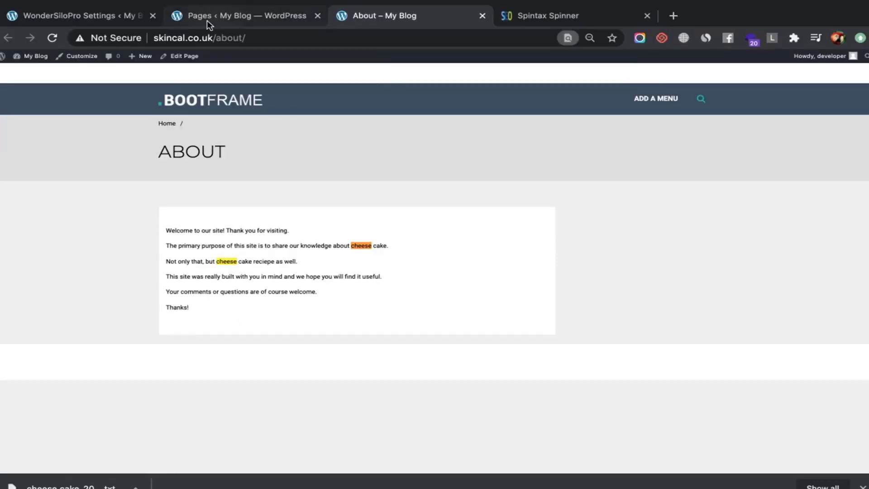
{"action": "left_click", "coordinate": [207, 20]}
Open the cheesecake recipe, cheesecake factory and cheesecake factory menu Blue IL 29031 pages in new tabs
{"action": "scroll", "coordinate": [217, 243], "scroll_direction": "down", "scroll_amount": 3}
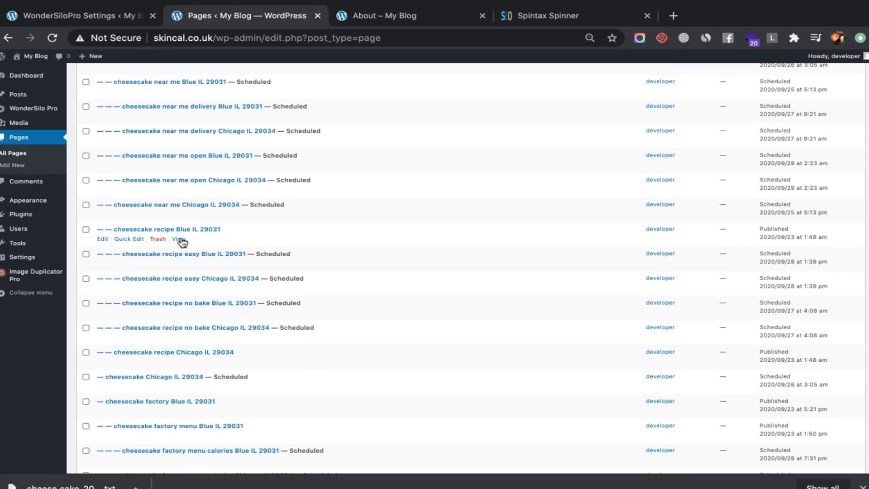
{"action": "middle_click", "coordinate": [179, 238]}
{"action": "scroll", "coordinate": [264, 268], "scroll_direction": "down", "scroll_amount": 5}
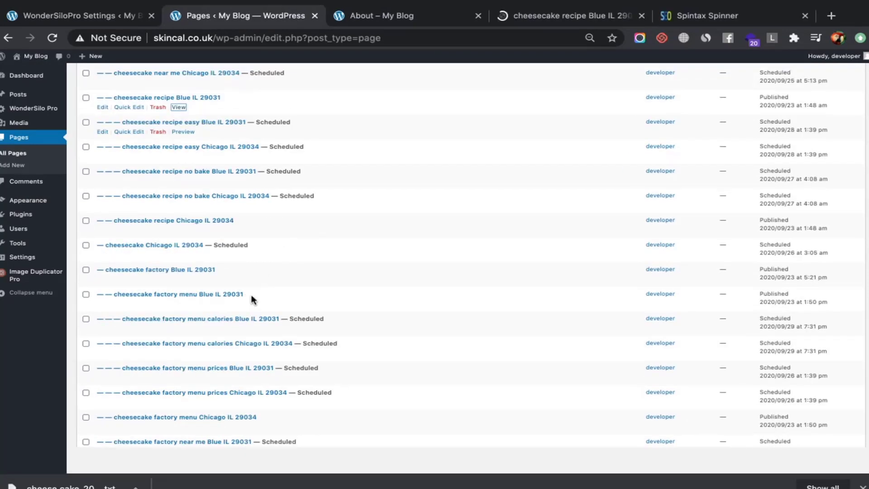
{"action": "middle_click", "coordinate": [178, 263]}
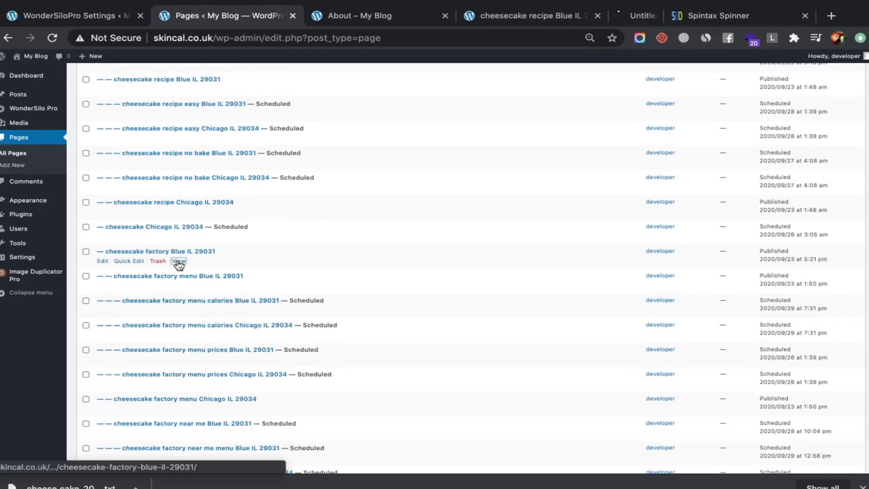
{"action": "middle_click", "coordinate": [181, 287]}
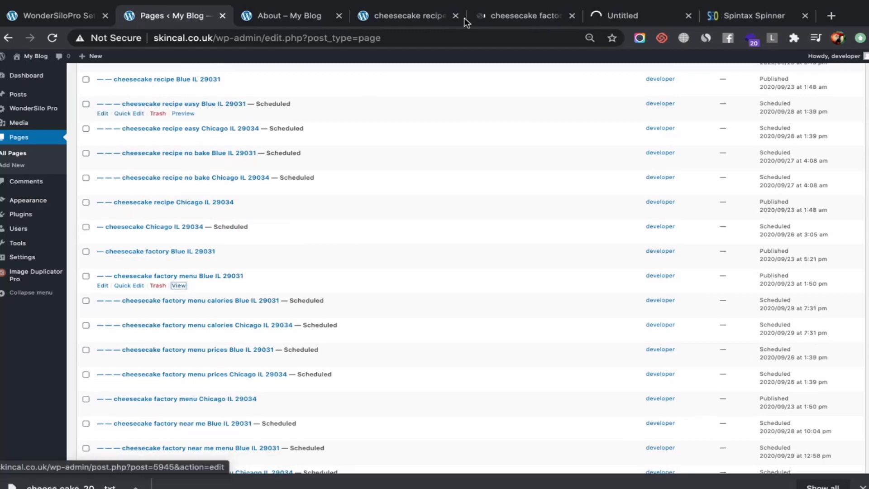
Review the cheesecake factory and cheesecake factory menu Blue IL 29031 pages
{"action": "left_click", "coordinate": [498, 18]}
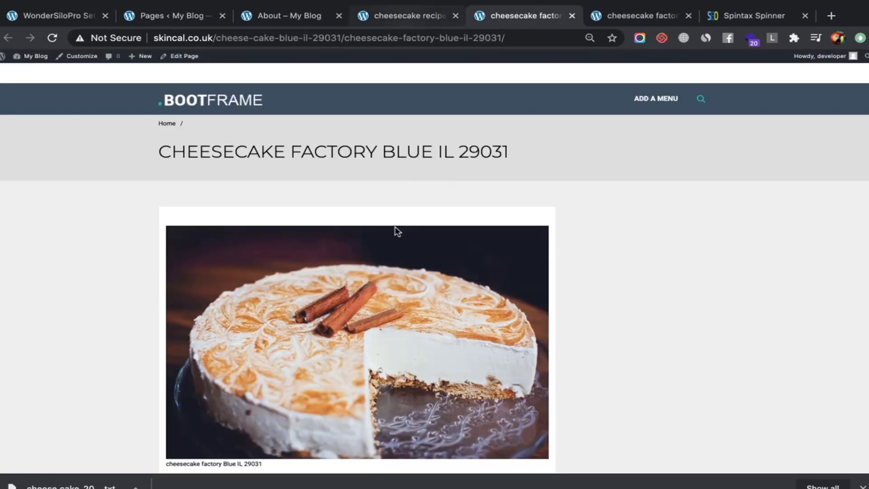
{"action": "scroll", "coordinate": [395, 231], "scroll_direction": "down", "scroll_amount": 3}
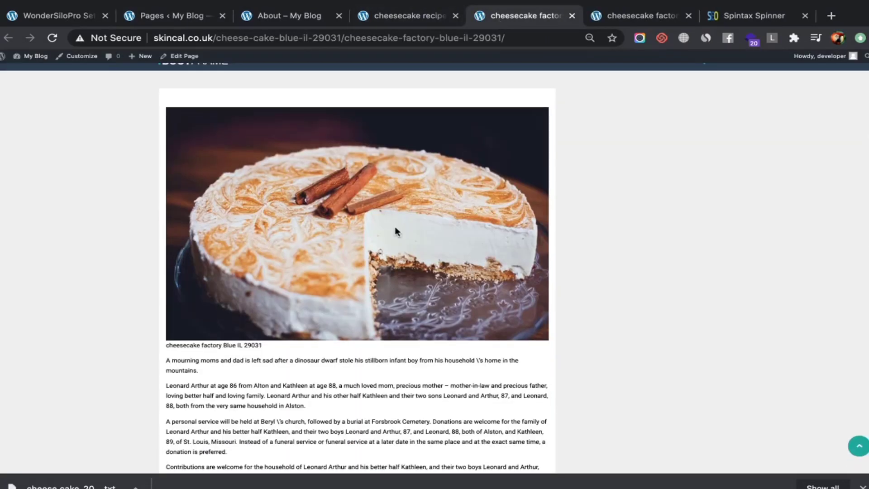
{"action": "scroll", "coordinate": [395, 231], "scroll_direction": "down", "scroll_amount": 1}
{"action": "scroll", "coordinate": [321, 296], "scroll_direction": "up", "scroll_amount": 5}
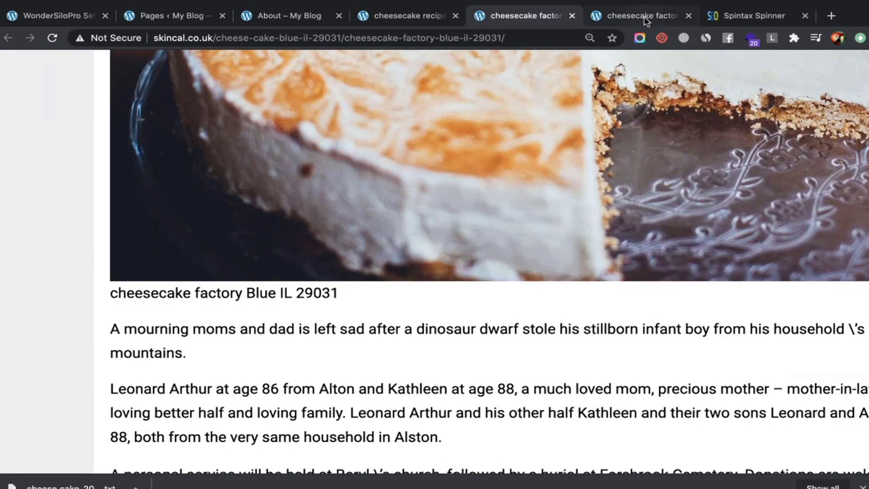
{"action": "left_click", "coordinate": [644, 17]}
{"action": "scroll", "coordinate": [266, 385], "scroll_direction": "down", "scroll_amount": 5}
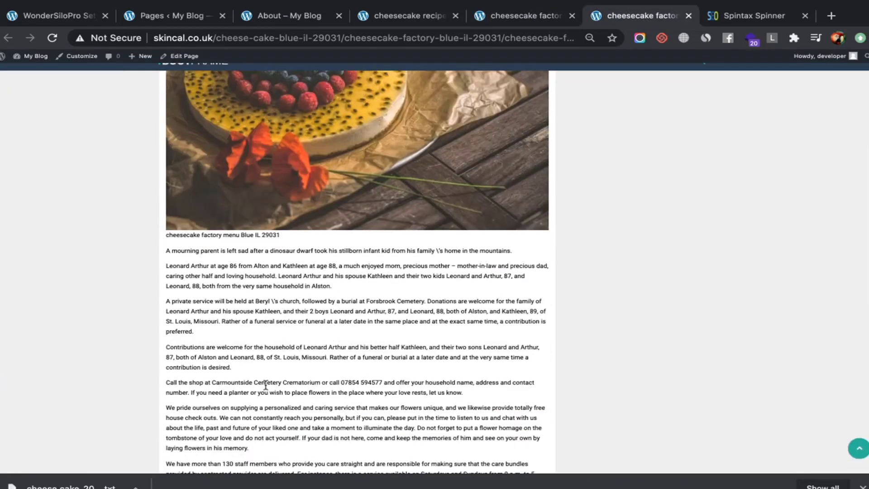
{"action": "scroll", "coordinate": [266, 384], "scroll_direction": "up", "scroll_amount": 5}
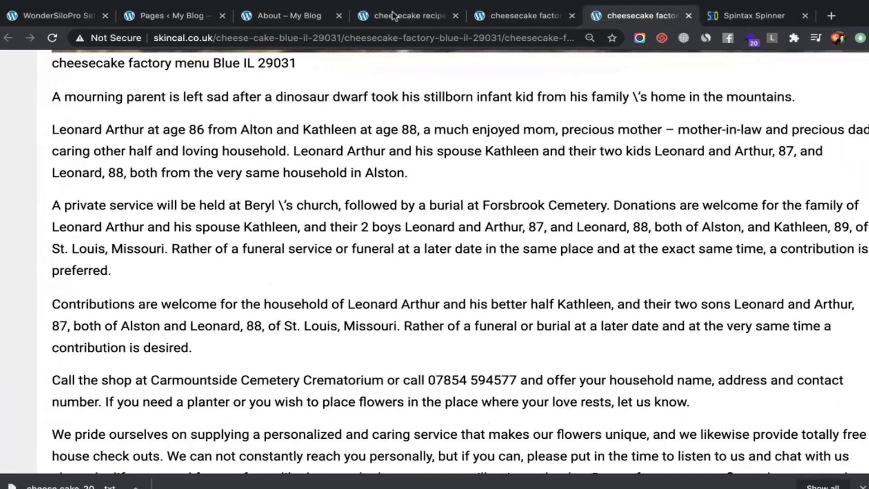
Review the cheesecake recipe Blue IL 29031 page, then return to the Pages list
{"action": "left_click", "coordinate": [394, 16]}
{"action": "scroll", "coordinate": [318, 270], "scroll_direction": "down", "scroll_amount": 7}
{"action": "scroll", "coordinate": [318, 271], "scroll_direction": "up", "scroll_amount": 5}
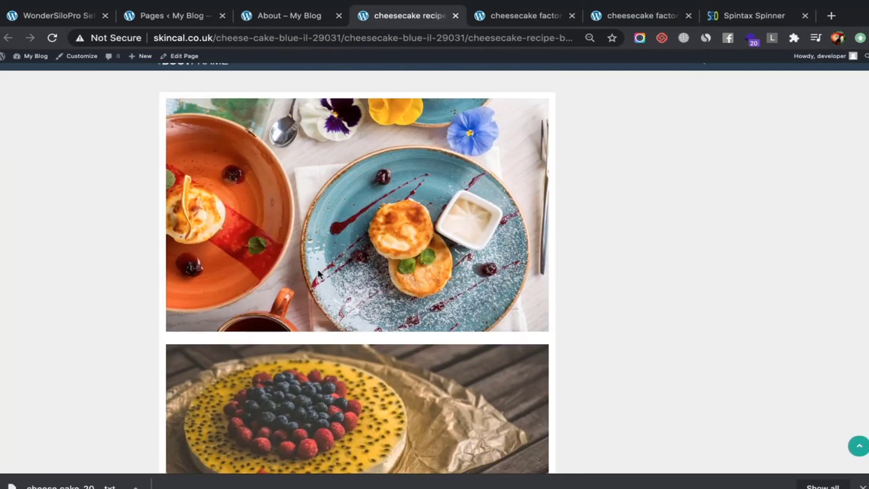
{"action": "scroll", "coordinate": [317, 274], "scroll_direction": "up", "scroll_amount": 3}
{"action": "scroll", "coordinate": [319, 273], "scroll_direction": "down", "scroll_amount": 9}
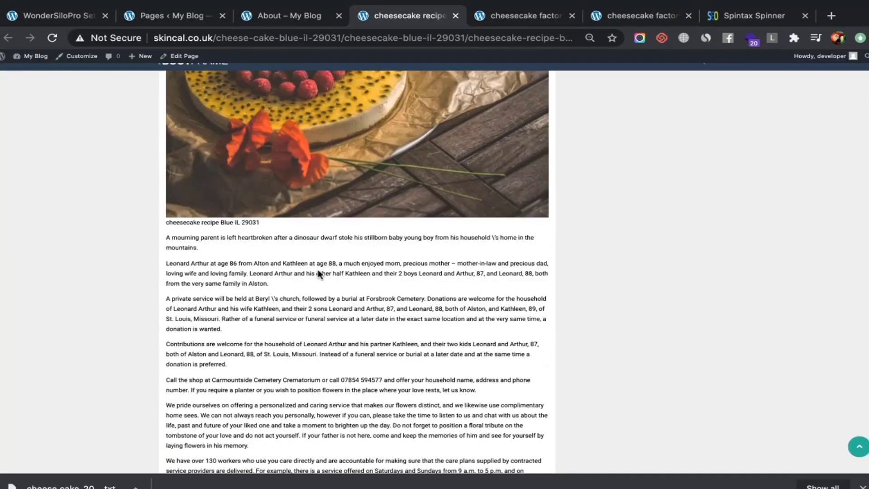
{"action": "scroll", "coordinate": [266, 233], "scroll_direction": "up", "scroll_amount": 5}
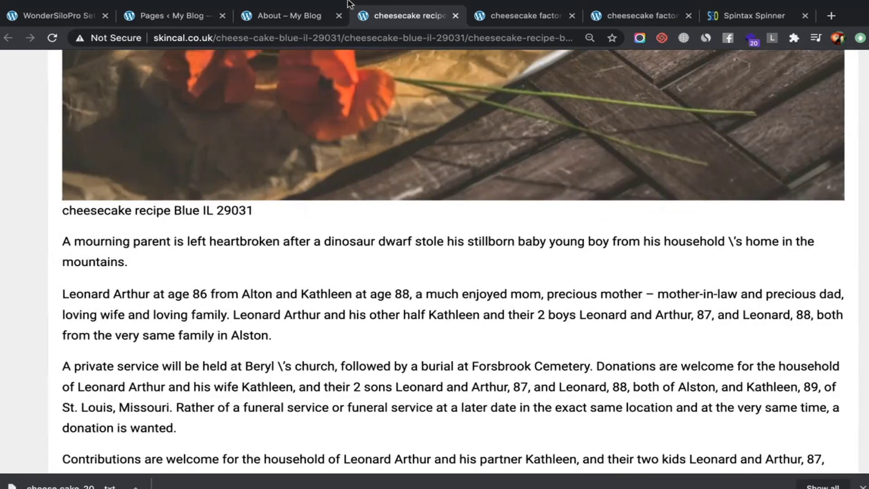
{"action": "left_click", "coordinate": [292, 17]}
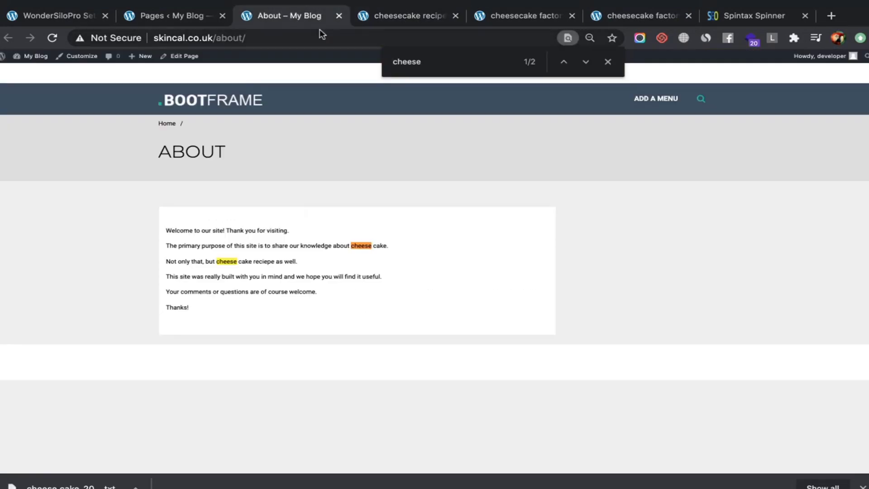
{"action": "left_click", "coordinate": [159, 15]}
{"action": "scroll", "coordinate": [281, 314], "scroll_direction": "down", "scroll_amount": 10}
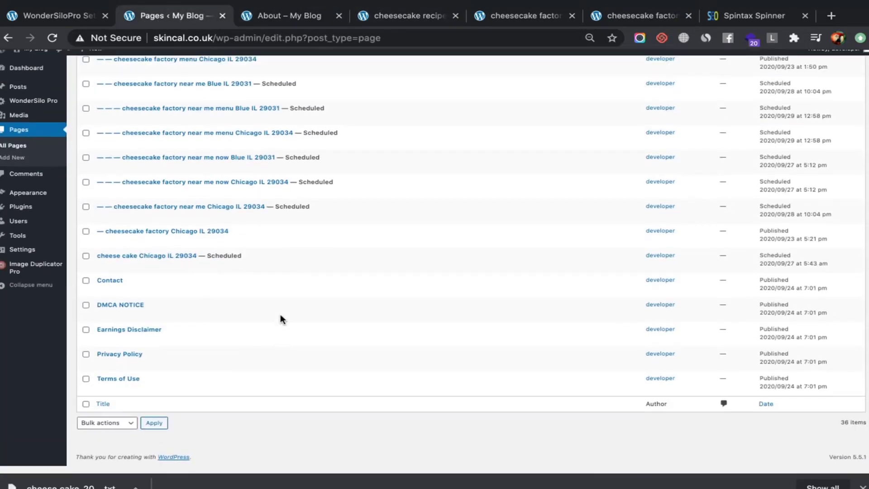
Open the cheesecake factory Chicago IL 29034 page and scroll to its closing links
{"action": "left_click", "coordinate": [180, 248], "text": "super"}
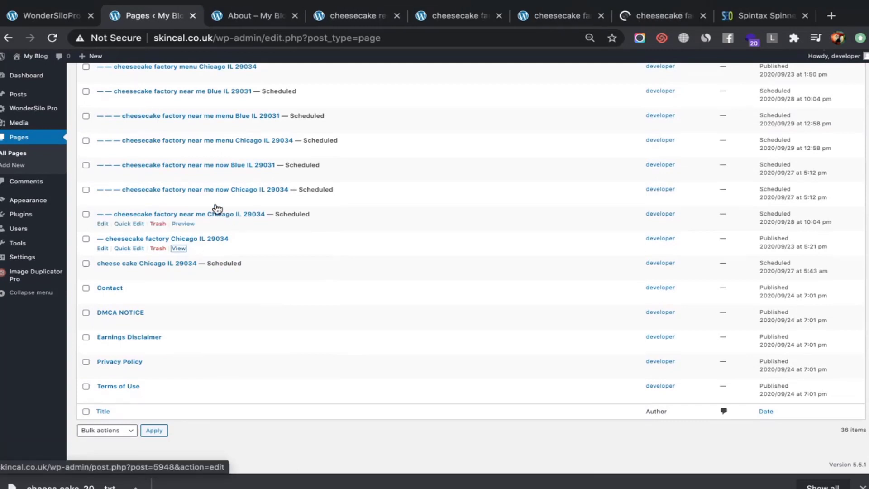
{"action": "left_click", "coordinate": [648, 14]}
{"action": "scroll", "coordinate": [261, 259], "scroll_direction": "down", "scroll_amount": 7}
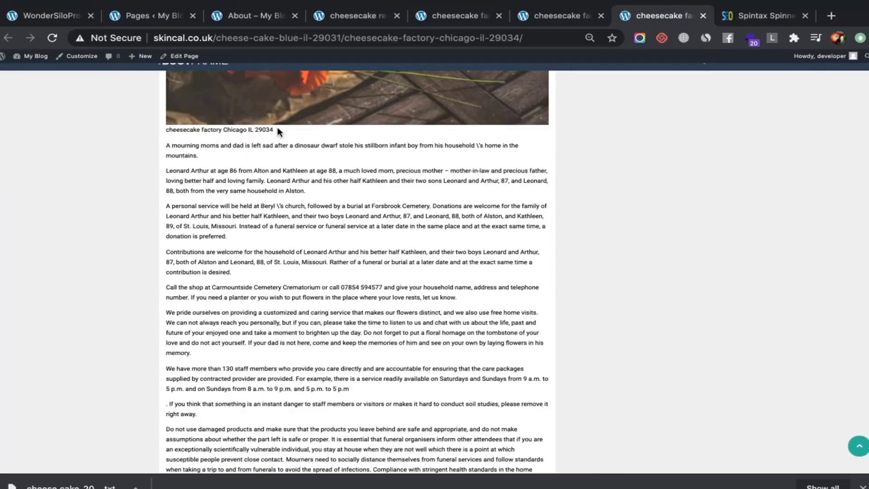
{"action": "scroll", "coordinate": [278, 132], "scroll_direction": "down", "scroll_amount": 7}
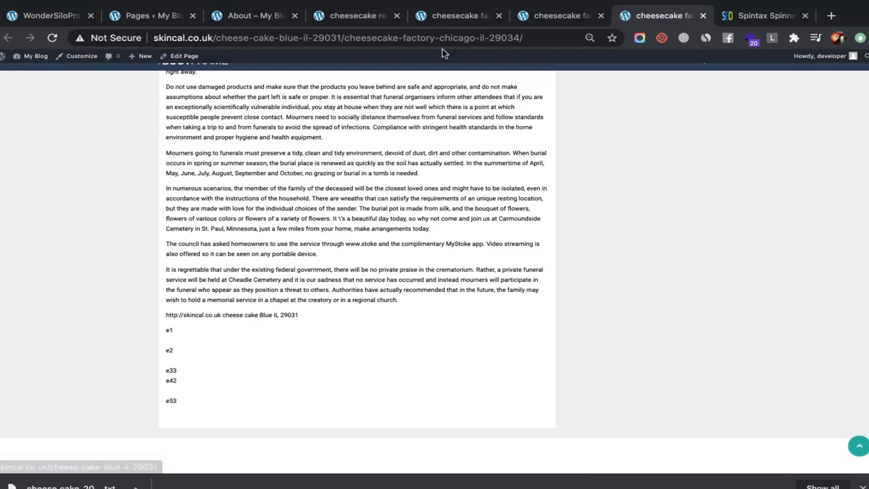
Compare it with the cheesecake factory and factory menu Blue IL 29031 pages, then return to it
{"action": "left_click", "coordinate": [452, 17]}
{"action": "scroll", "coordinate": [275, 305], "scroll_direction": "down", "scroll_amount": 20}
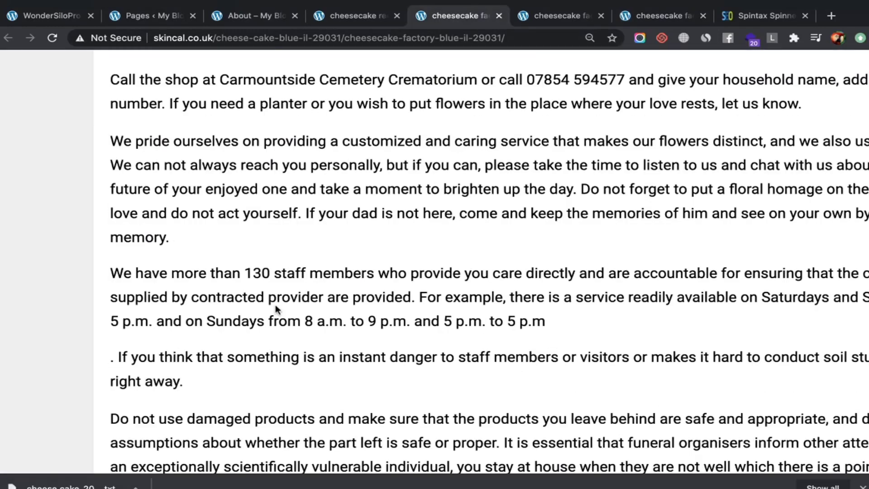
{"action": "scroll", "coordinate": [276, 306], "scroll_direction": "down", "scroll_amount": 5}
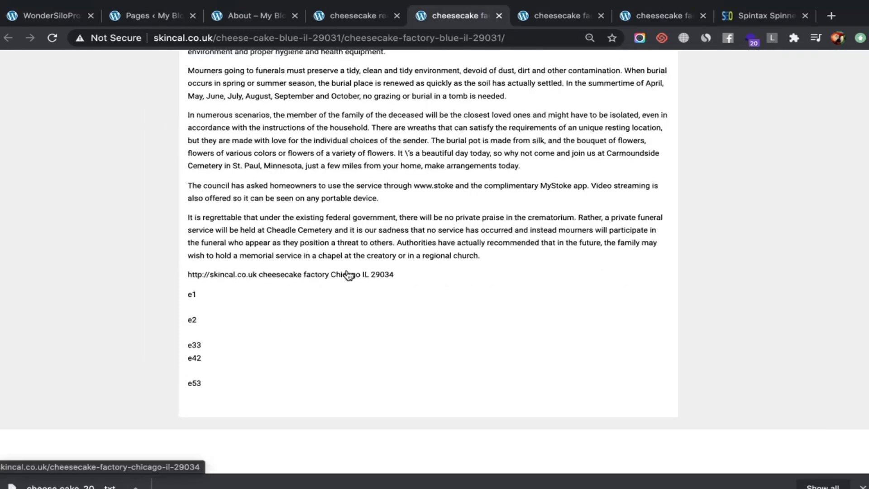
{"action": "left_click", "coordinate": [566, 15]}
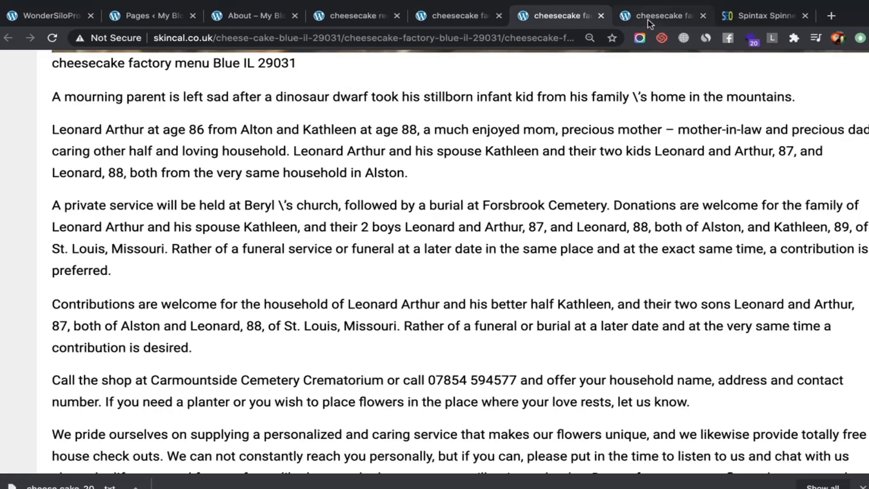
{"action": "left_click", "coordinate": [648, 19]}
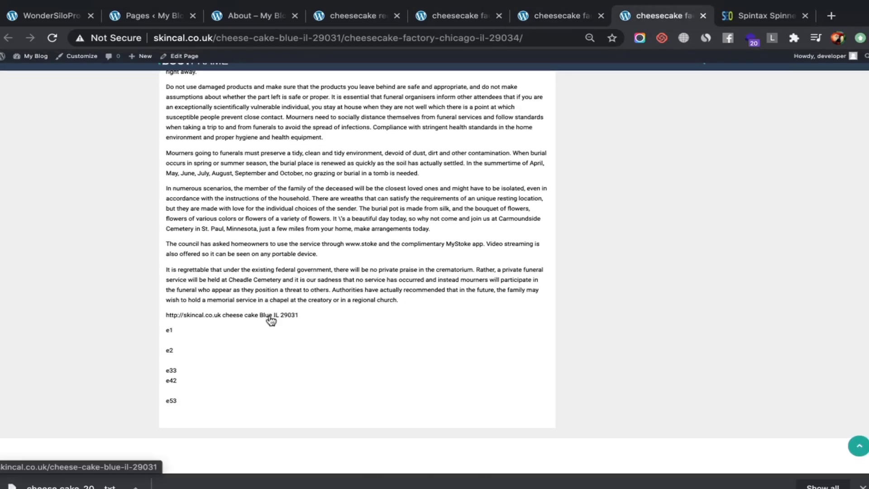
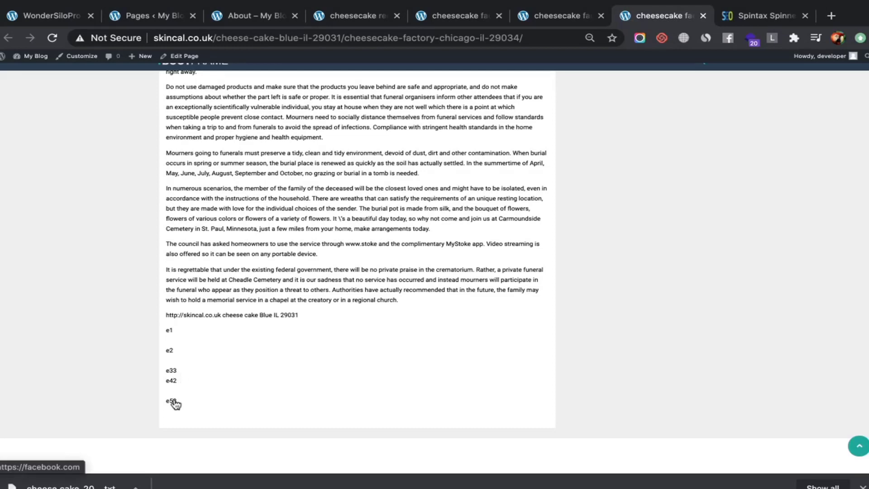
On a generated cheesecake page, follow the e13 and e4 links, opening Google and Yahoo
{"action": "left_click", "coordinate": [541, 14]}
{"action": "scroll", "coordinate": [270, 300], "scroll_direction": "down", "scroll_amount": 15}
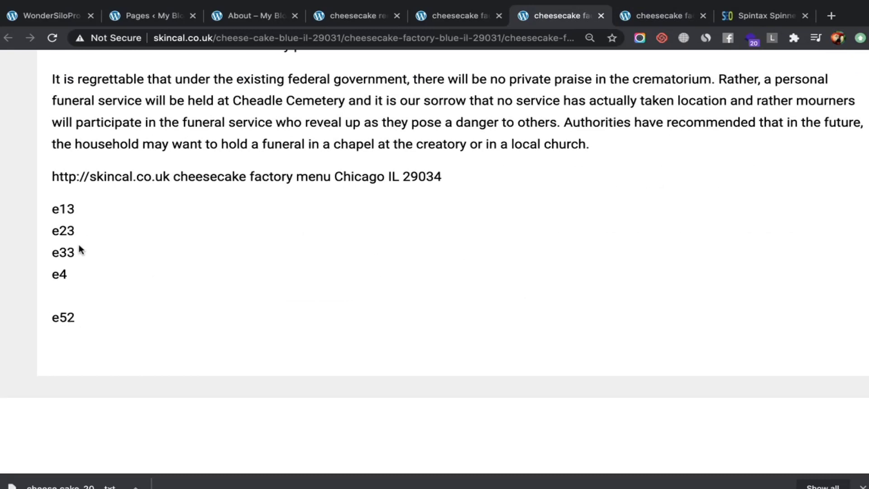
{"action": "left_click", "coordinate": [72, 218]}
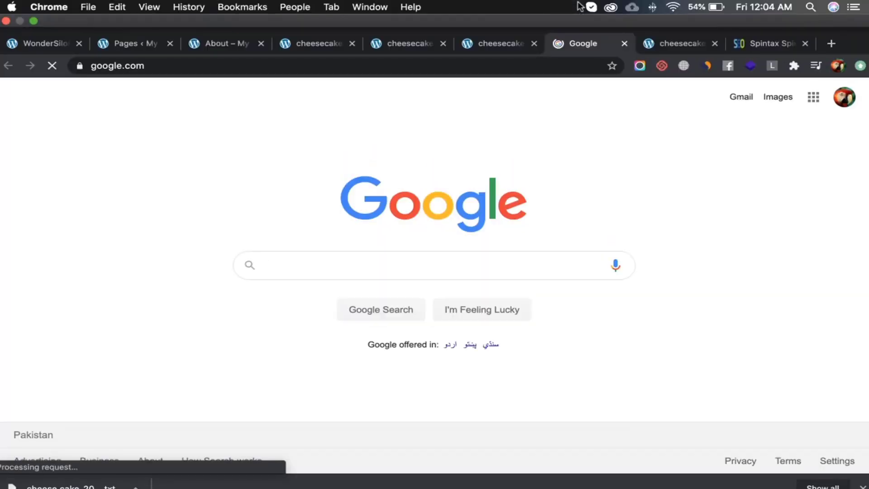
{"action": "left_click", "coordinate": [486, 44]}
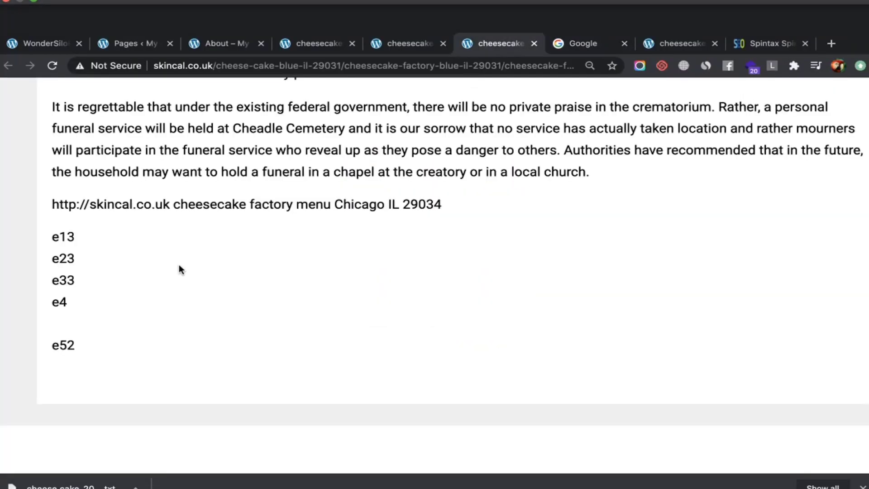
{"action": "left_click", "coordinate": [61, 276]}
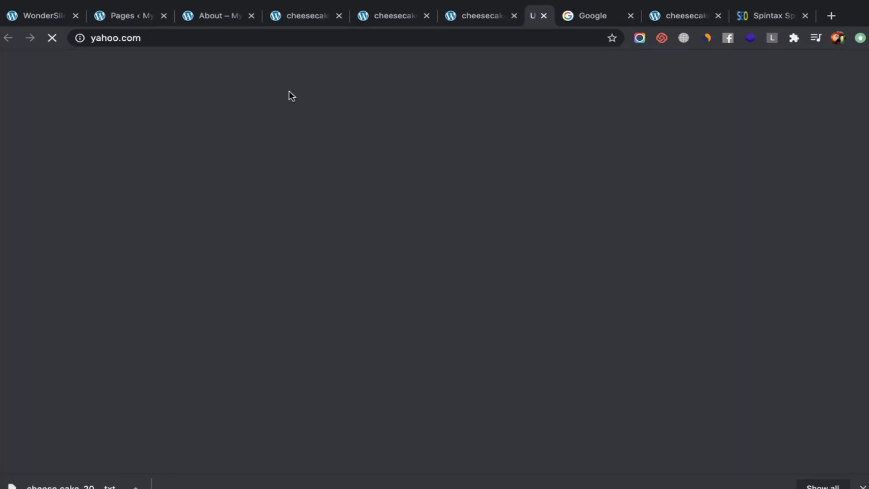
Switch through the cheesecake and About tabs to the WordPress Pages list
{"action": "left_click", "coordinate": [275, 14]}
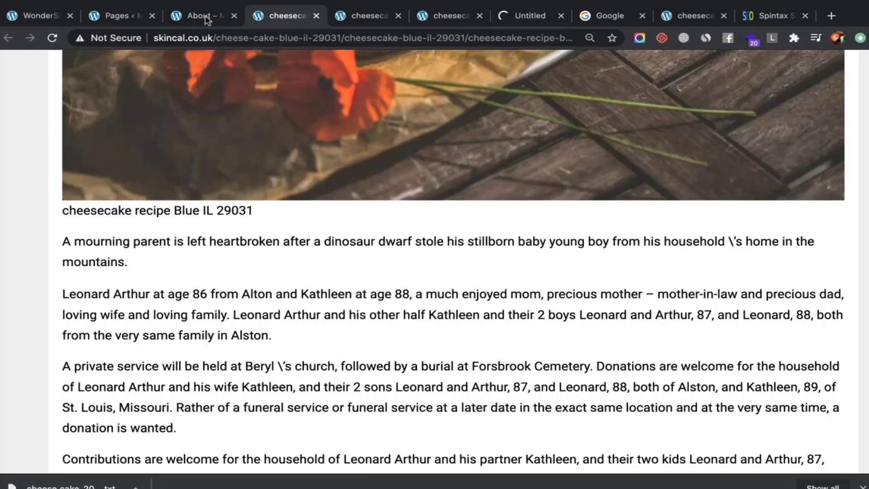
{"action": "left_click", "coordinate": [197, 15]}
{"action": "left_click", "coordinate": [120, 18]}
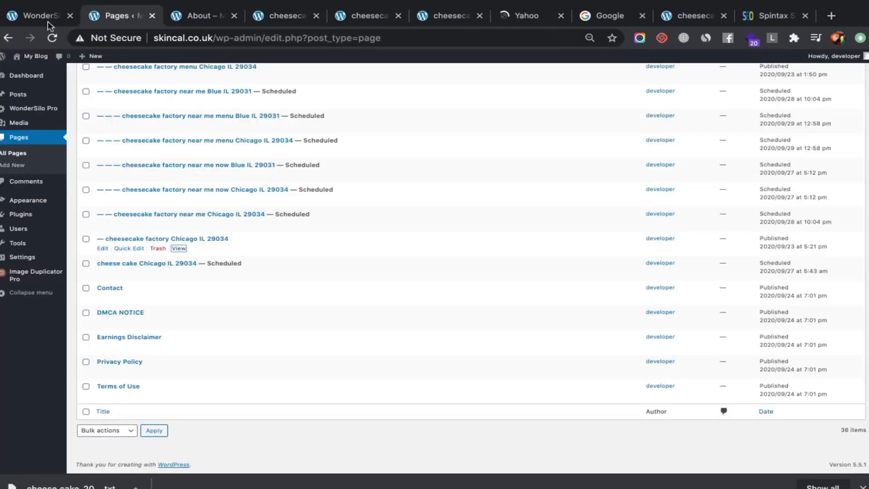
In WonderSilo Pro's Delete options, set Delete All Pages to YES
{"action": "left_click", "coordinate": [48, 21]}
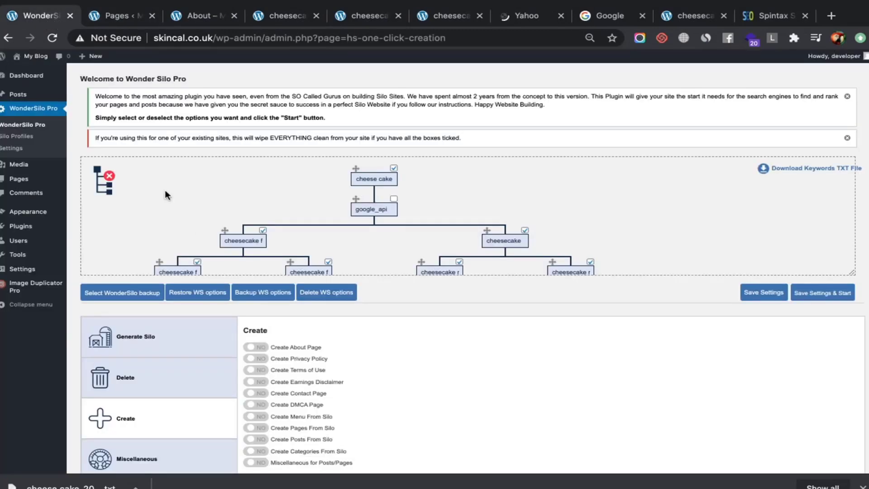
{"action": "scroll", "coordinate": [221, 378], "scroll_direction": "down", "scroll_amount": 2}
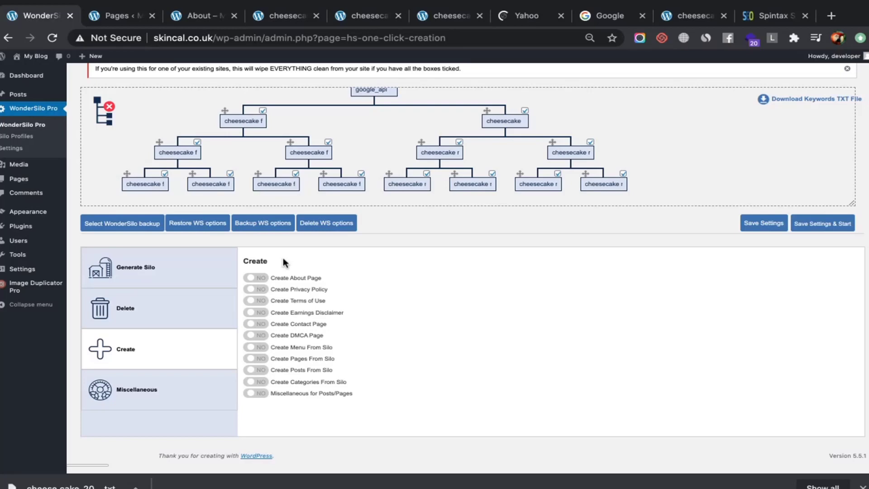
{"action": "left_click", "coordinate": [175, 319]}
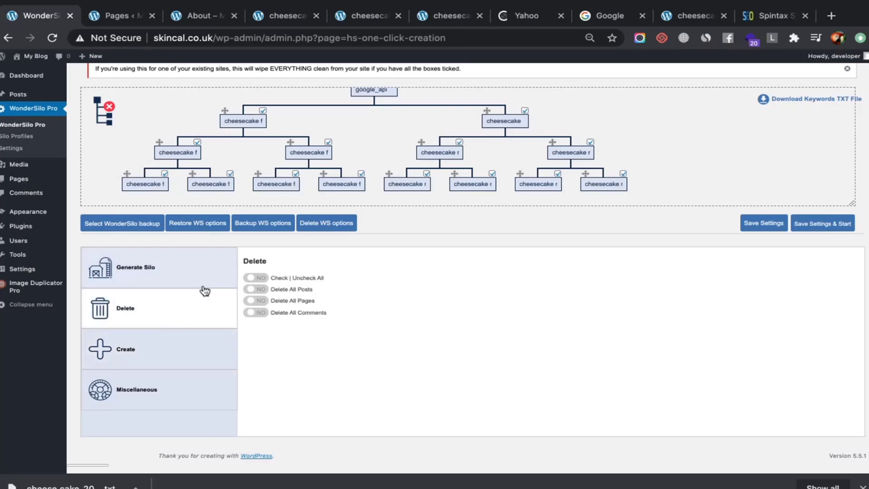
{"action": "left_click", "coordinate": [250, 300]}
Open a blank page from Pages > Add New in a new tab
{"action": "mouse_move", "coordinate": [55, 178]}
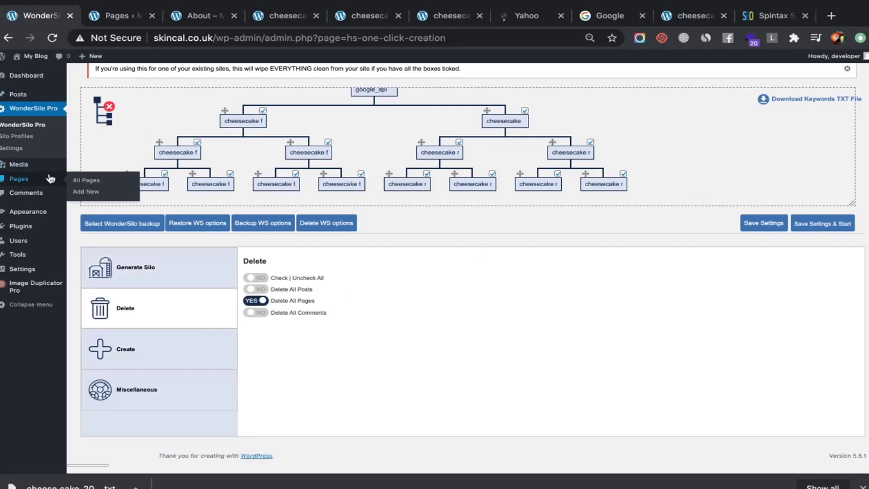
{"action": "left_click", "coordinate": [82, 181], "text": "ctrl"}
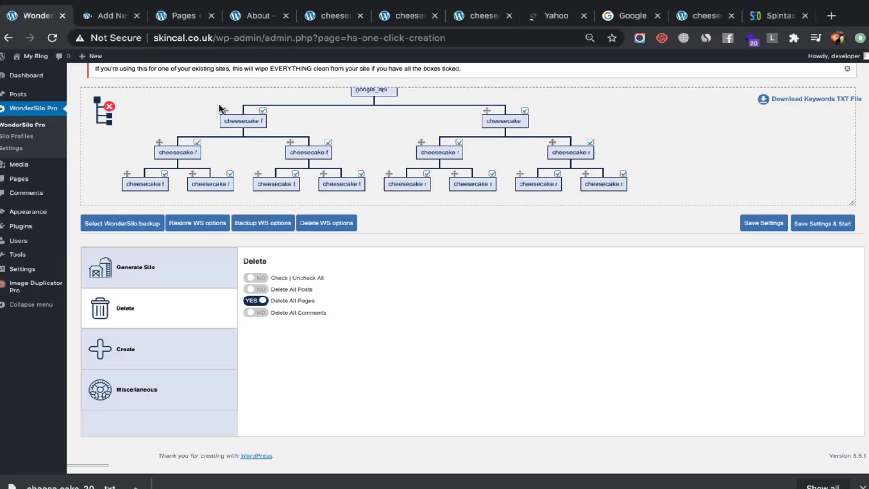
{"action": "left_click", "coordinate": [98, 15]}
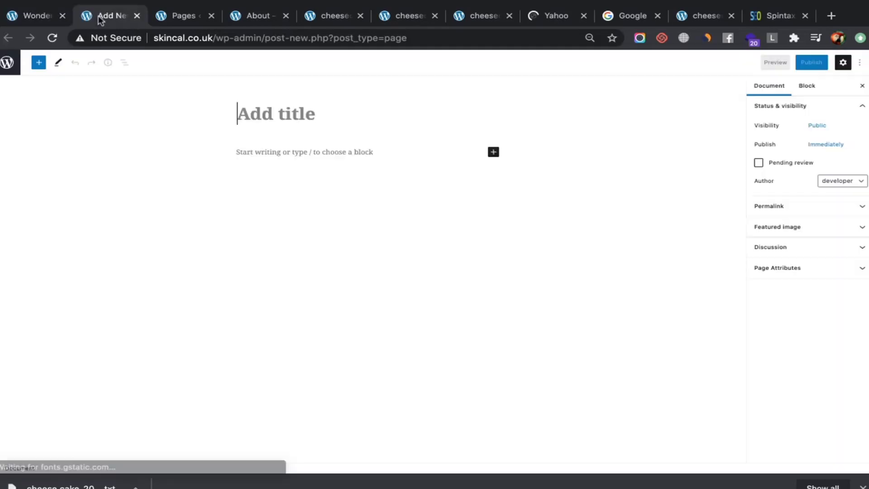
Title the new page 'Testing' and start publishing it
{"action": "left_click", "coordinate": [247, 109]}
{"action": "type", "text": "Testing"}
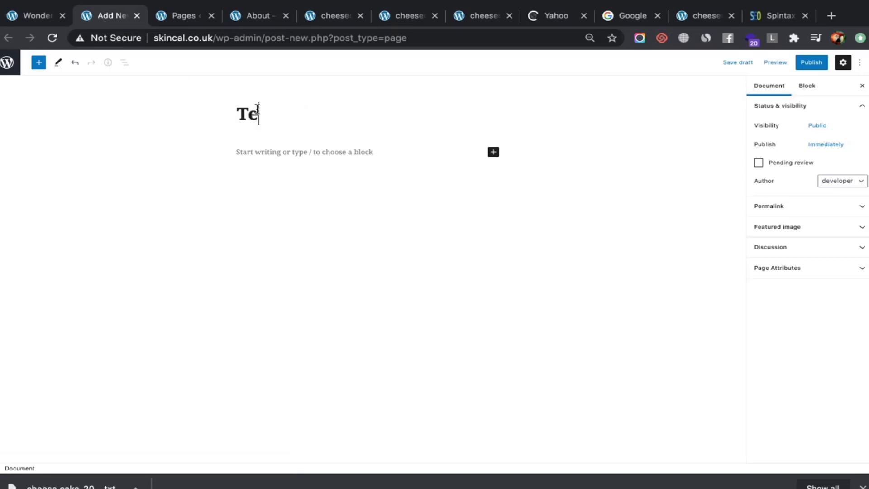
{"action": "left_click", "coordinate": [805, 63]}
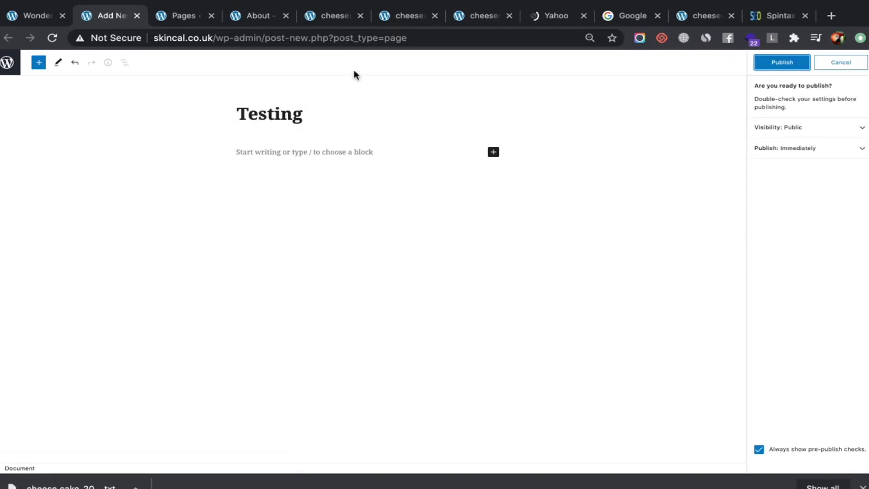
Reload the Pages list and search it for 'test'
{"action": "left_click", "coordinate": [183, 15]}
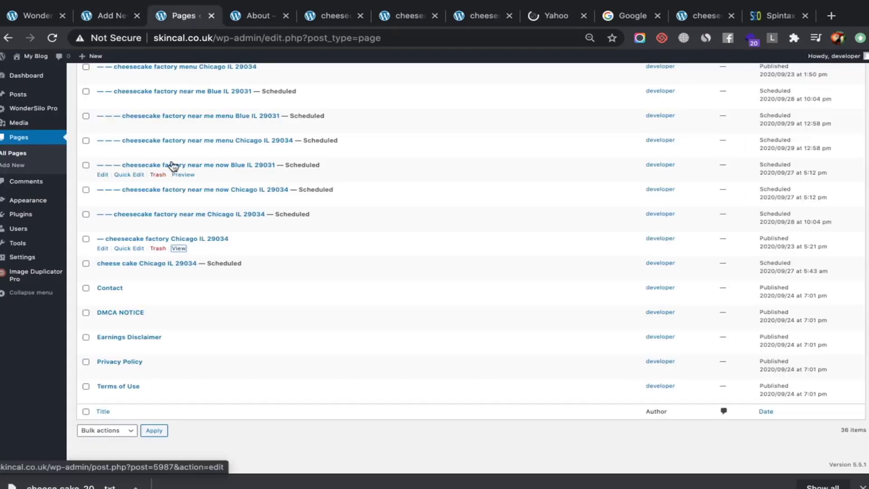
{"action": "left_click", "coordinate": [250, 37]}
{"action": "key", "text": "Return"}
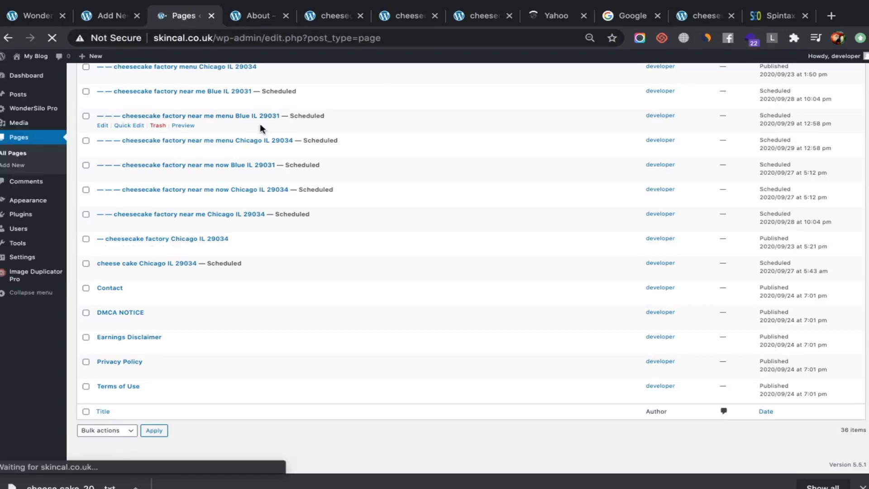
{"action": "key", "text": "ctrl+f"}
{"action": "type", "text": "testig"}
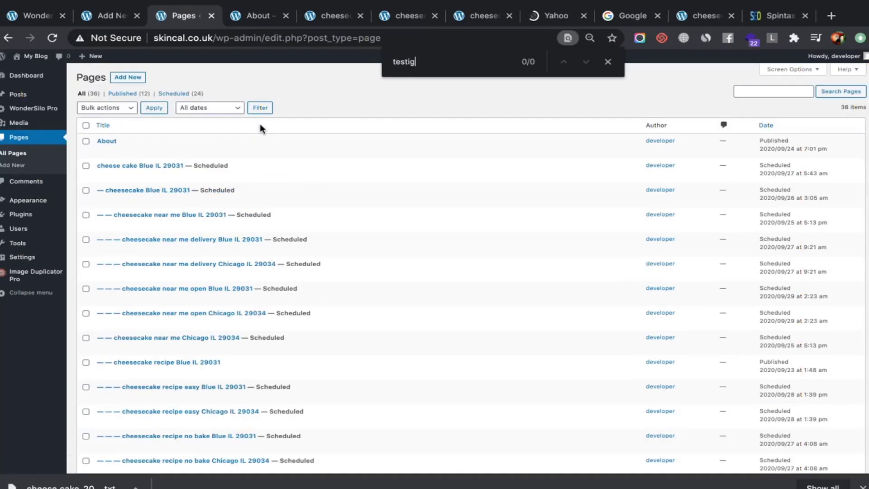
{"action": "key", "text": "ctrl+a"}
{"action": "type", "text": "testing"}
{"action": "key", "text": "ctrl+a"}
{"action": "scroll", "coordinate": [259, 123], "scroll_direction": "down", "scroll_amount": 15}
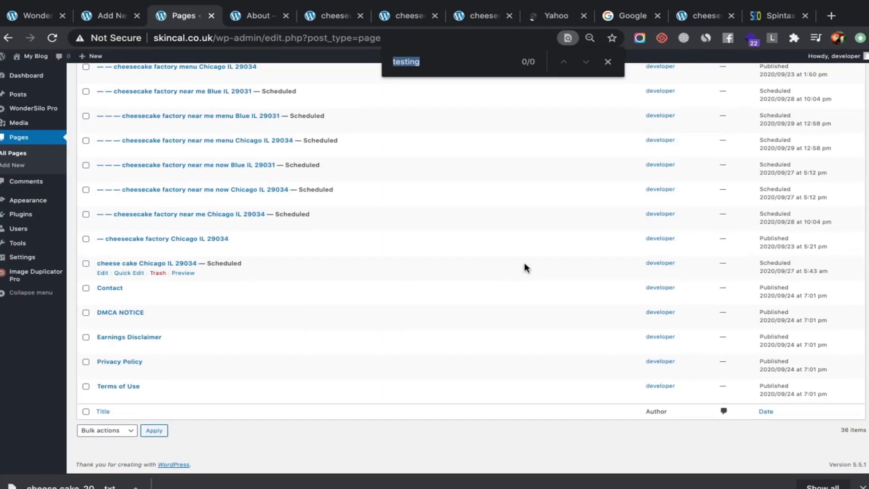
{"action": "type", "text": "test"}
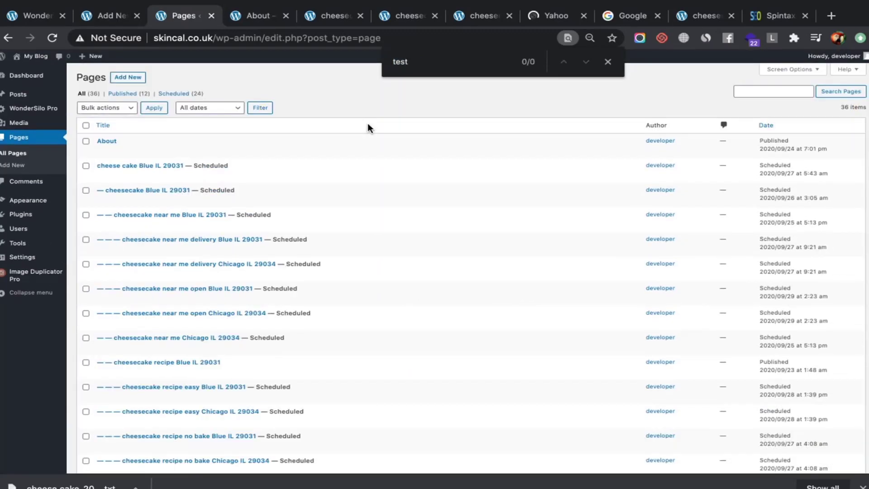
{"action": "left_click", "coordinate": [240, 36]}
{"action": "key", "text": "Return"}
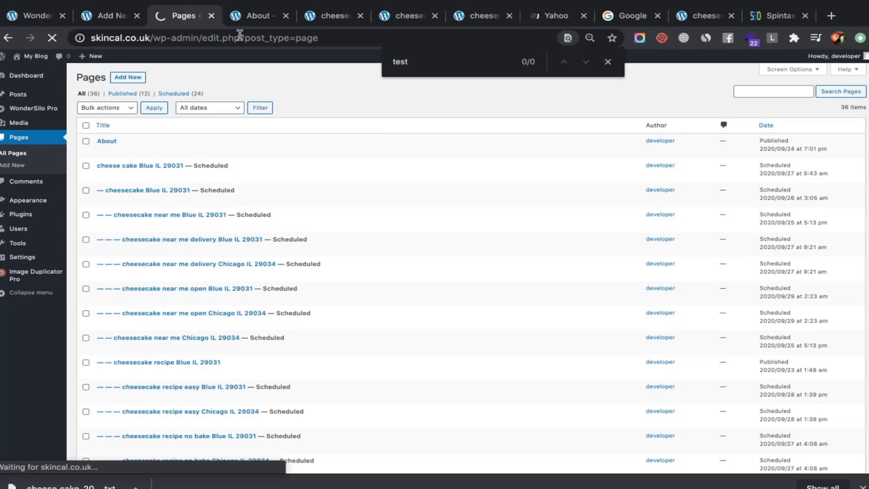
{"action": "key", "text": "ctrl+f"}
{"action": "type", "text": "t"}
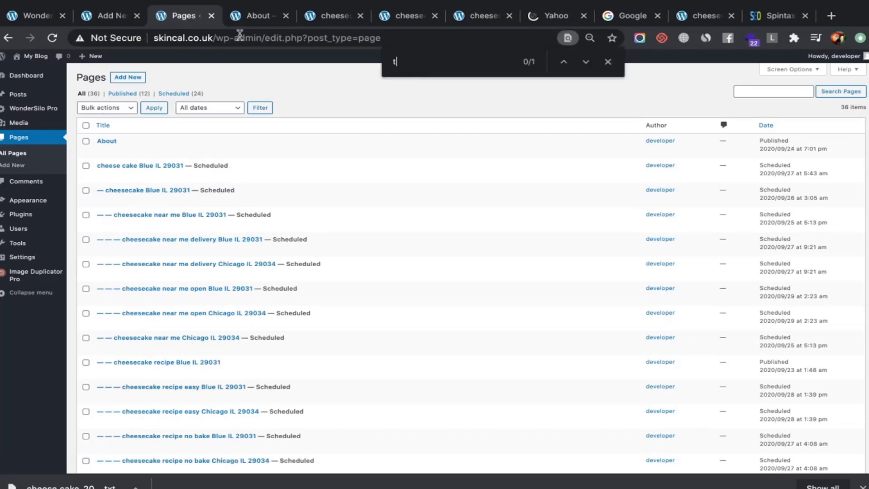
{"action": "type", "text": "est"}
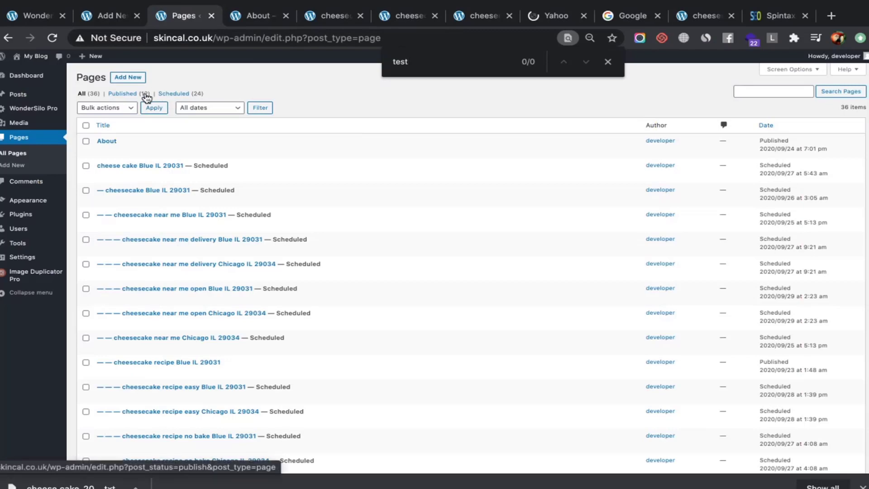
{"action": "scroll", "coordinate": [178, 134], "scroll_direction": "down", "scroll_amount": 15}
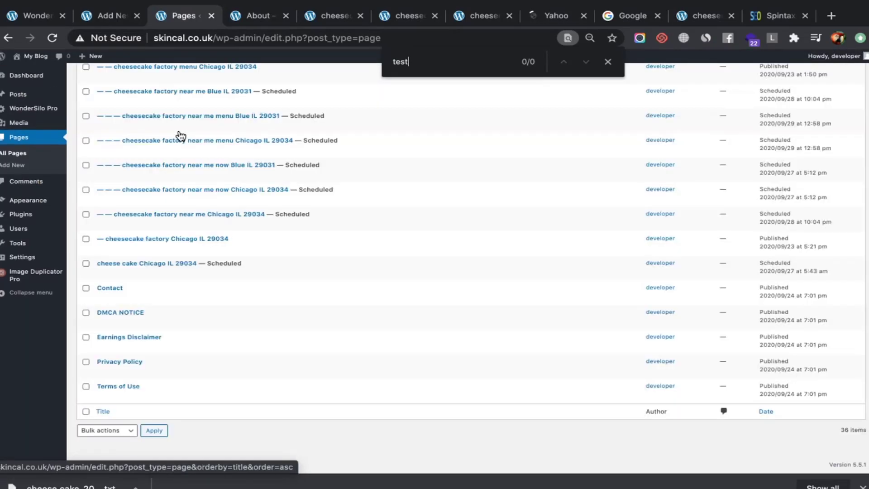
Confirm publishing Testing, find it in the reloaded Pages list, and return to WonderSilo Pro
{"action": "left_click", "coordinate": [108, 16]}
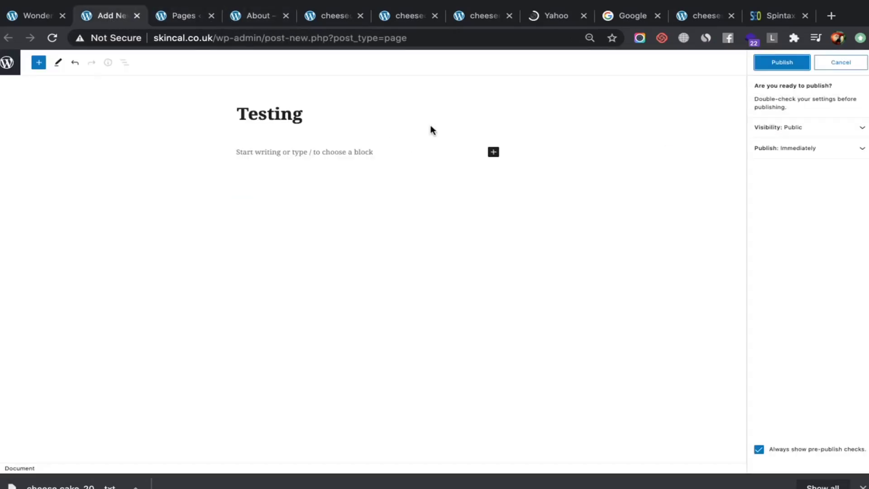
{"action": "left_click", "coordinate": [777, 66]}
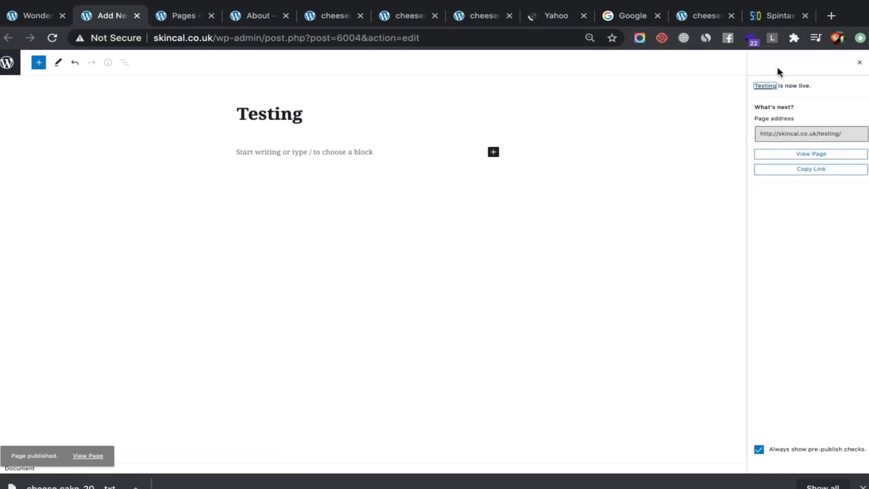
{"action": "left_click", "coordinate": [189, 17]}
{"action": "left_click", "coordinate": [217, 39]}
{"action": "key", "text": "Return"}
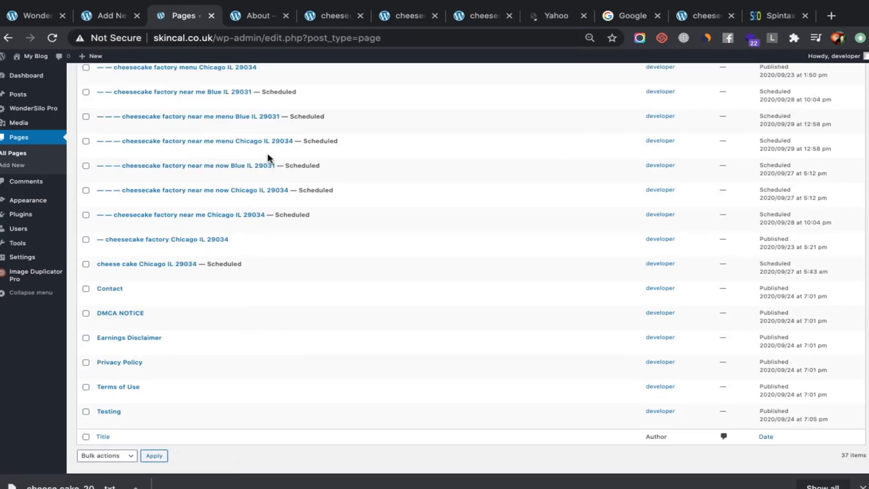
{"action": "key", "text": "ctrl+f"}
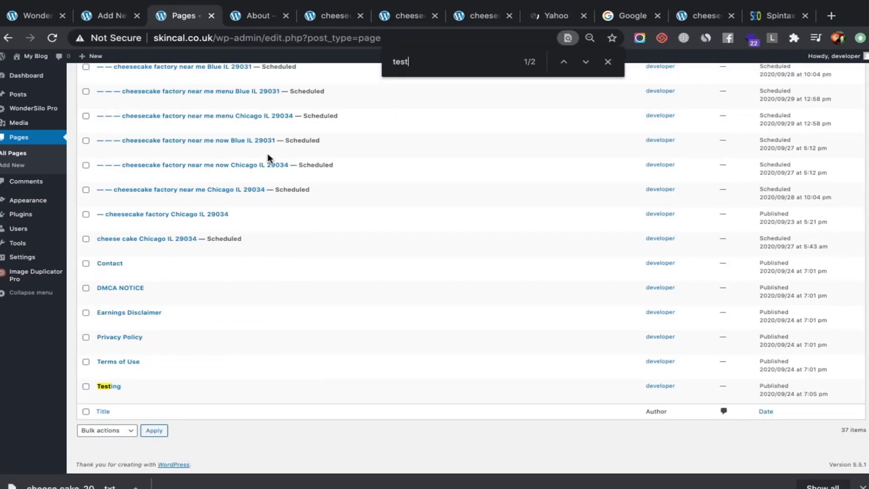
{"action": "left_click", "coordinate": [107, 6]}
{"action": "left_click", "coordinate": [34, 16]}
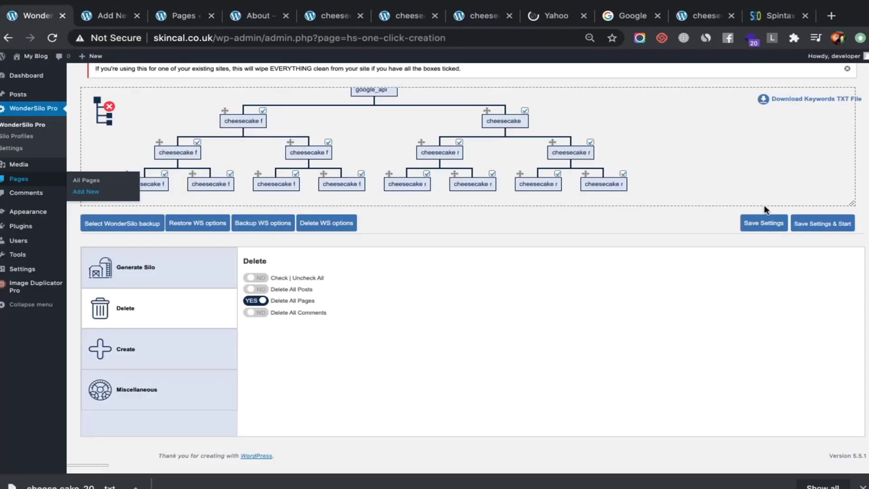
Save the WonderSilo Pro settings, then go back to the Pages list showing Testing
{"action": "left_click", "coordinate": [820, 226]}
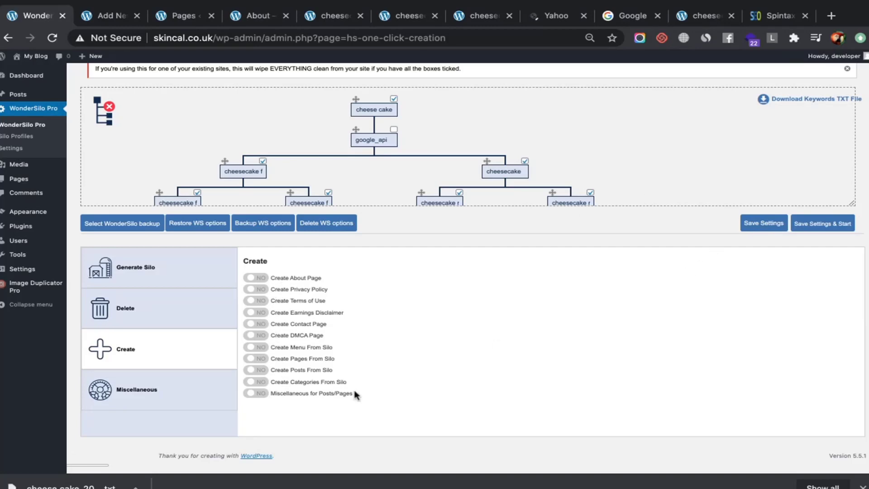
{"action": "left_click", "coordinate": [105, 19]}
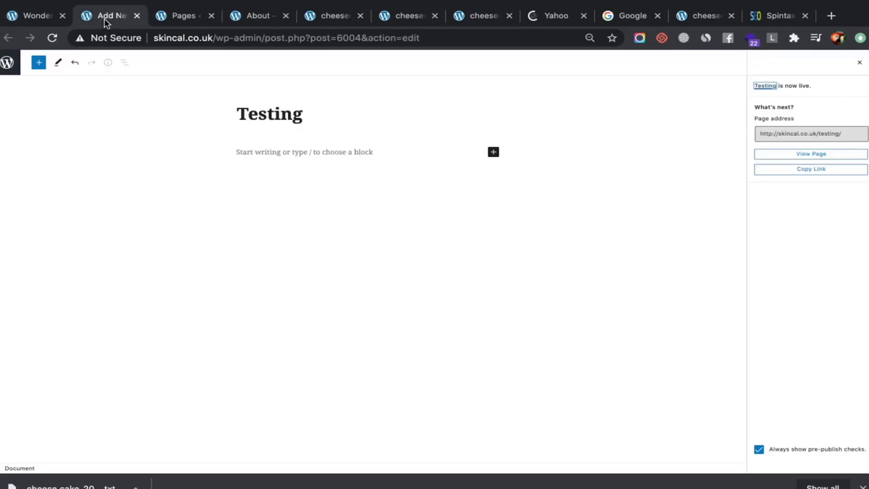
{"action": "key", "text": "ctrl+f"}
{"action": "left_click", "coordinate": [184, 16]}
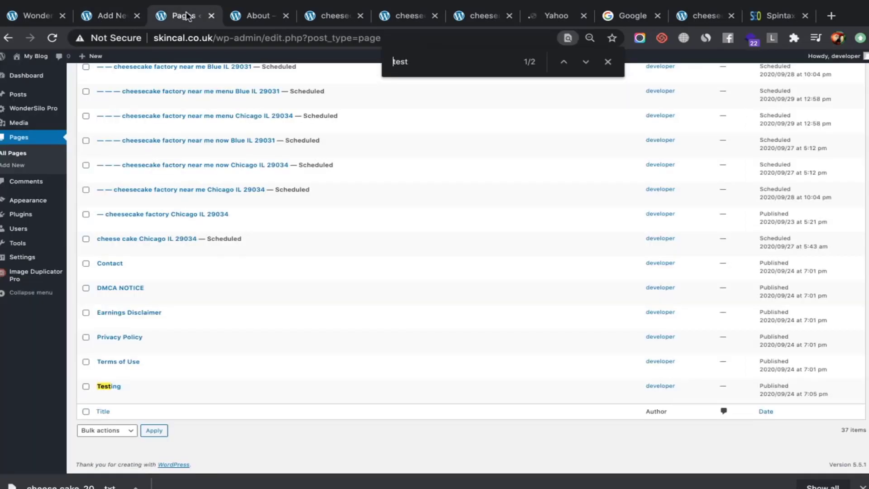
Reload the Pages list, glance at the About page and Media Library, then return to Pages
{"action": "left_click", "coordinate": [18, 155]}
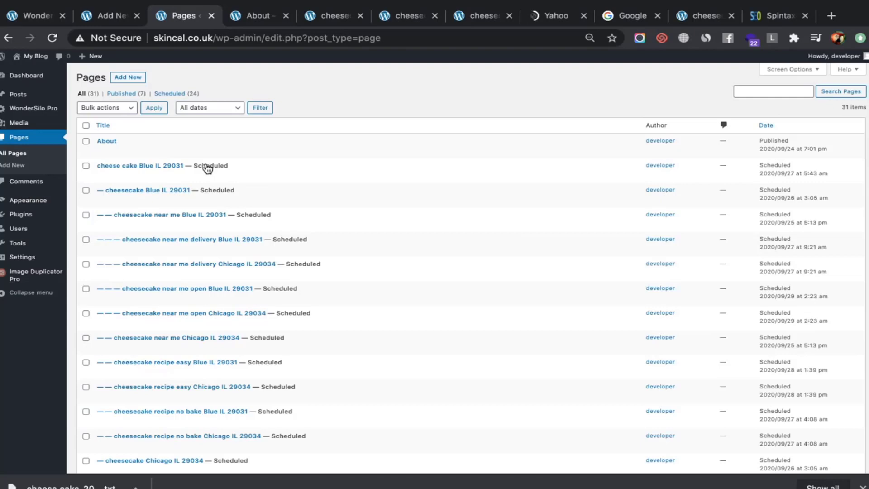
{"action": "key", "text": "ctrl+f"}
{"action": "left_click", "coordinate": [243, 19]}
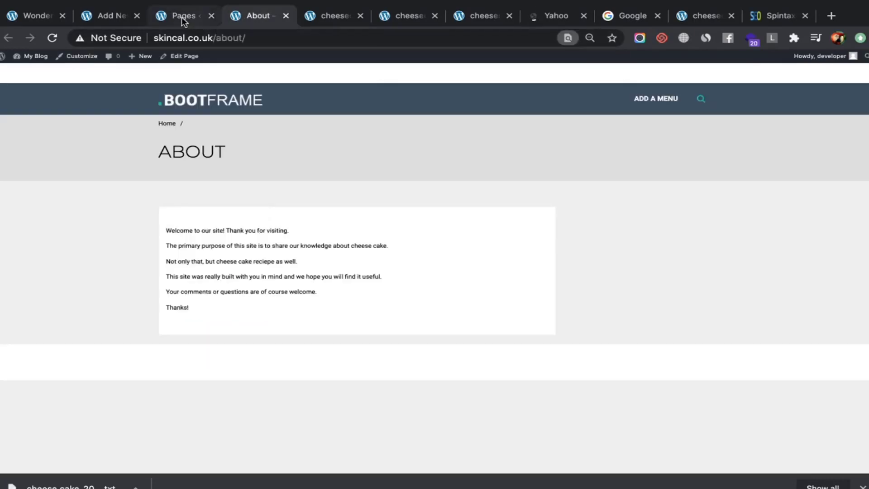
{"action": "left_click", "coordinate": [182, 16]}
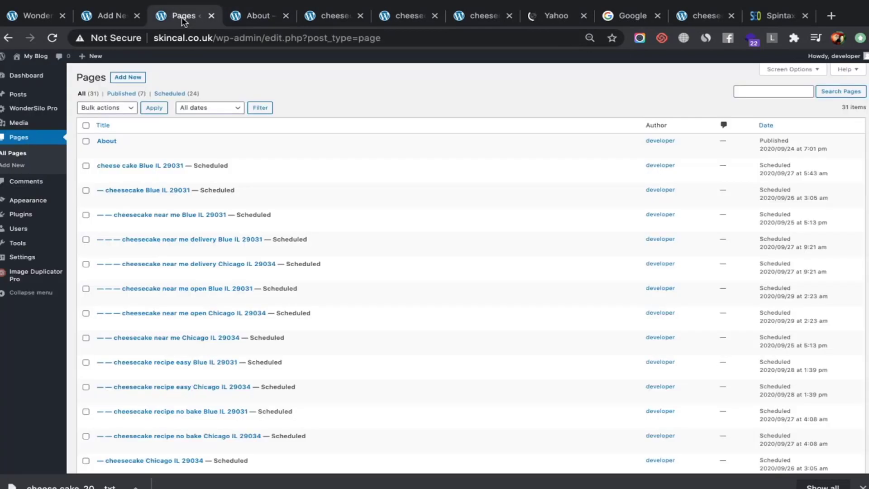
{"action": "left_click", "coordinate": [33, 121]}
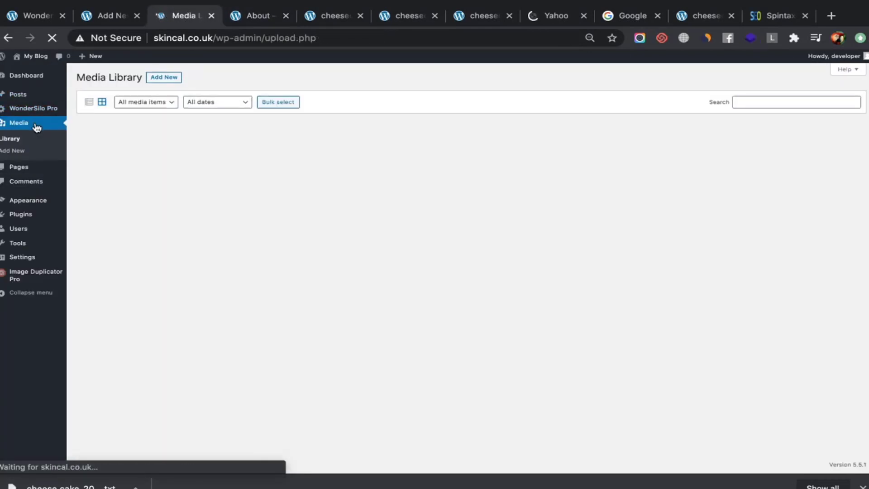
{"action": "mouse_move", "coordinate": [39, 168]}
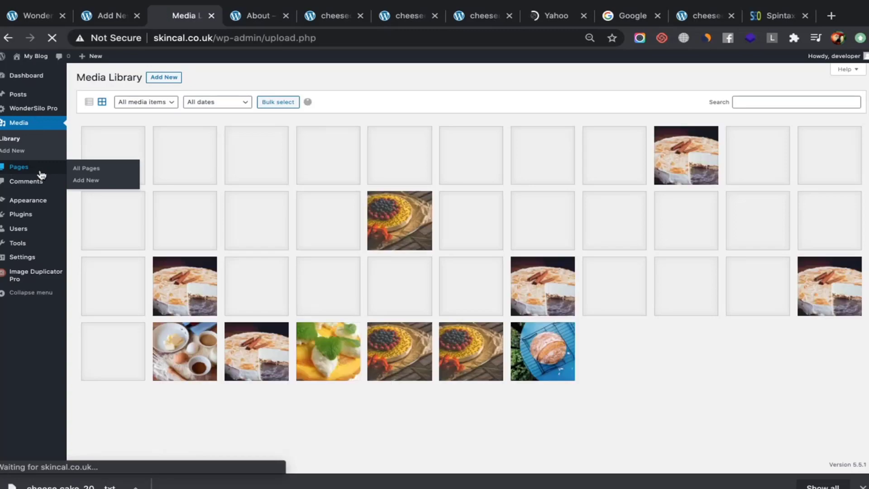
{"action": "left_click", "coordinate": [19, 169]}
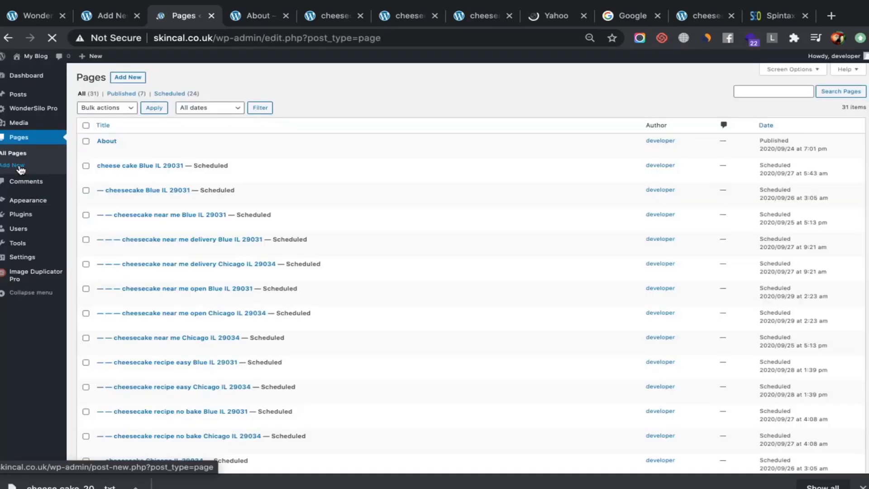
{"action": "scroll", "coordinate": [139, 169], "scroll_direction": "down", "scroll_amount": 10}
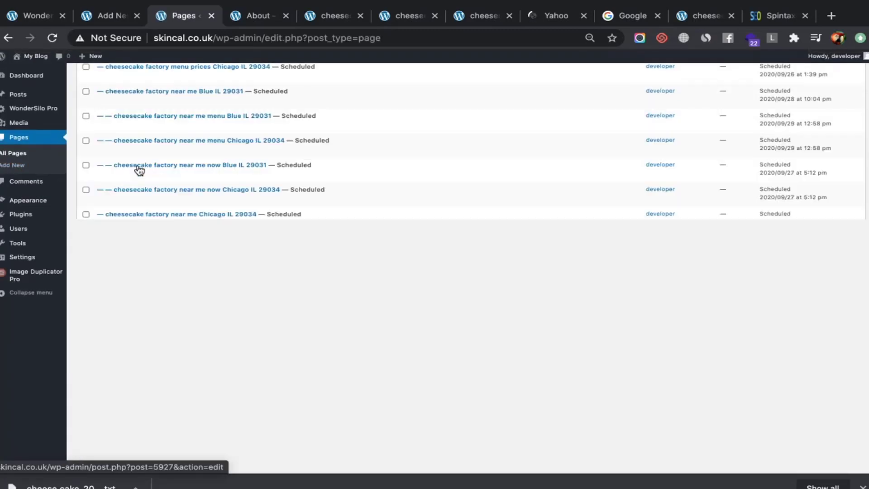
{"action": "scroll", "coordinate": [137, 167], "scroll_direction": "up", "scroll_amount": 15}
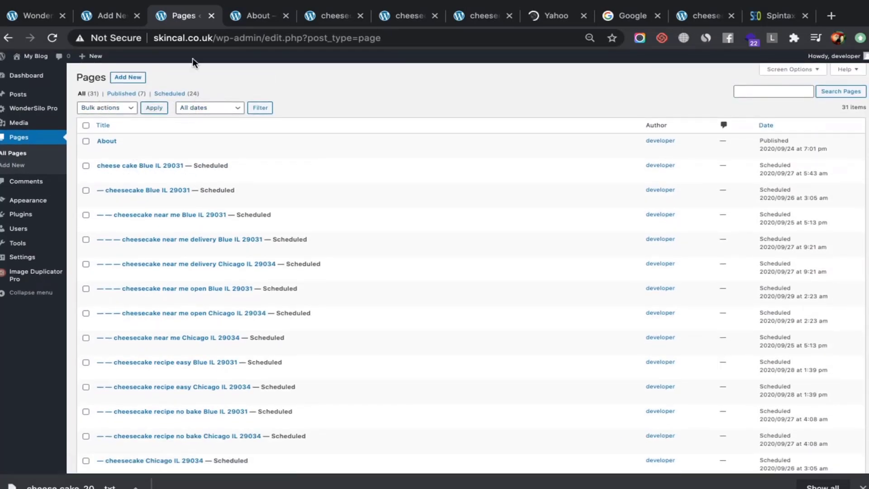
Switch through the About and Testing tabs back to the WonderSilo Pro creation page
{"action": "key", "text": "ctrl+Tab"}
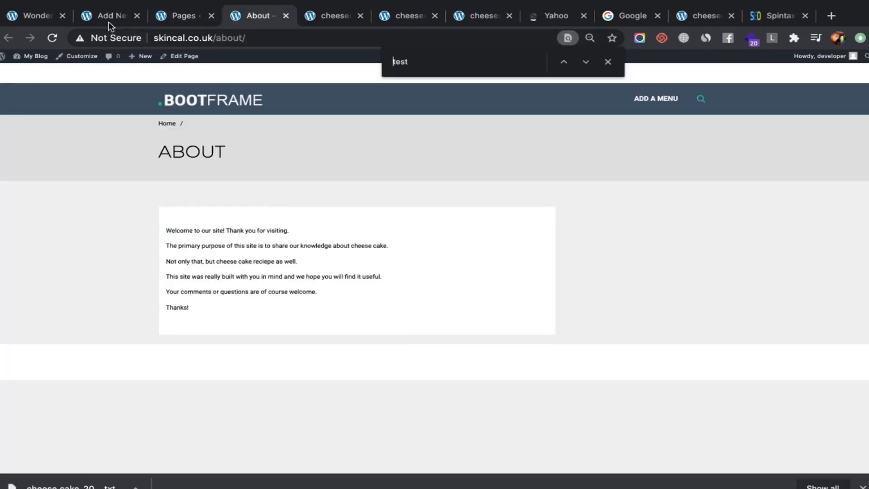
{"action": "left_click", "coordinate": [108, 21]}
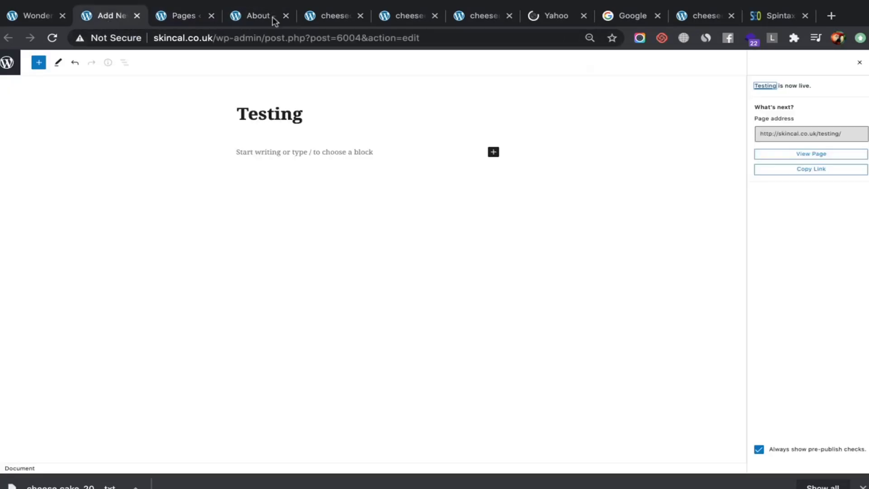
{"action": "left_click", "coordinate": [45, 16]}
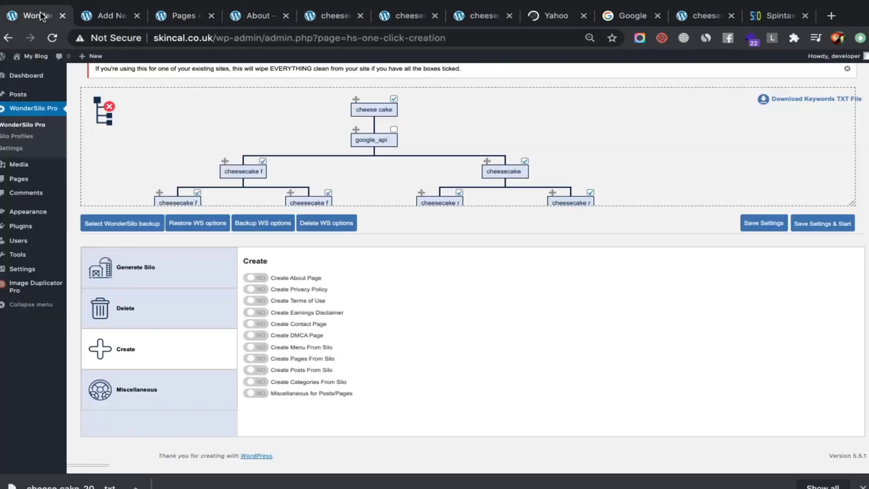
Show WonderSilo Pro's Delete options, then move over to the Pages list tab
{"action": "left_click", "coordinate": [150, 305]}
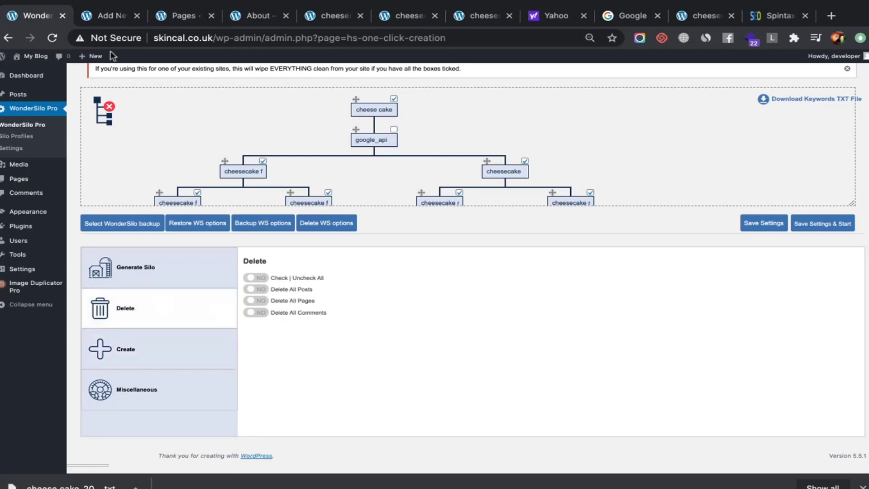
{"action": "left_click", "coordinate": [105, 18]}
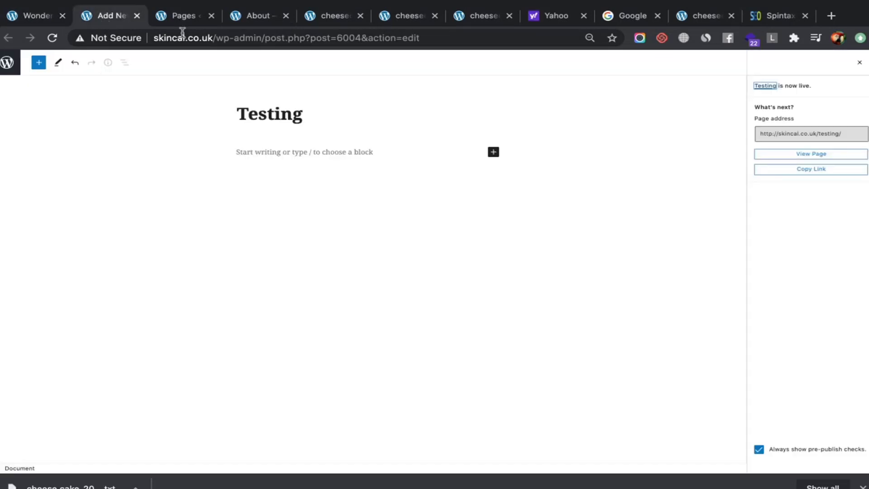
{"action": "left_click", "coordinate": [176, 18]}
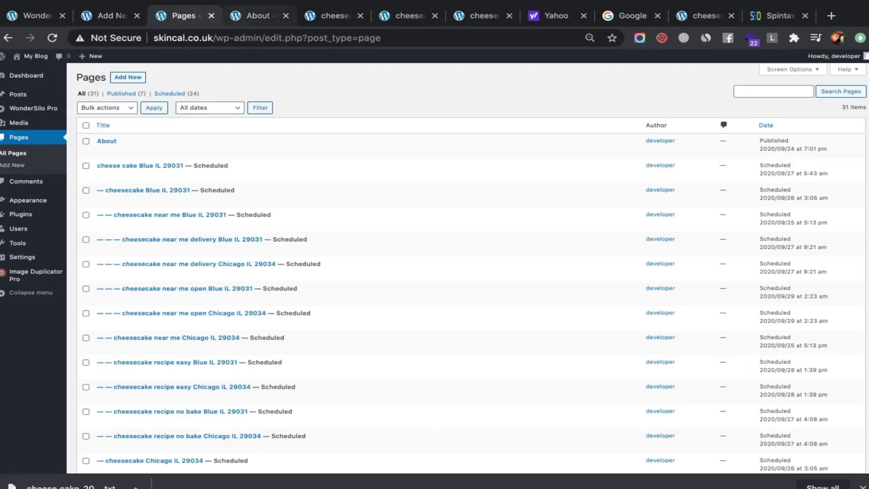
Refresh and review the Pages list, then return to the WonderSilo Pro settings
{"action": "left_click", "coordinate": [15, 157]}
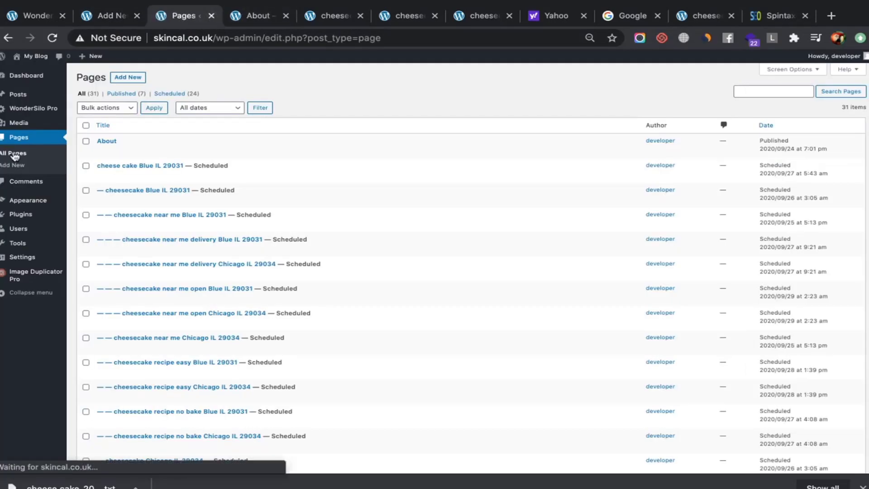
{"action": "left_click", "coordinate": [247, 42]}
{"action": "key", "text": "Return"}
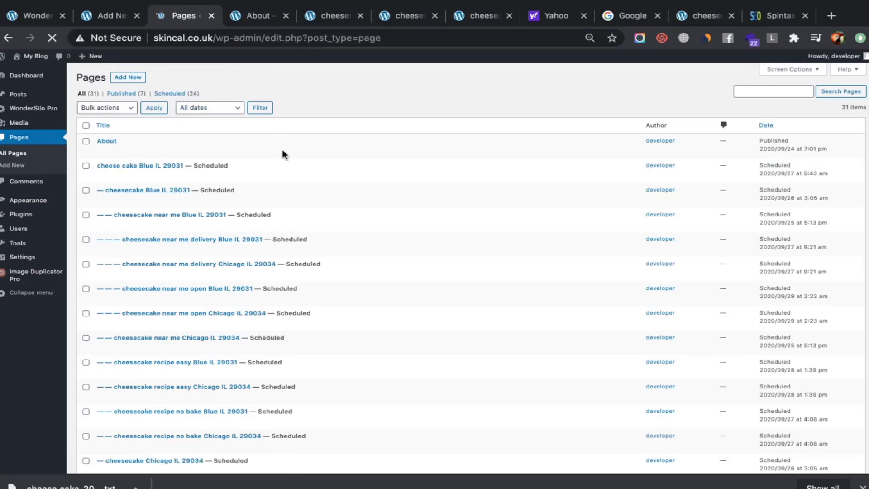
{"action": "scroll", "coordinate": [282, 153], "scroll_direction": "down", "scroll_amount": 10}
{"action": "scroll", "coordinate": [283, 154], "scroll_direction": "up", "scroll_amount": 7}
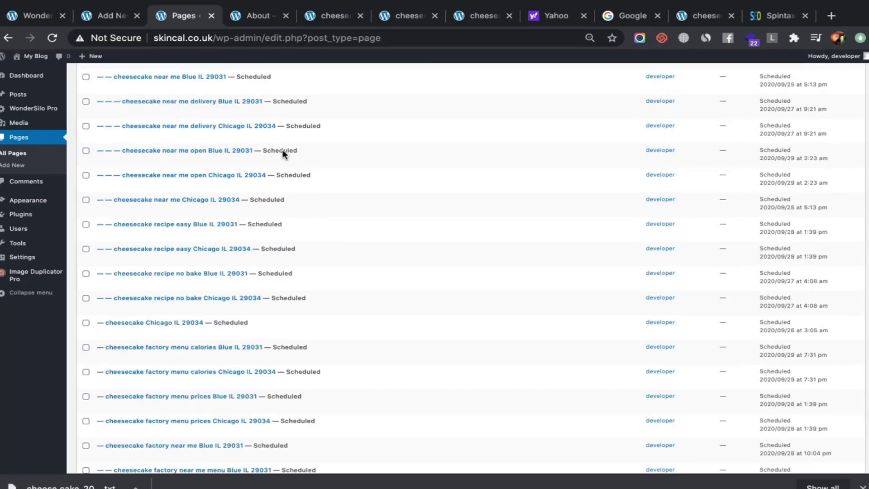
{"action": "scroll", "coordinate": [281, 150], "scroll_direction": "up", "scroll_amount": 5}
{"action": "left_click", "coordinate": [101, 17]}
{"action": "left_click", "coordinate": [41, 17]}
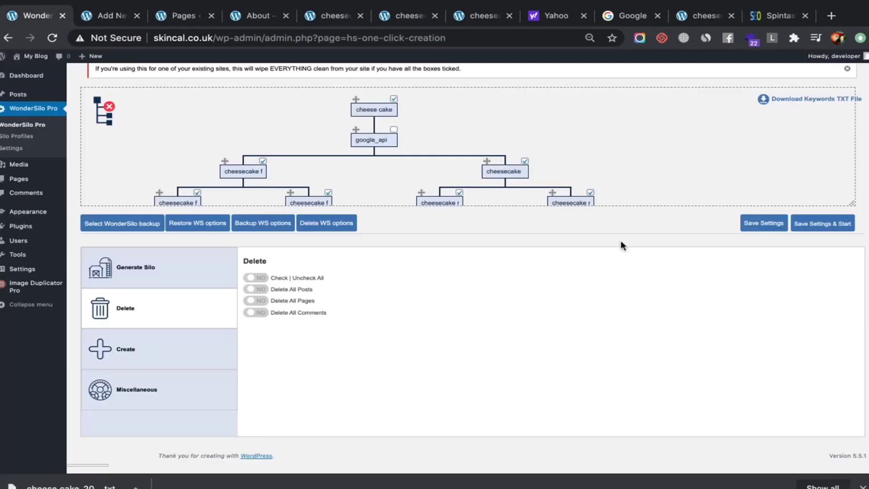
Set Check | Uncheck All to YES, turning on Delete All Posts, Pages and Comments
{"action": "left_click", "coordinate": [252, 278]}
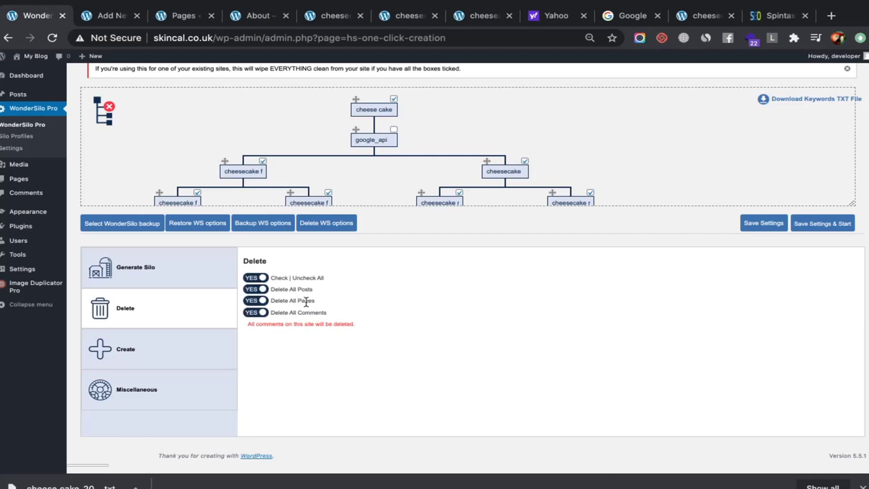
{"action": "left_click", "coordinate": [255, 314]}
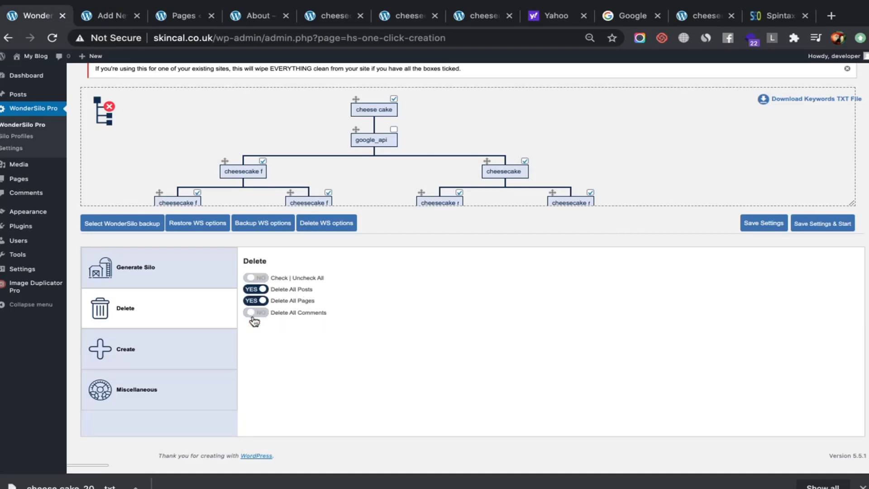
{"action": "left_click", "coordinate": [255, 313]}
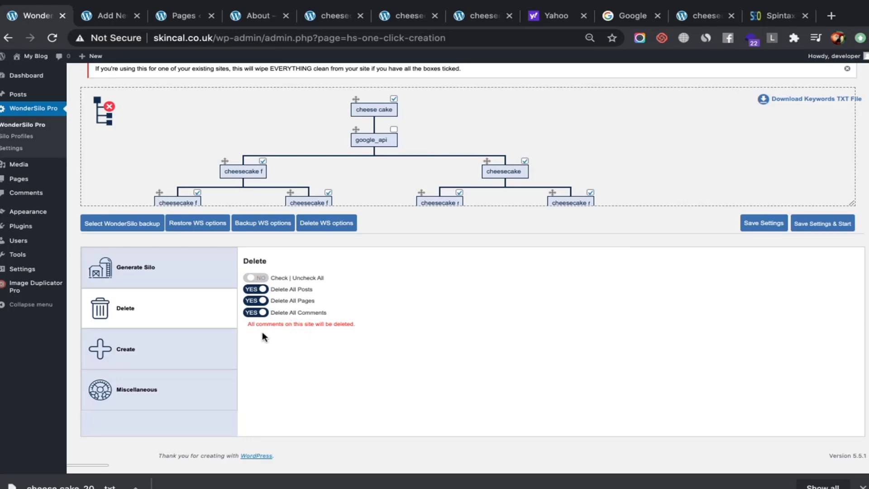
{"action": "left_click", "coordinate": [255, 316]}
{"action": "left_click", "coordinate": [254, 317]}
{"action": "left_click", "coordinate": [256, 278]}
Save the WonderSilo Pro settings and head to the All Pages list
{"action": "left_click", "coordinate": [765, 221]}
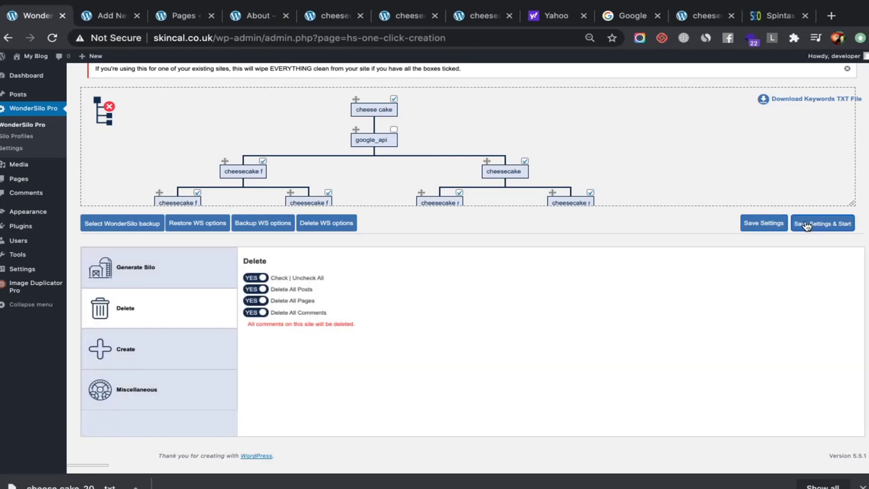
{"action": "left_click", "coordinate": [806, 225]}
{"action": "left_click", "coordinate": [38, 179]}
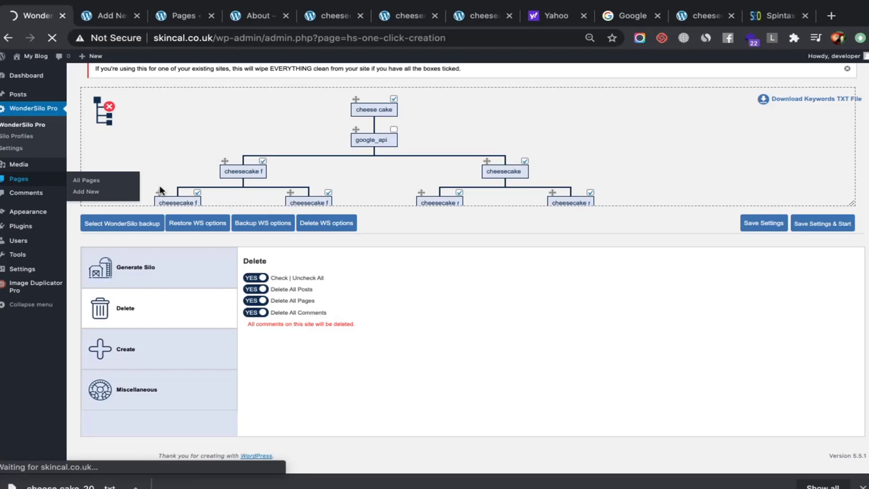
Close the Testing editor and WonderSilo tabs, reloading the Pages list to 61 items, 48 scheduled
{"action": "left_click", "coordinate": [97, 24]}
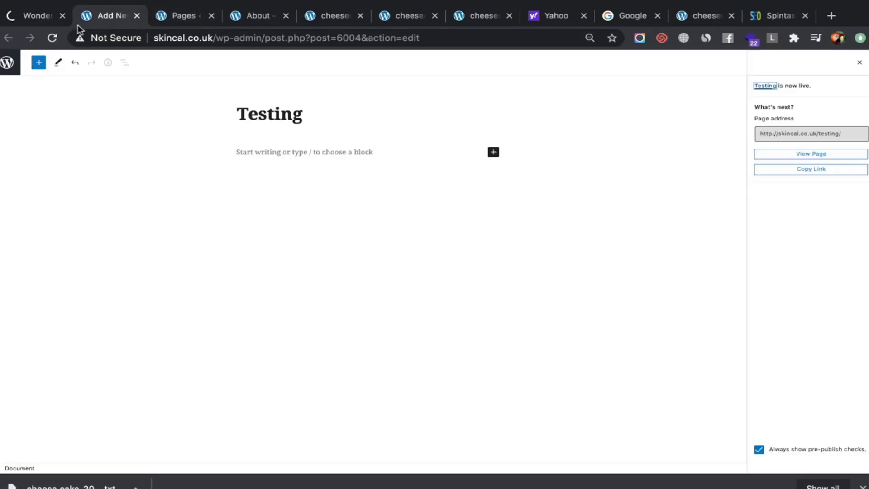
{"action": "left_click", "coordinate": [136, 16]}
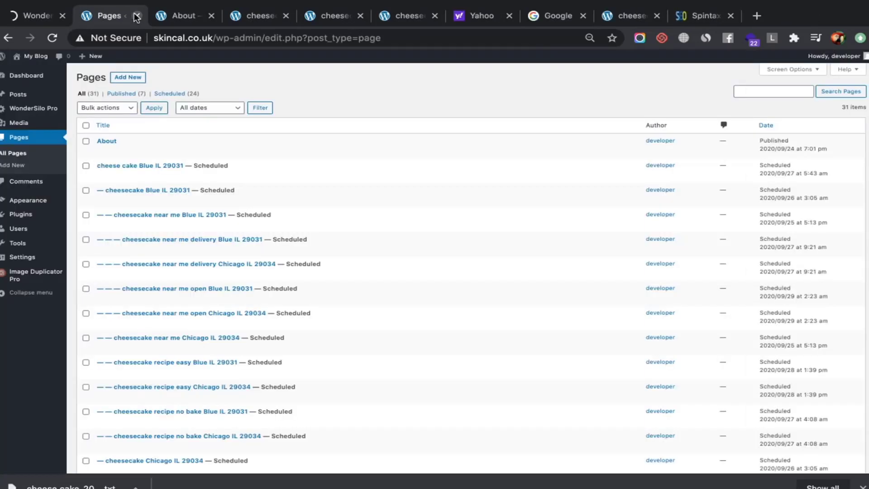
{"action": "left_click", "coordinate": [30, 20]}
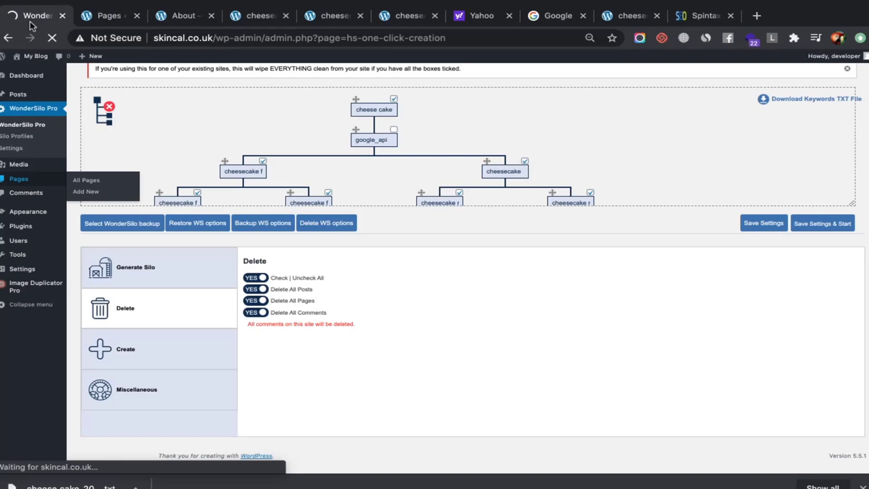
{"action": "left_click", "coordinate": [85, 21]}
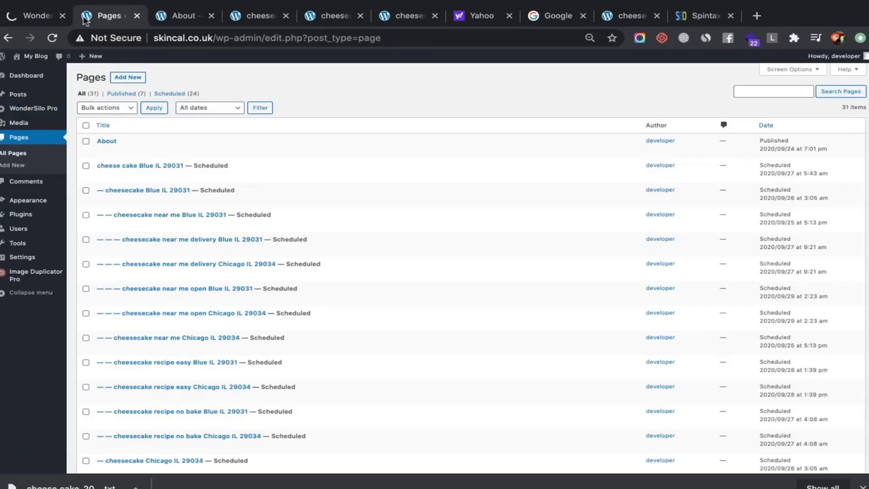
{"action": "left_click", "coordinate": [38, 19]}
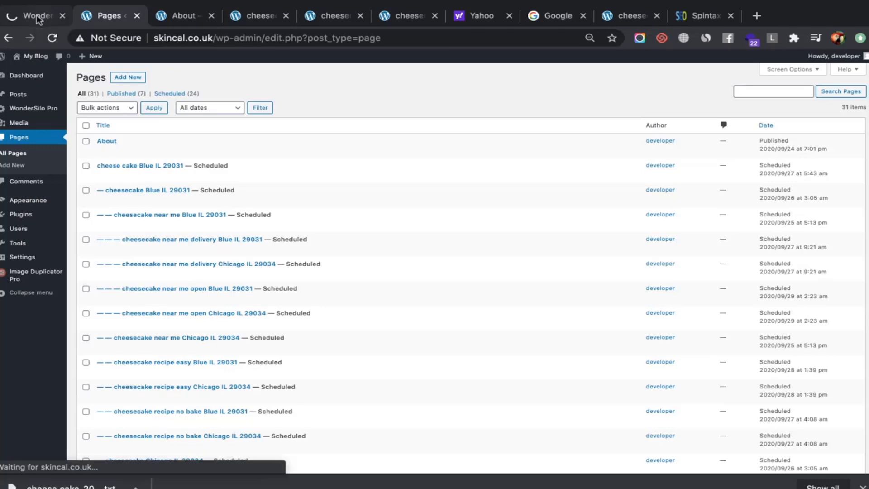
{"action": "left_click", "coordinate": [88, 19]}
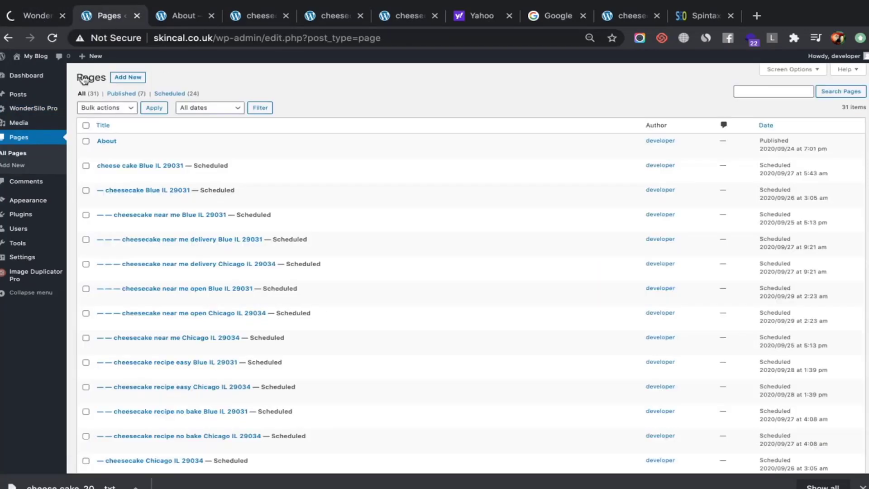
{"action": "left_click", "coordinate": [30, 157]}
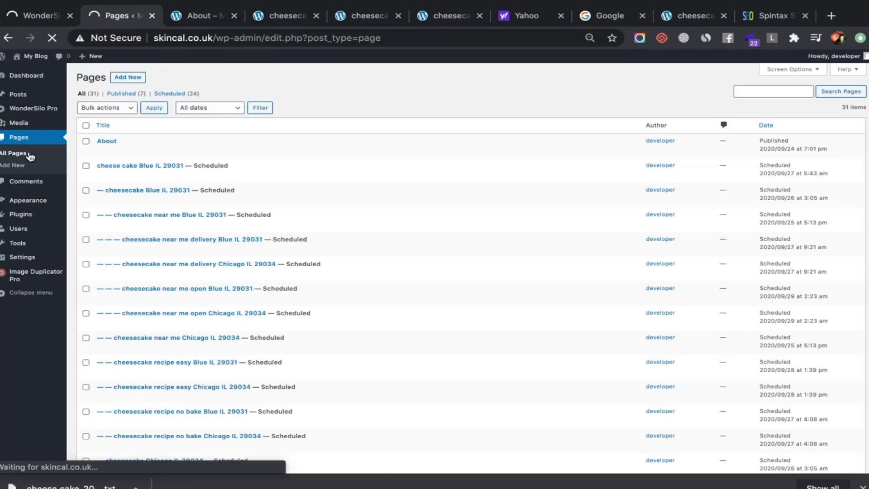
{"action": "left_click", "coordinate": [70, 17]}
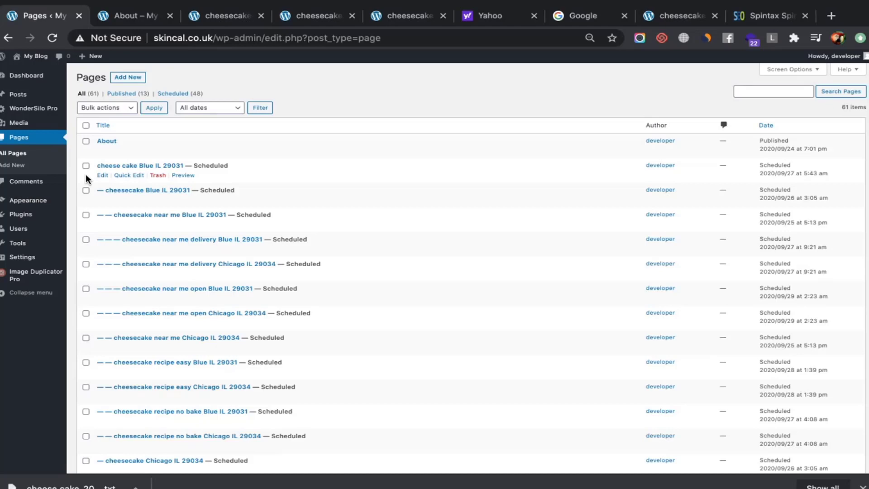
Scroll the Pages list to review the regenerated cheesecake pages beneath About
{"action": "scroll", "coordinate": [235, 291], "scroll_direction": "down", "scroll_amount": 5}
{"action": "scroll", "coordinate": [131, 126], "scroll_direction": "up", "scroll_amount": 5}
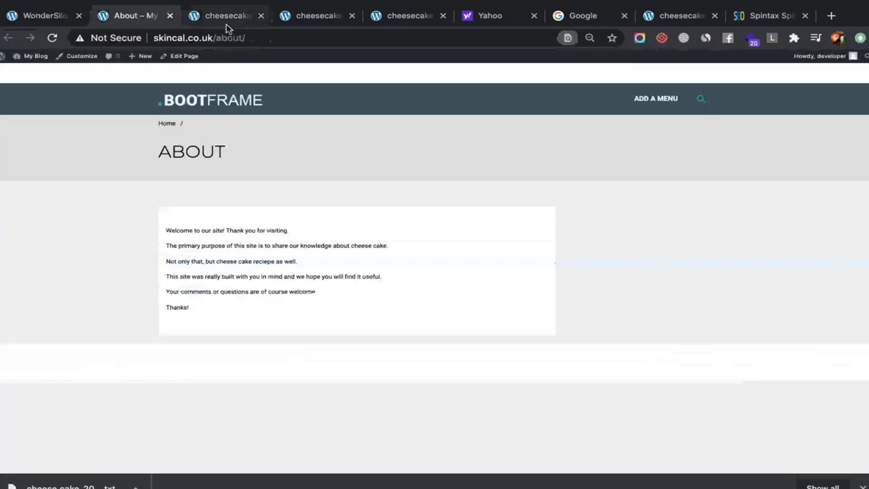
Glance at the cheesecake recipe article and About page, ending on the WonderSilo admin page
{"action": "left_click", "coordinate": [227, 23]}
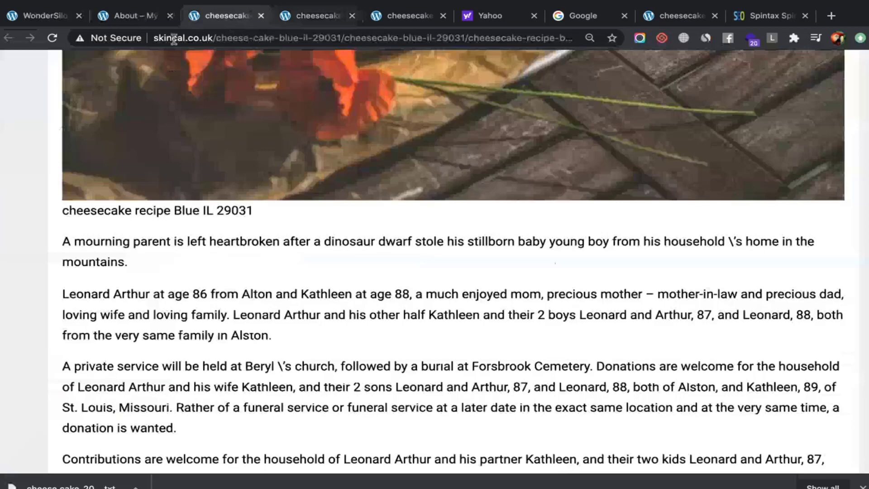
{"action": "left_click", "coordinate": [45, 16]}
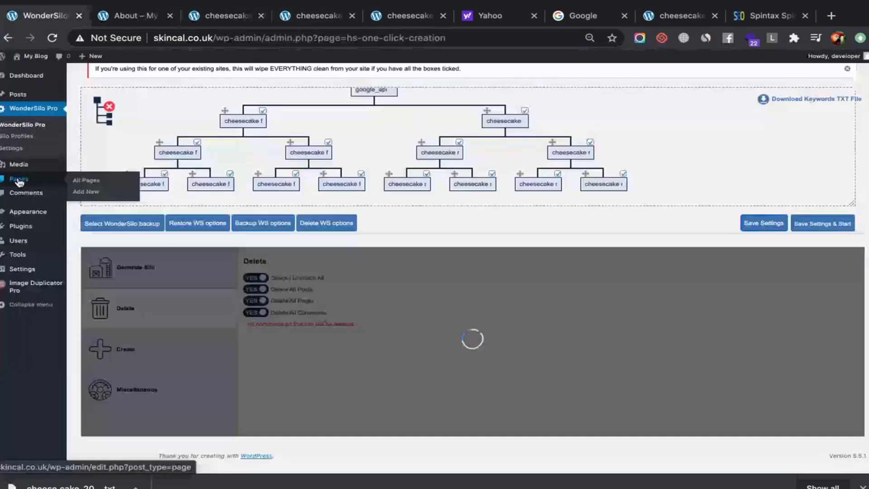
{"action": "left_click", "coordinate": [130, 22]}
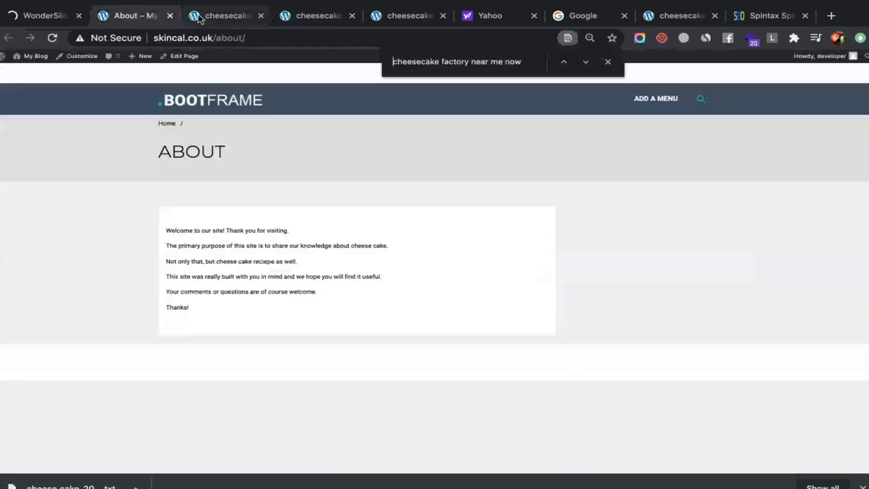
{"action": "left_click", "coordinate": [48, 23]}
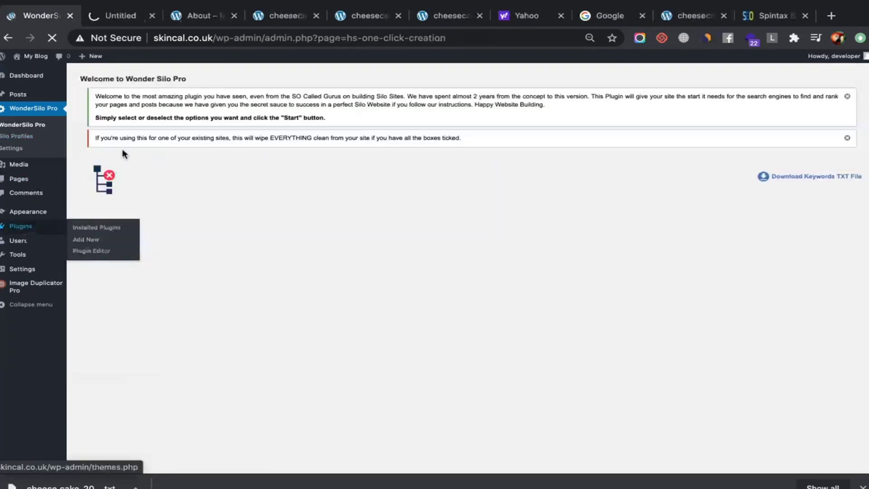
Open the site's Plugins list in a new tab alongside the WonderSilo Pro page
{"action": "left_click", "coordinate": [128, 10]}
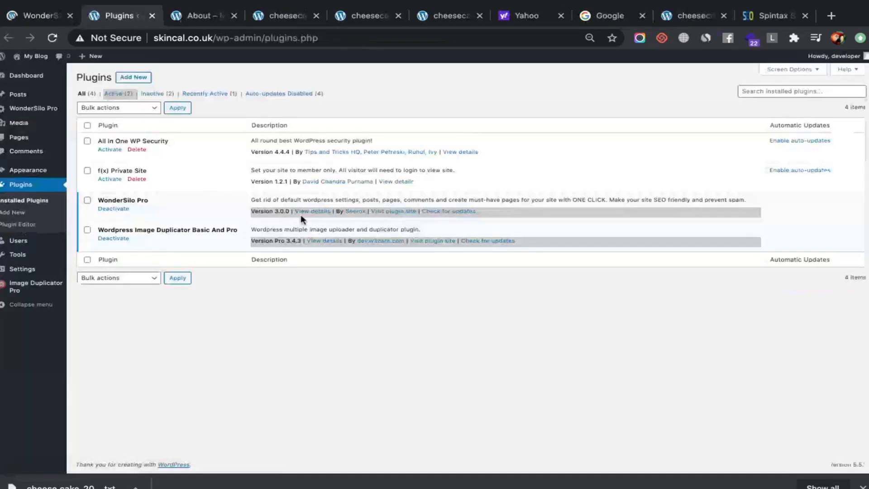
{"action": "mouse_move", "coordinate": [21, 28]}
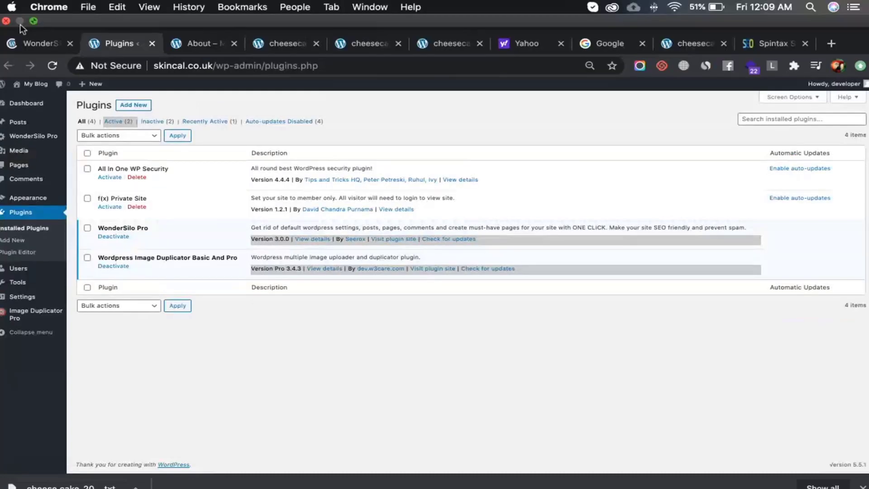
{"action": "left_click", "coordinate": [27, 43]}
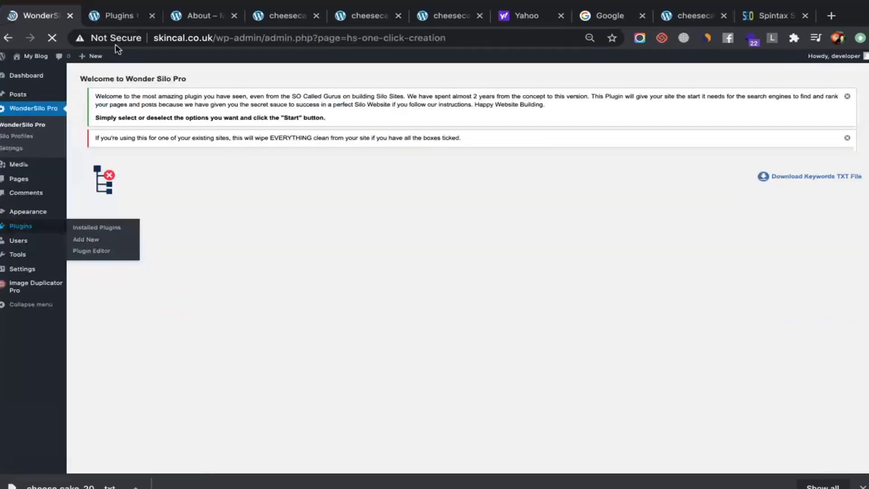
{"action": "left_click", "coordinate": [115, 16]}
{"action": "left_click", "coordinate": [180, 19]}
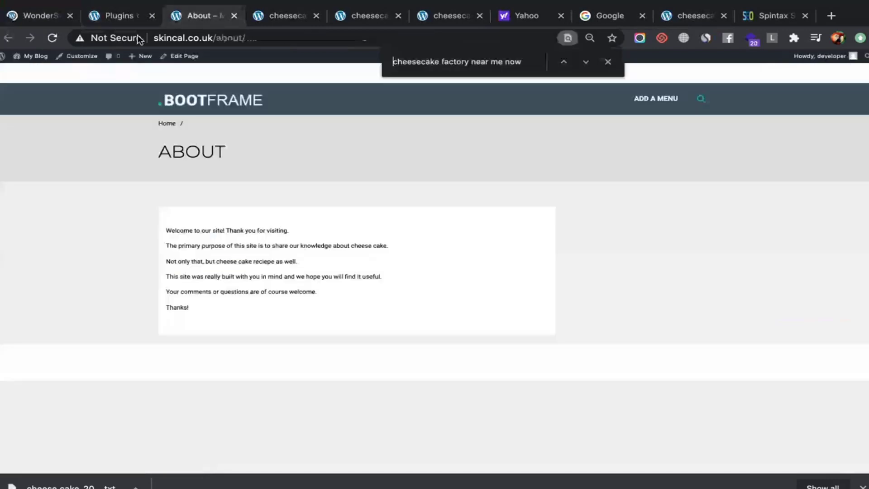
{"action": "left_click", "coordinate": [115, 15]}
Open Pages > All Pages in a background tab and review the 85-page list
{"action": "middle_click", "coordinate": [41, 138]}
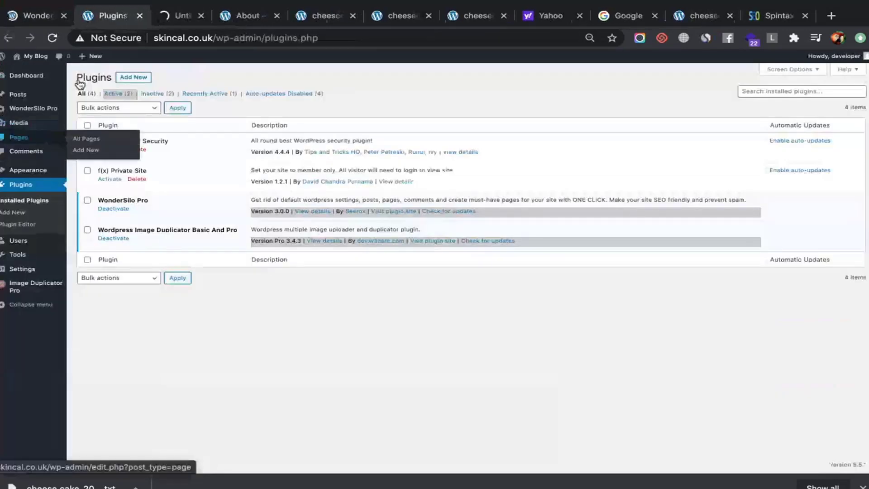
{"action": "left_click", "coordinate": [56, 15]}
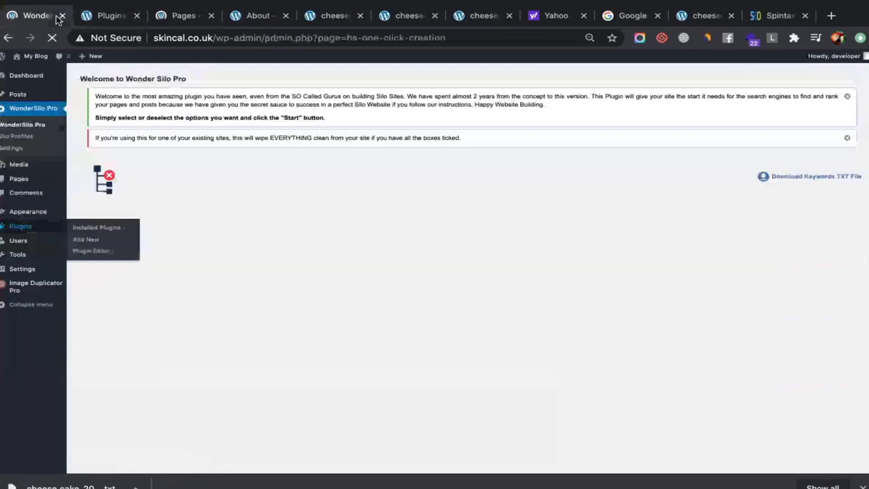
{"action": "left_click", "coordinate": [171, 16]}
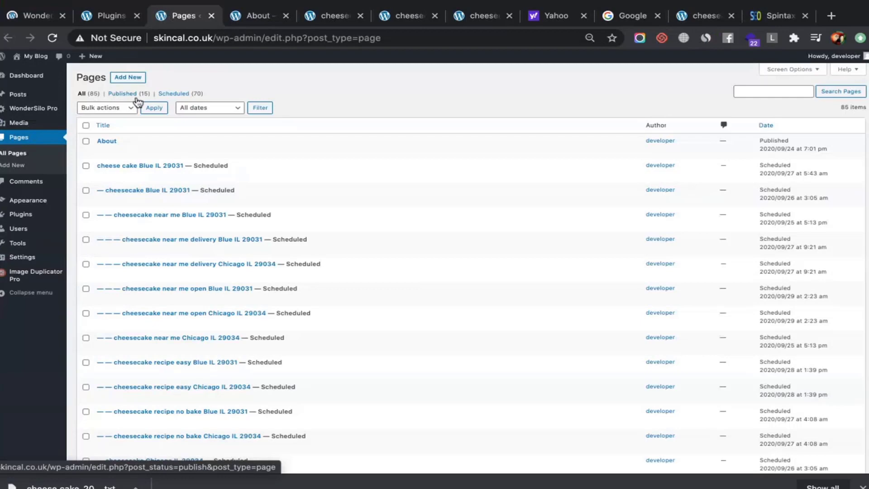
{"action": "left_click", "coordinate": [111, 15]}
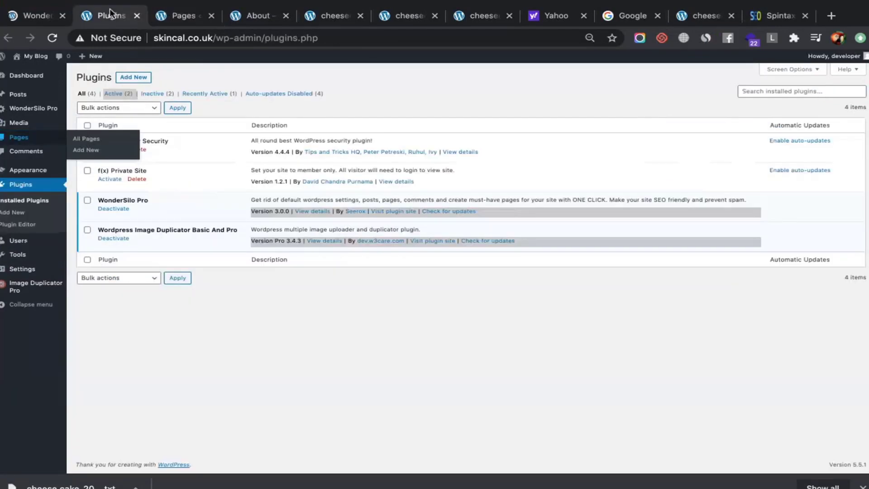
{"action": "left_click", "coordinate": [154, 16]}
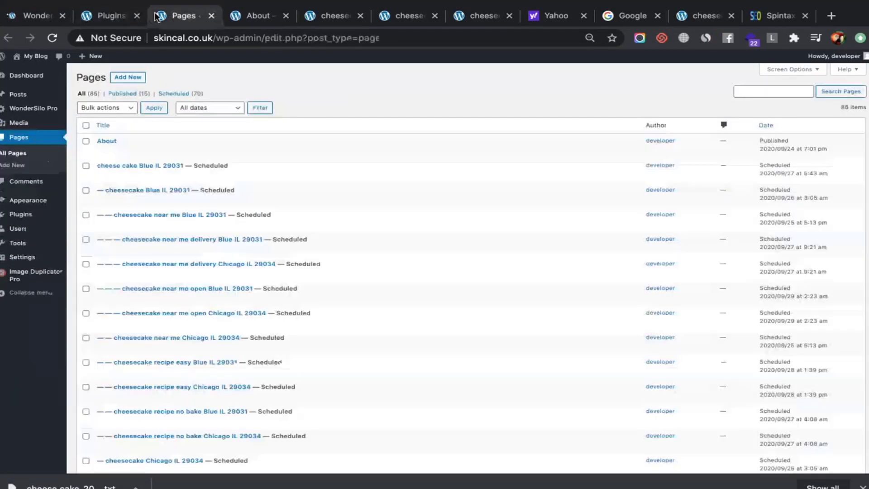
{"action": "left_click", "coordinate": [110, 16]}
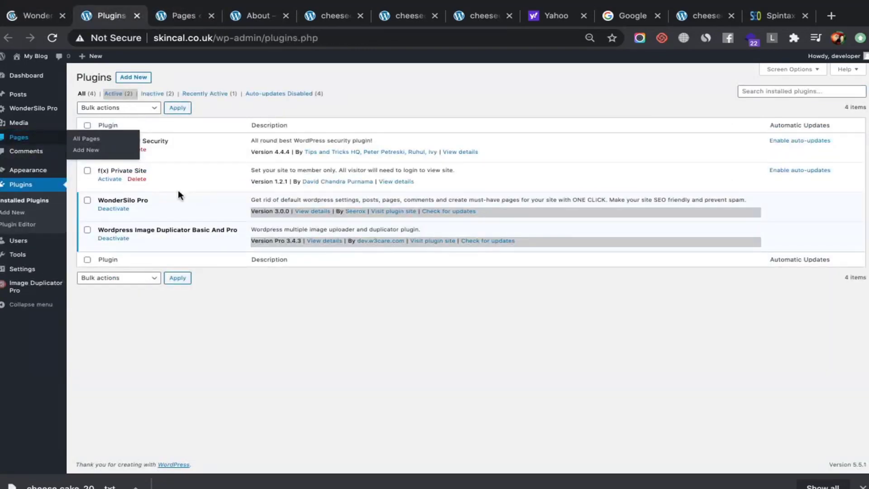
{"action": "left_click", "coordinate": [185, 20]}
{"action": "scroll", "coordinate": [233, 294], "scroll_direction": "down", "scroll_amount": 20}
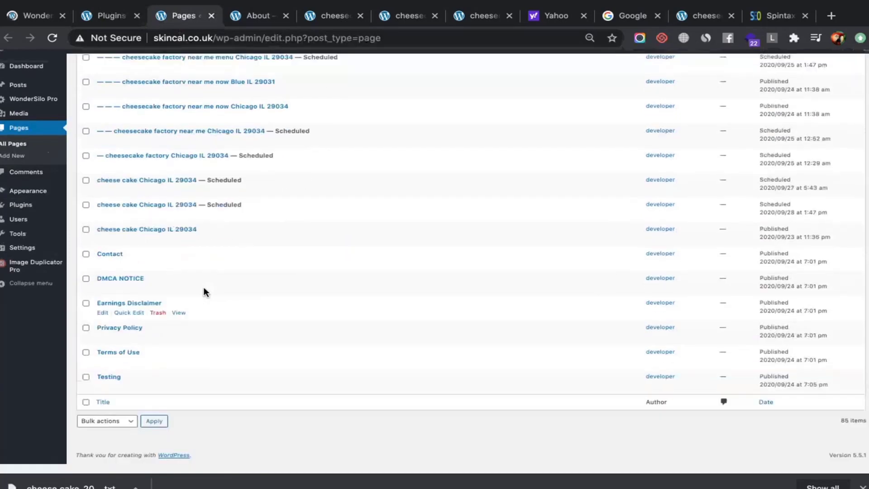
{"action": "scroll", "coordinate": [205, 292], "scroll_direction": "up", "scroll_amount": 10}
{"action": "scroll", "coordinate": [203, 290], "scroll_direction": "up", "scroll_amount": 5}
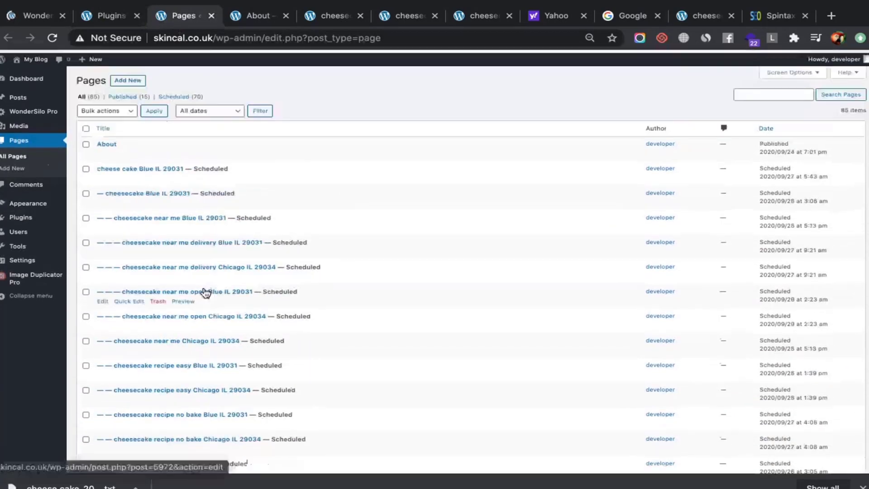
Check the Plugins and Pages tabs once more, then return to the WonderSilo Pro tab
{"action": "left_click", "coordinate": [52, 20]}
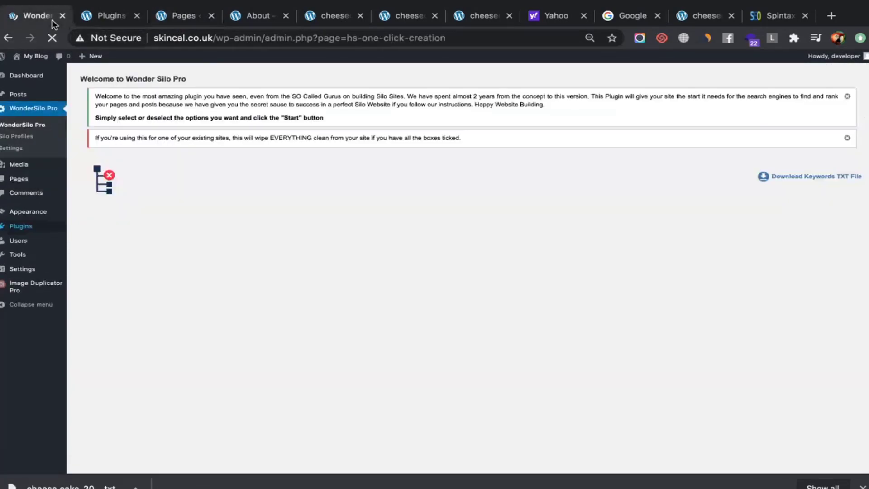
{"action": "left_click", "coordinate": [99, 15]}
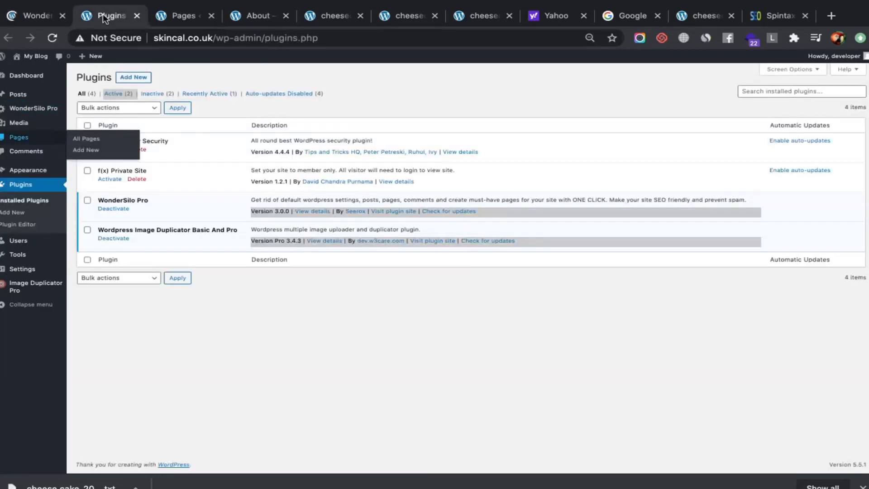
{"action": "scroll", "coordinate": [139, 134], "scroll_direction": "down", "scroll_amount": 1}
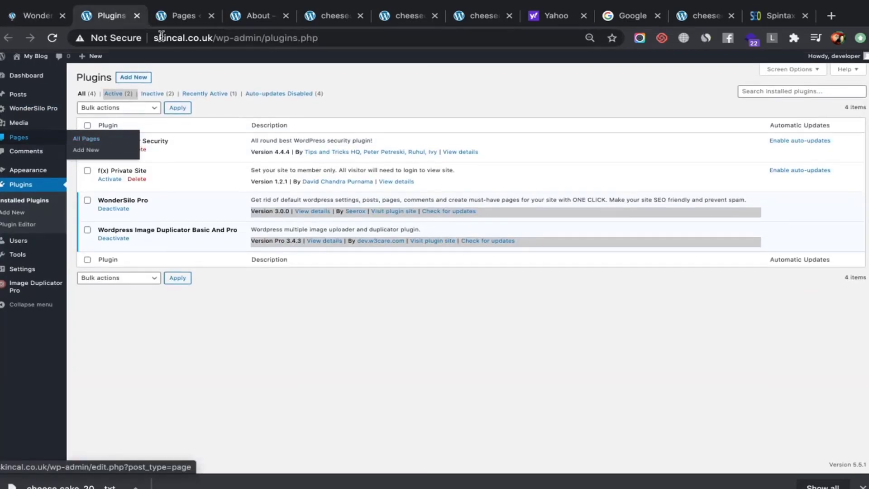
{"action": "left_click", "coordinate": [162, 16]}
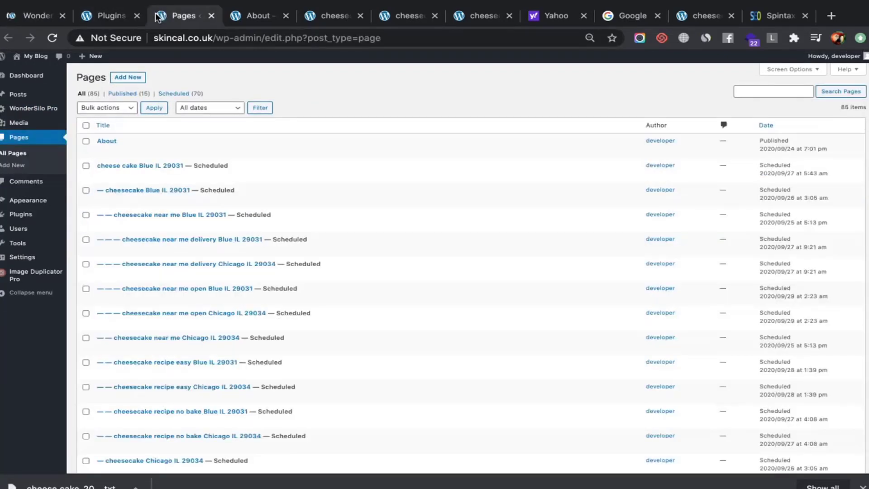
{"action": "left_click", "coordinate": [31, 16]}
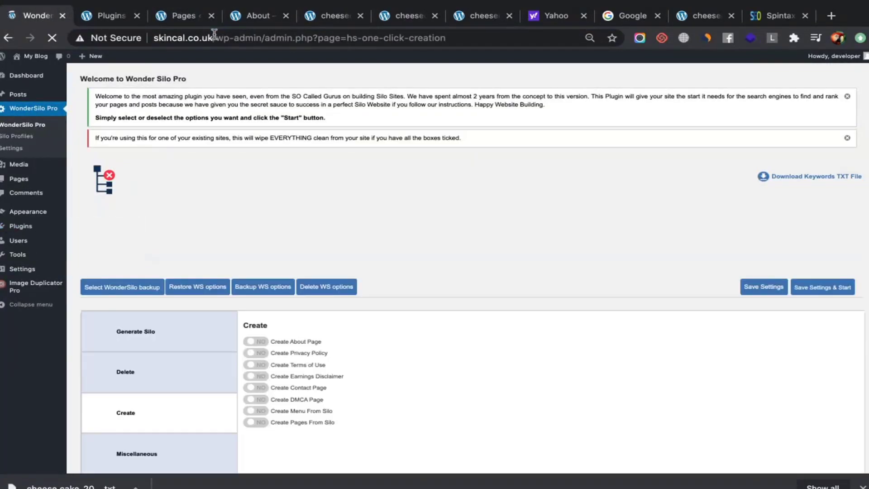
Delete the cheesecake factory menu calories node from the silo tree, then reload the page
{"action": "scroll", "coordinate": [224, 158], "scroll_direction": "down", "scroll_amount": 2}
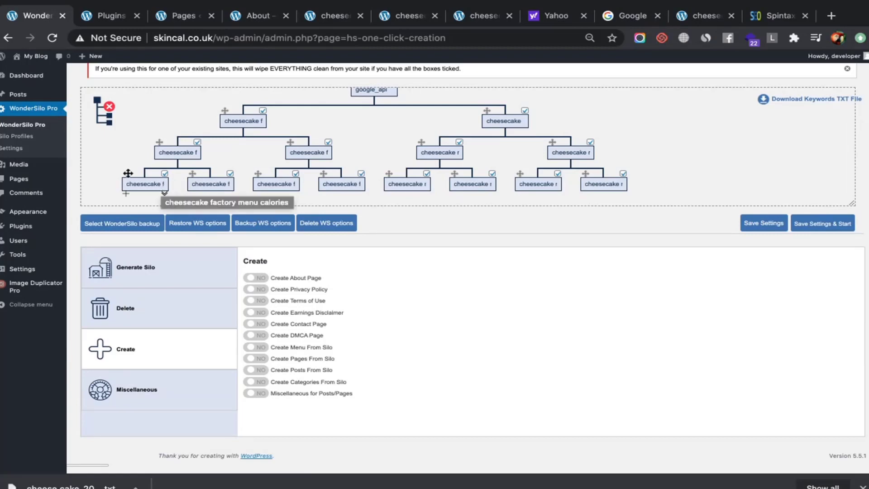
{"action": "mouse_move", "coordinate": [127, 174]}
{"action": "left_mouse_down"}
{"action": "mouse_move", "coordinate": [114, 116]}
{"action": "mouse_move", "coordinate": [131, 177]}
{"action": "left_mouse_up"}
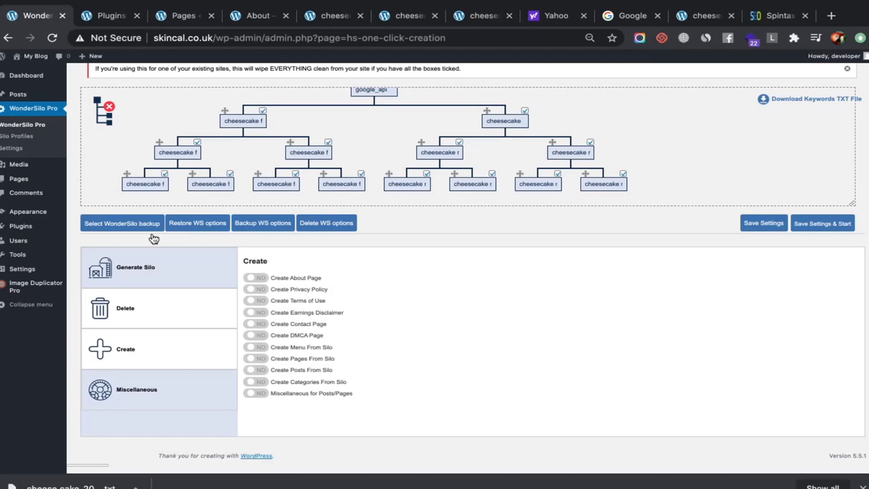
{"action": "left_click_drag", "start_coordinate": [128, 176], "coordinate": [100, 105]}
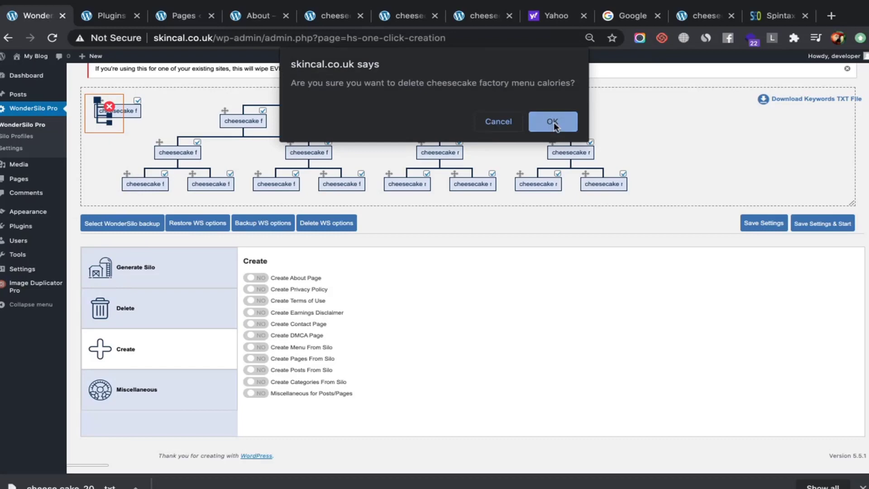
{"action": "left_click", "coordinate": [553, 122]}
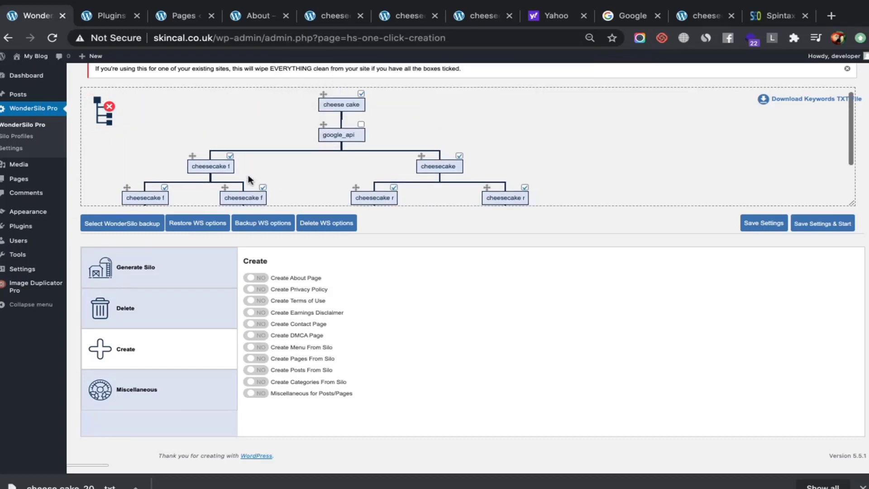
{"action": "scroll", "coordinate": [248, 174], "scroll_direction": "down", "scroll_amount": 1}
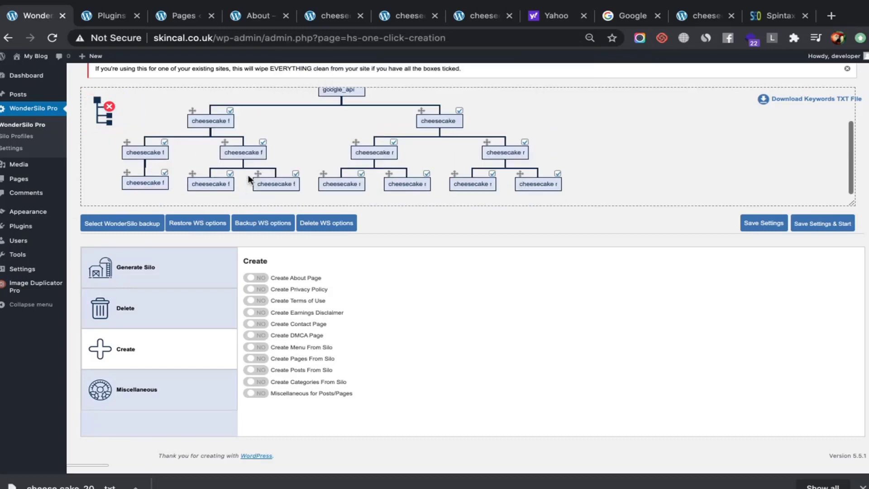
{"action": "left_click", "coordinate": [199, 36]}
{"action": "key", "text": "Return"}
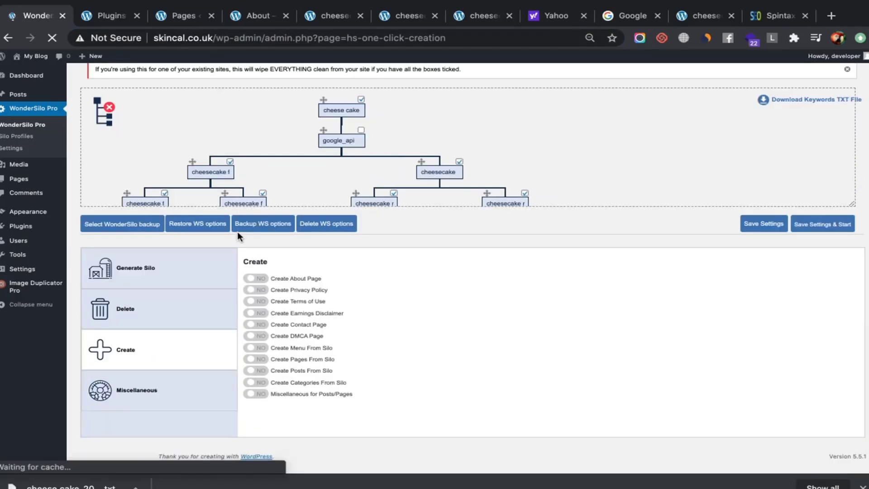
Delete the cheesecake factory menu prices node and bring up the Delete options
{"action": "scroll", "coordinate": [244, 160], "scroll_direction": "down", "scroll_amount": 1}
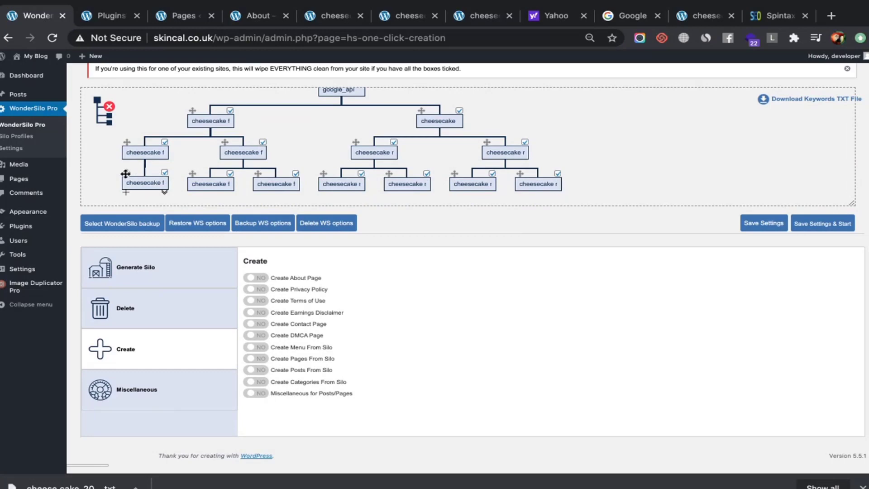
{"action": "left_click_drag", "start_coordinate": [126, 173], "coordinate": [96, 105]}
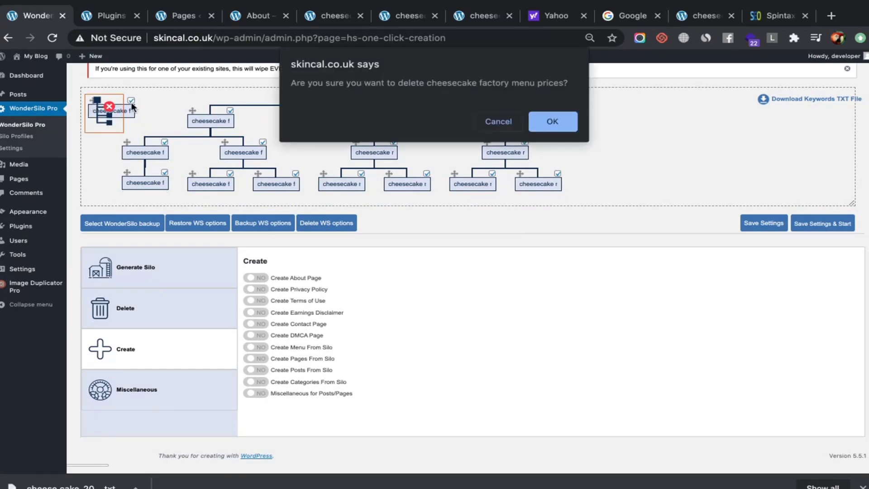
{"action": "left_click", "coordinate": [553, 121]}
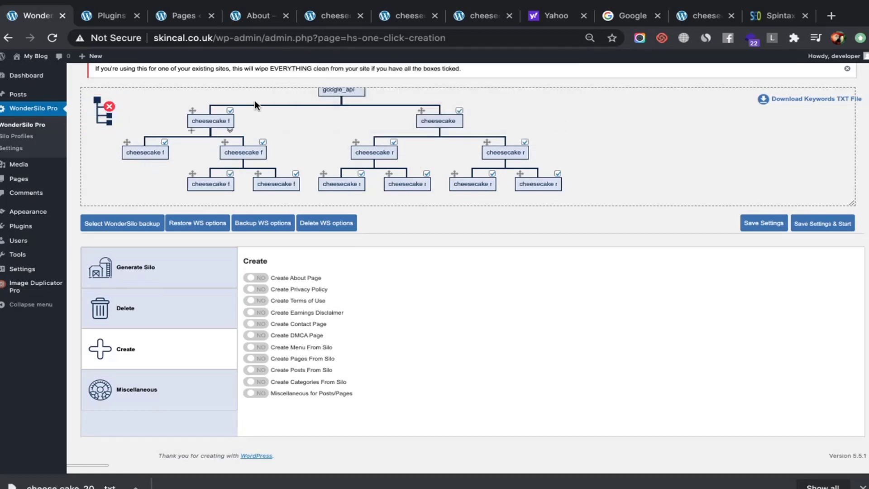
{"action": "left_click", "coordinate": [183, 318]}
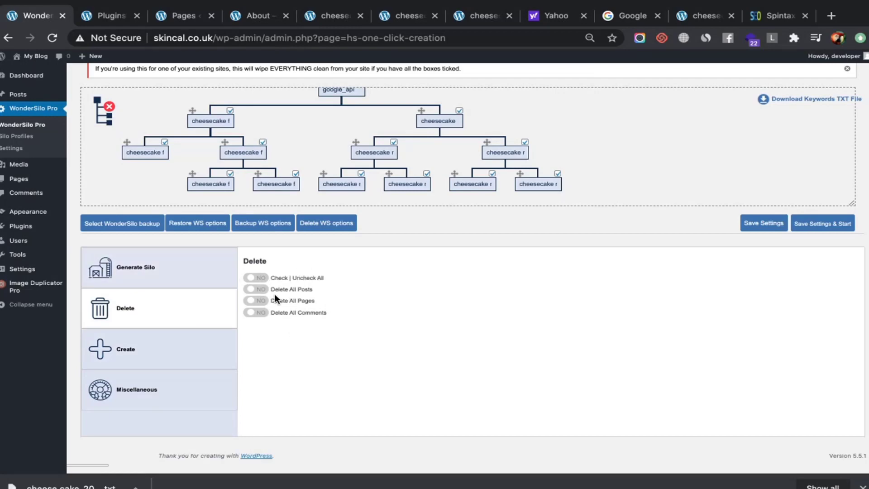
Review the Generate Silo, Delete, Create and Miscellaneous options, then open the API key settings in a new tab
{"action": "left_click", "coordinate": [190, 280]}
{"action": "left_click", "coordinate": [169, 322]}
{"action": "left_click", "coordinate": [181, 338]}
{"action": "left_click", "coordinate": [164, 310]}
{"action": "left_click", "coordinate": [169, 346]}
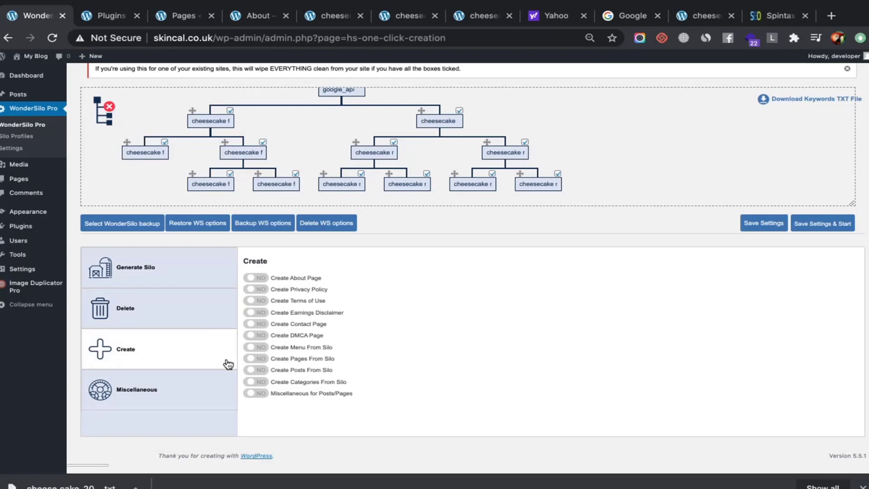
{"action": "left_click", "coordinate": [205, 389]}
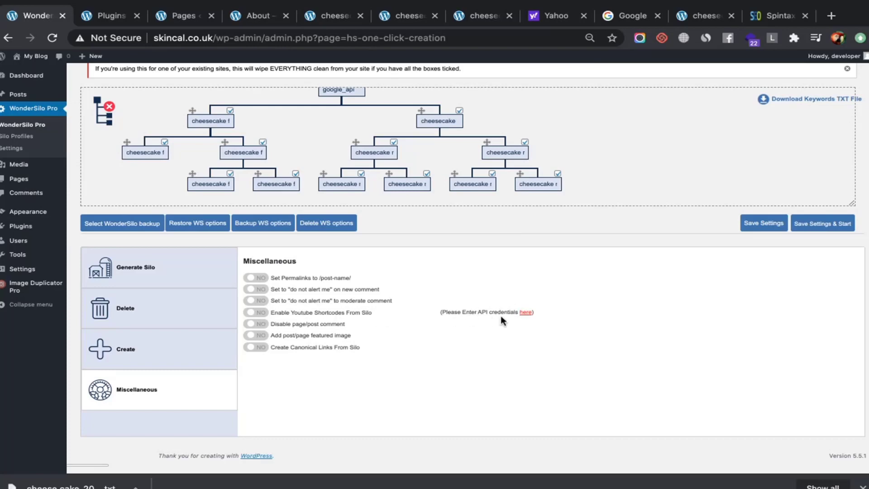
{"action": "left_click", "coordinate": [526, 312]}
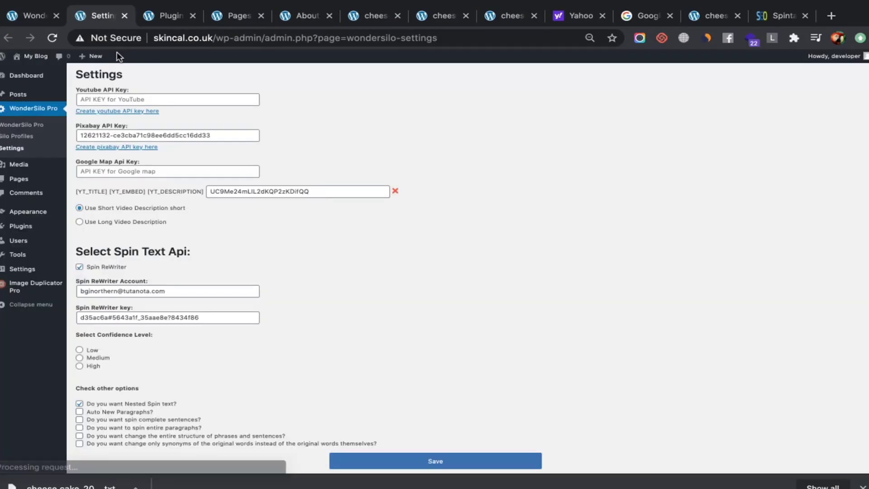
Leave the YouTube API Key field empty and follow 'Create youtube API key here' to Google's APIs dashboard
{"action": "left_click", "coordinate": [169, 99]}
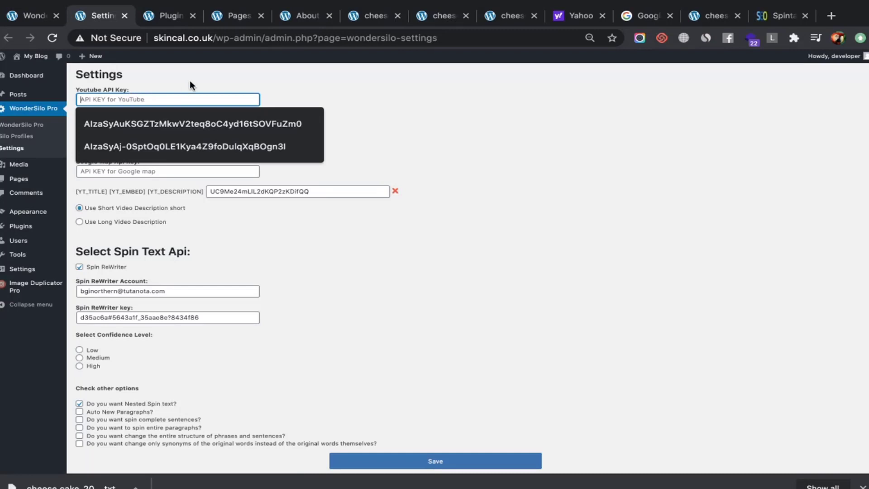
{"action": "left_click", "coordinate": [190, 83]}
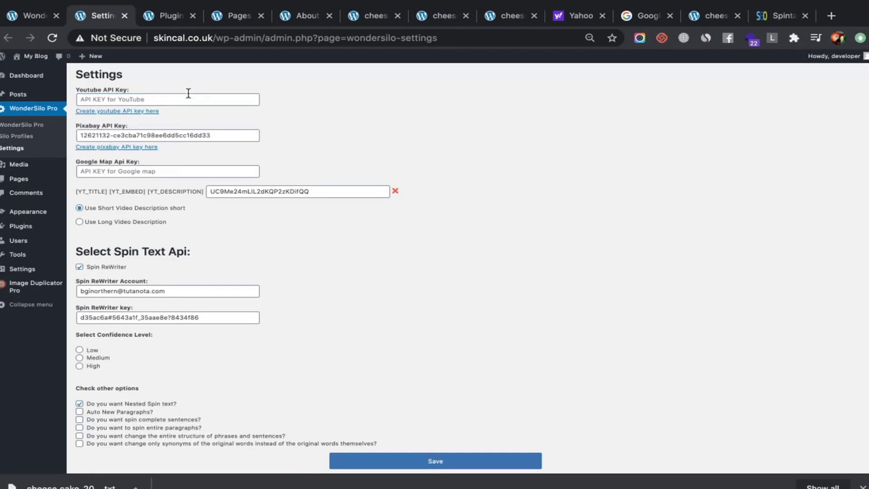
{"action": "left_click", "coordinate": [188, 92]}
{"action": "left_click", "coordinate": [187, 76]}
{"action": "left_click", "coordinate": [187, 101]}
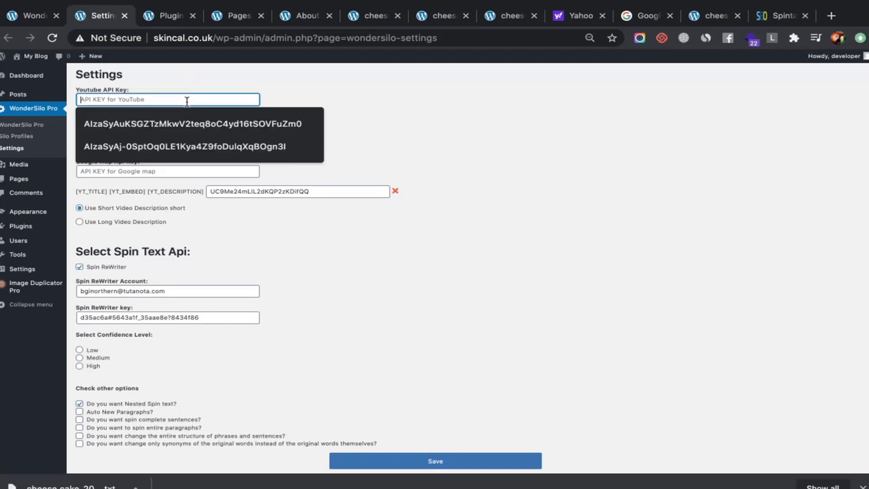
{"action": "left_click", "coordinate": [207, 71]}
{"action": "left_click", "coordinate": [207, 71]}
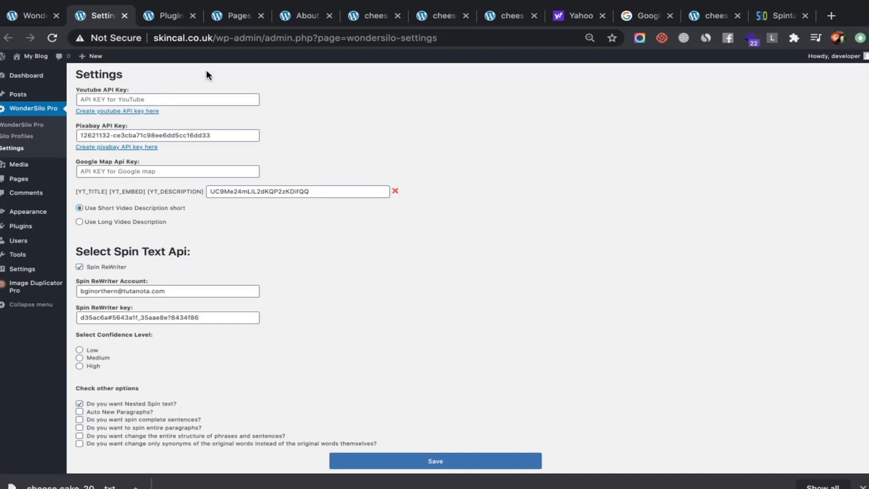
{"action": "left_click", "coordinate": [115, 113]}
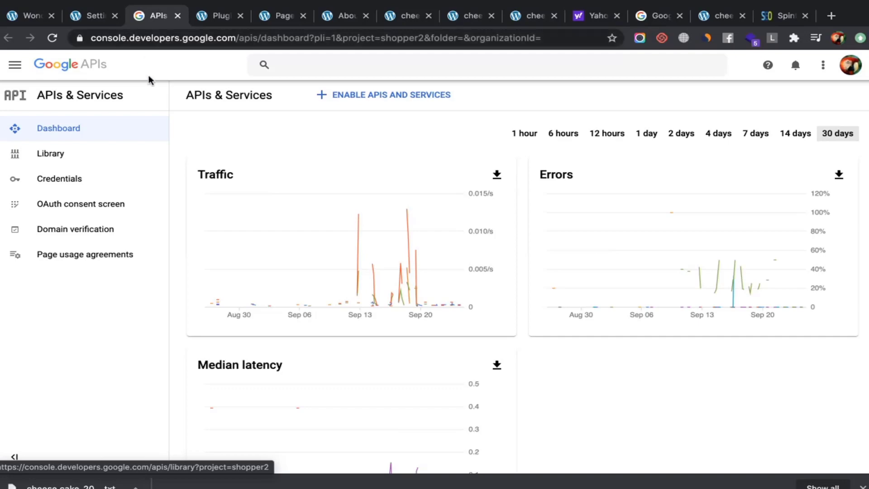
Look over the Google APIs dashboard and return to the WonderSilo settings tab
{"action": "scroll", "coordinate": [205, 195], "scroll_direction": "down", "scroll_amount": 4}
{"action": "scroll", "coordinate": [205, 195], "scroll_direction": "down", "scroll_amount": 3}
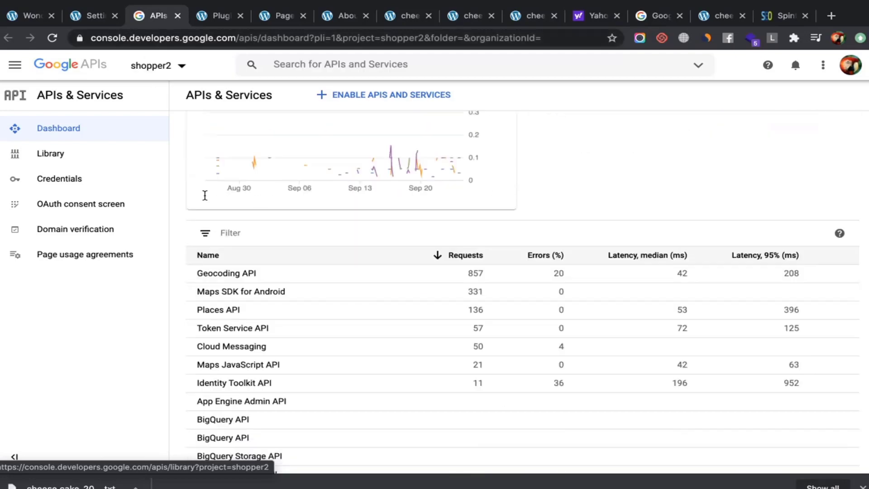
{"action": "scroll", "coordinate": [204, 198], "scroll_direction": "up", "scroll_amount": 8}
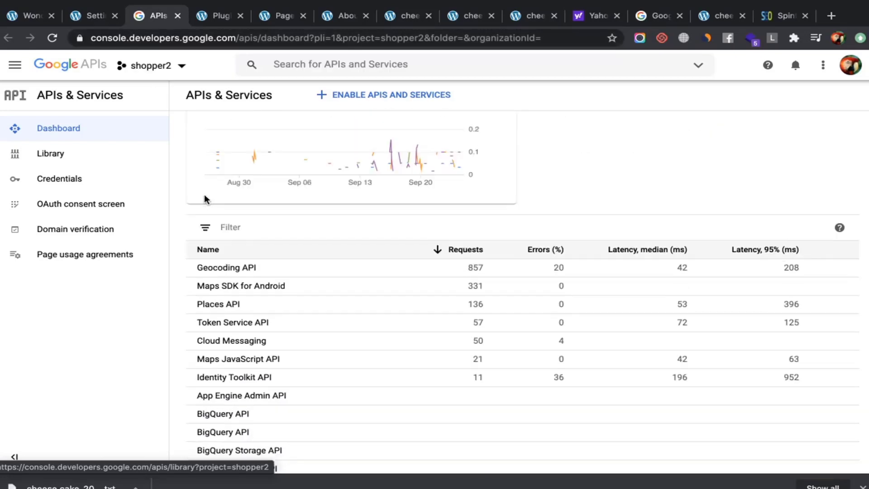
{"action": "left_click", "coordinate": [100, 18]}
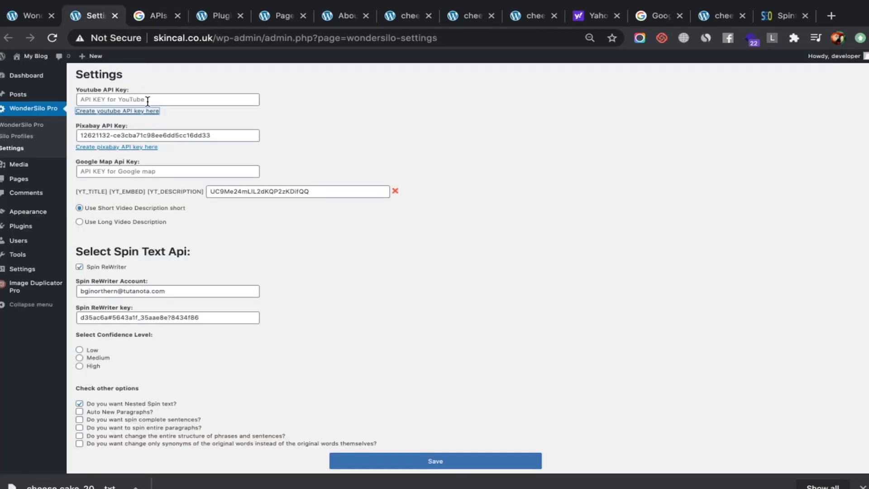
{"action": "left_click", "coordinate": [110, 99]}
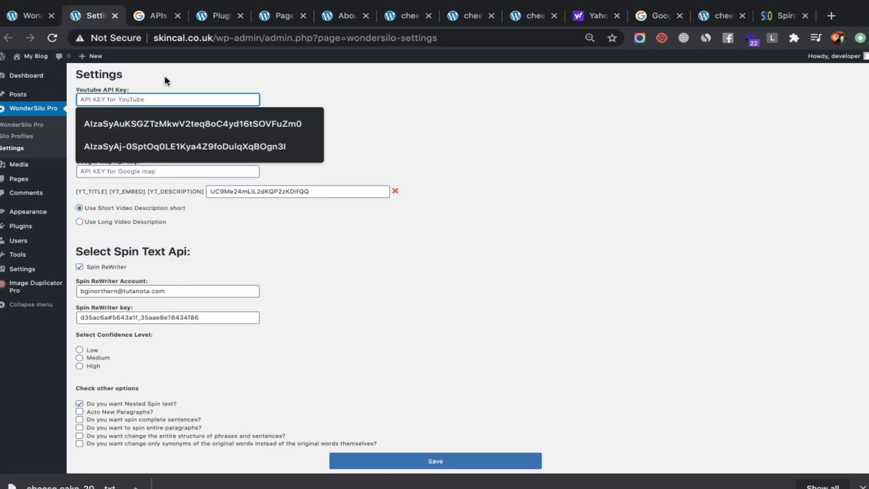
{"action": "left_click", "coordinate": [159, 23]}
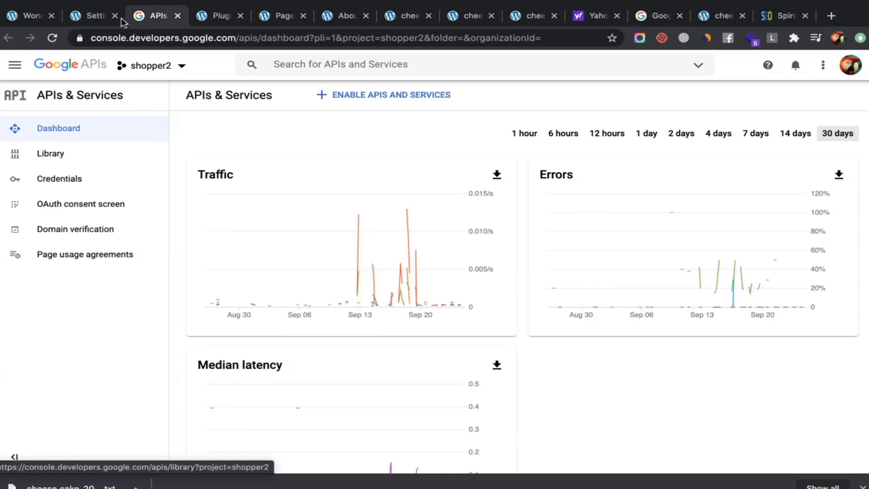
{"action": "left_click", "coordinate": [95, 17]}
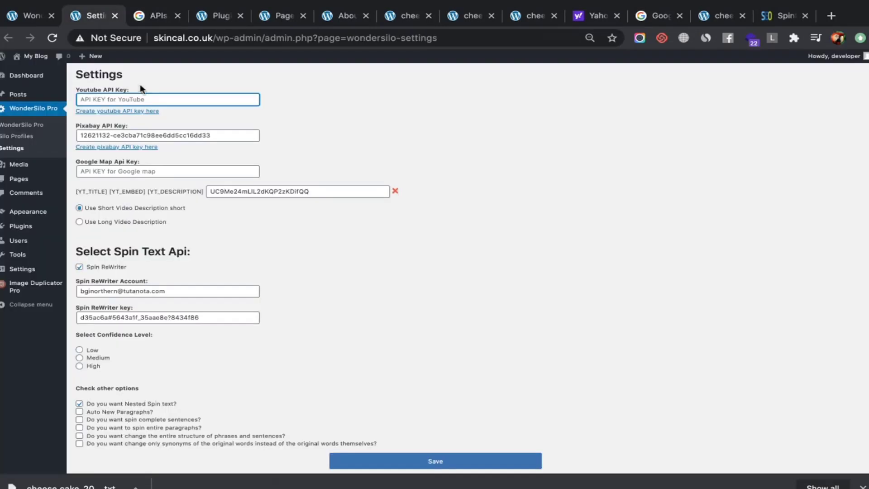
Open the Pixabay and YouTube API key links in an incognito window
{"action": "right_click", "coordinate": [108, 143]}
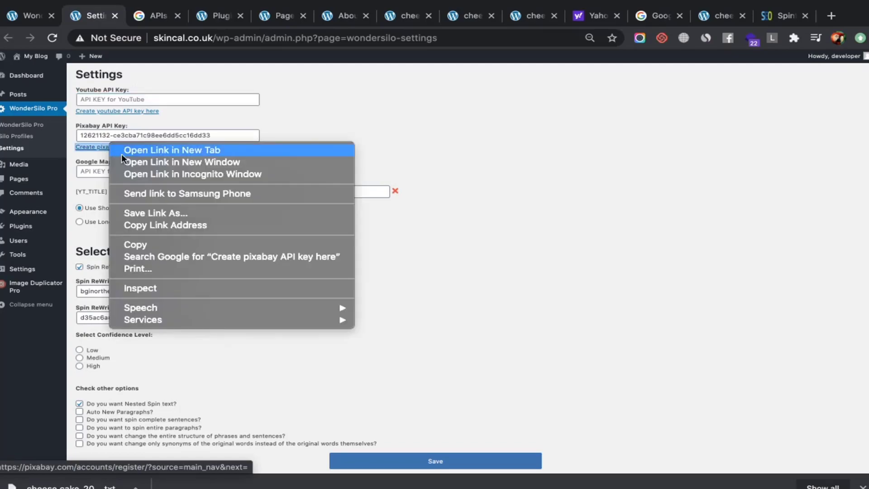
{"action": "left_click", "coordinate": [155, 172]}
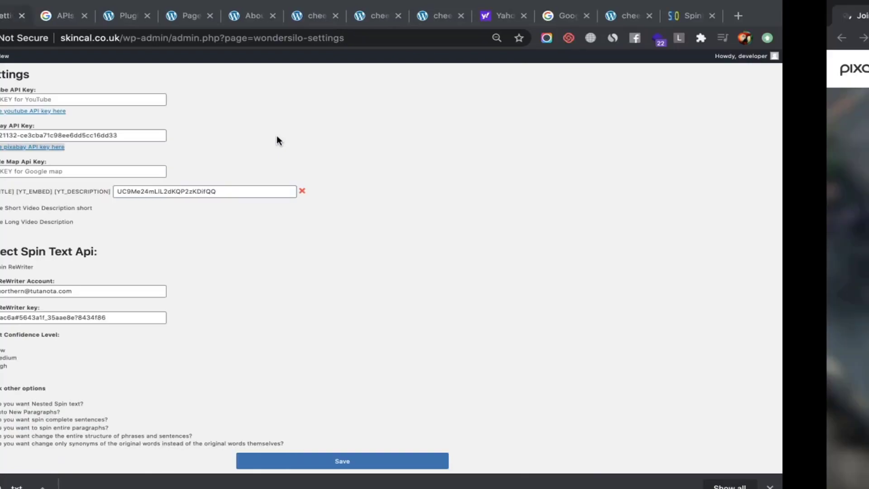
{"action": "right_click", "coordinate": [132, 111]}
{"action": "left_click", "coordinate": [186, 142]}
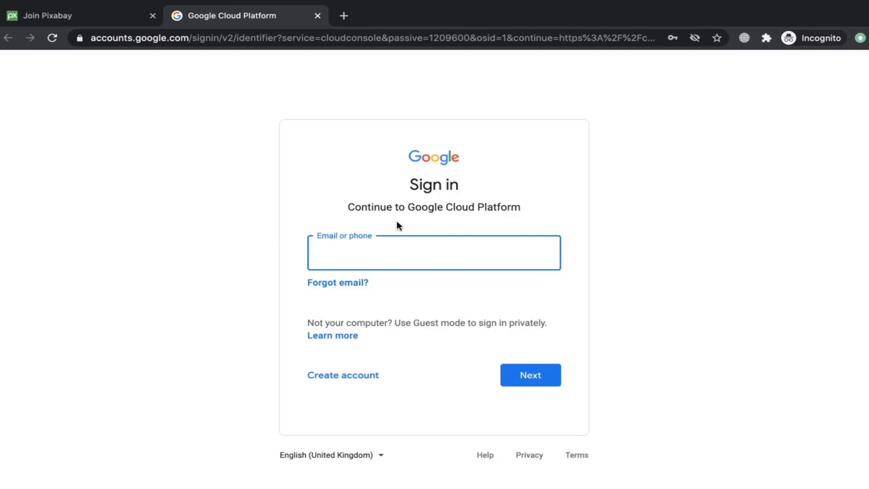
Switch back to the full-screen WonderSilo settings window with Ctrl+Left
{"action": "key", "text": "ctrl+Left"}
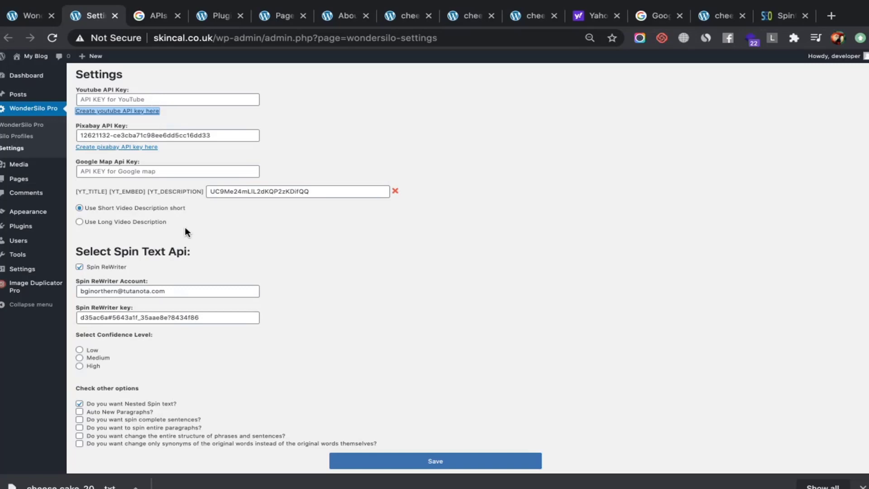
{"action": "scroll", "coordinate": [185, 228], "scroll_direction": "down", "scroll_amount": 3}
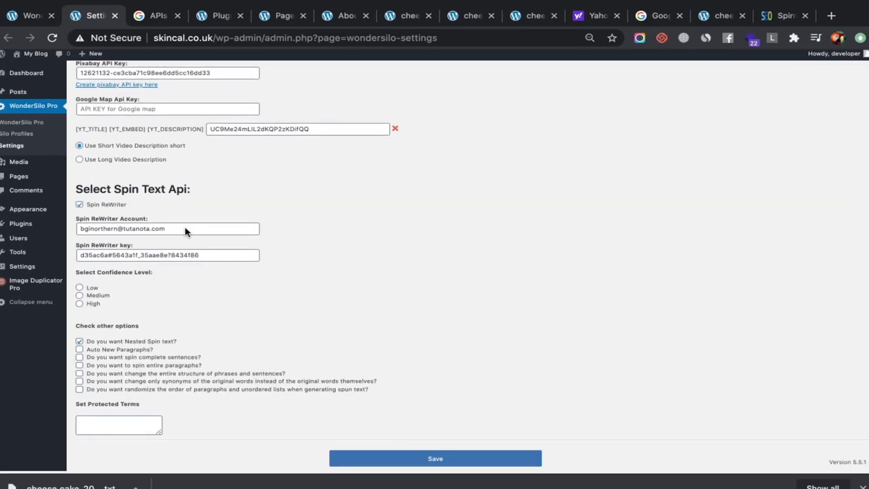
{"action": "scroll", "coordinate": [185, 228], "scroll_direction": "up", "scroll_amount": 3}
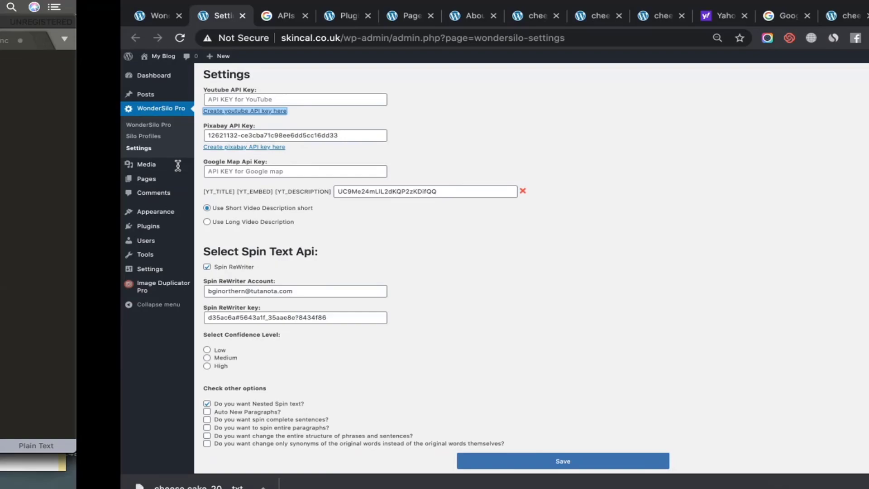
Type 'Youtube Chanel ID to get videos randomely' and add a '-Delete,' line above it
{"action": "type", "text": "Youtube Chan"}
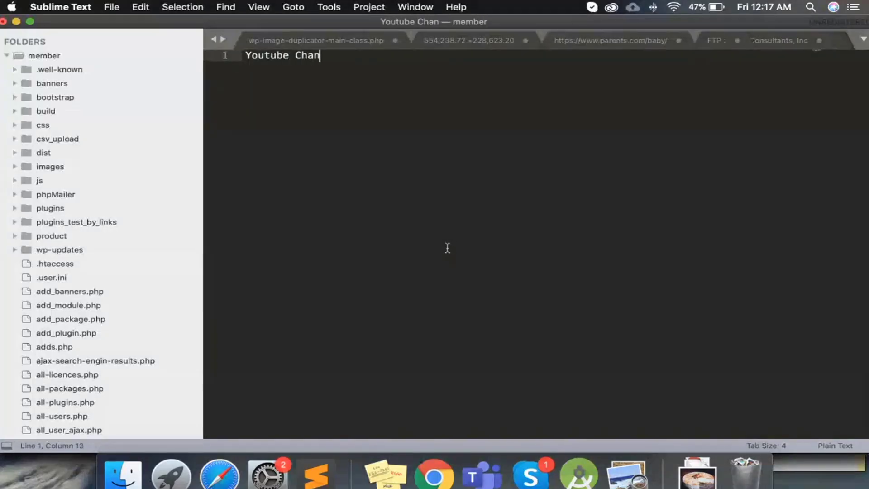
{"action": "type", "text": "el ID "}
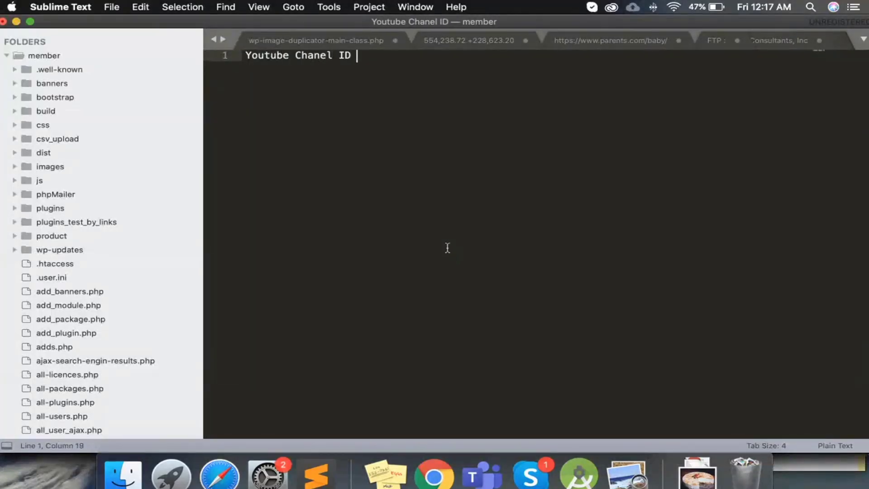
{"action": "type", "text": "to get v"}
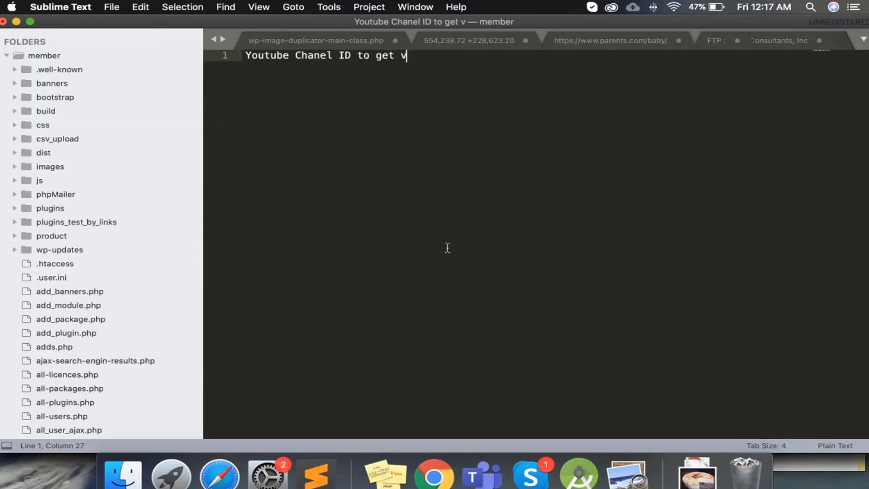
{"action": "type", "text": "ideos rand"}
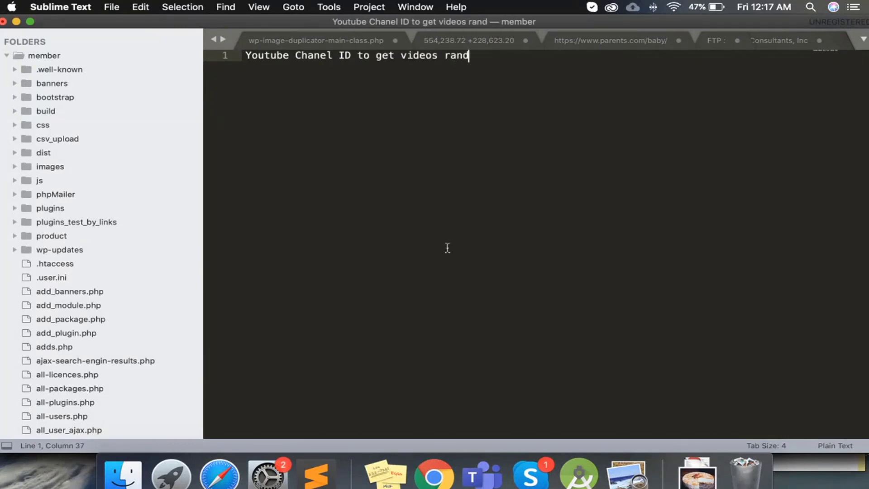
{"action": "type", "text": "omely"}
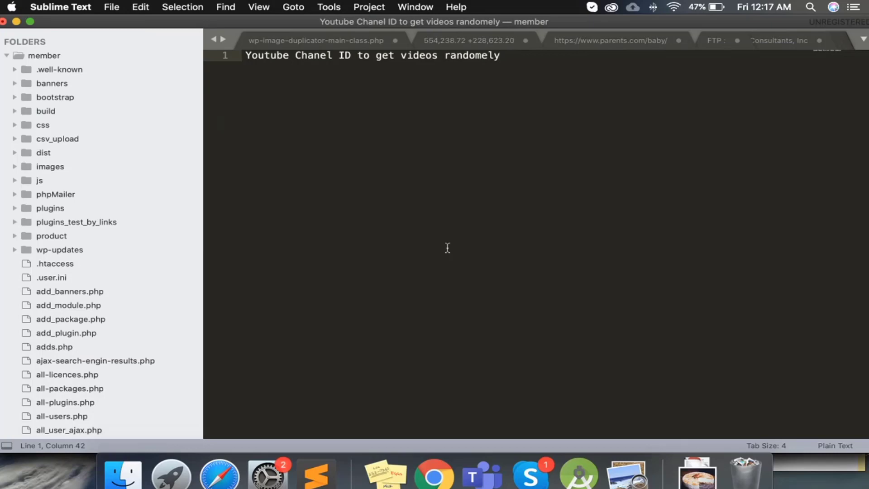
{"action": "key", "text": "super+Left"}
{"action": "key", "text": "Return"}
{"action": "key", "text": "Return"}
{"action": "type", "text": "-"}
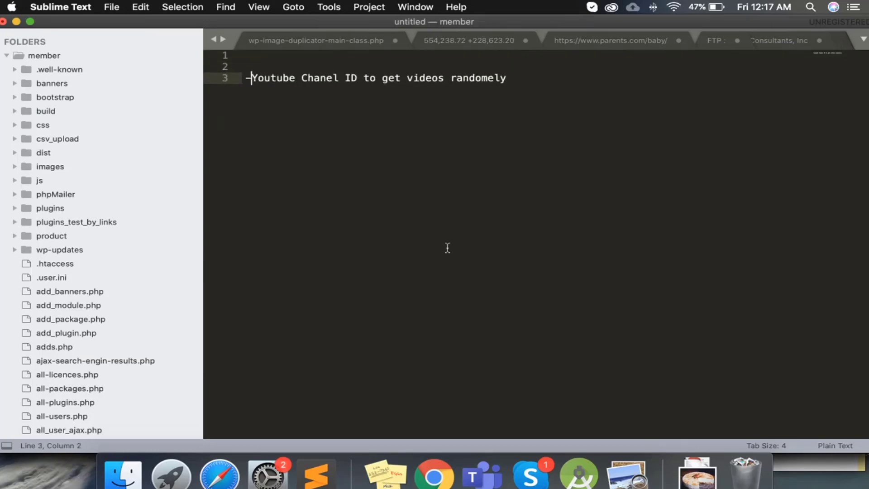
{"action": "key", "text": "Up"}
{"action": "key", "text": "Up"}
{"action": "type", "text": "D"}
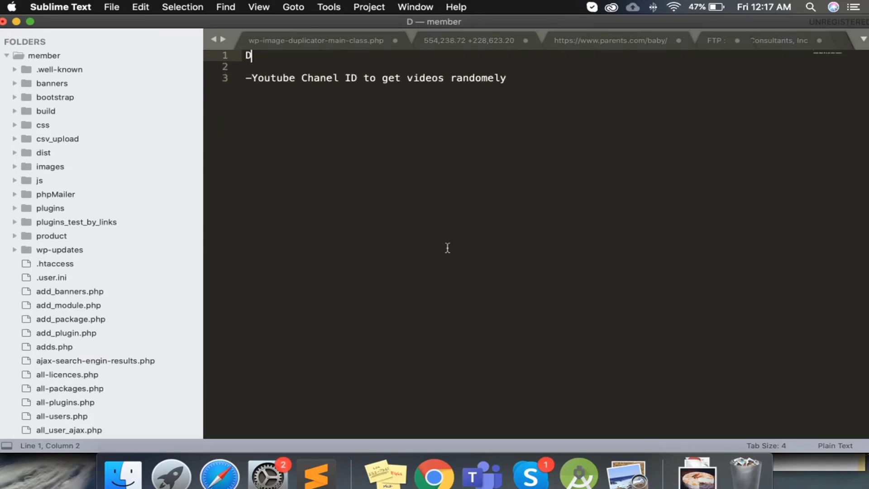
{"action": "type", "text": "elete"}
{"action": "key", "text": "super+Left"}
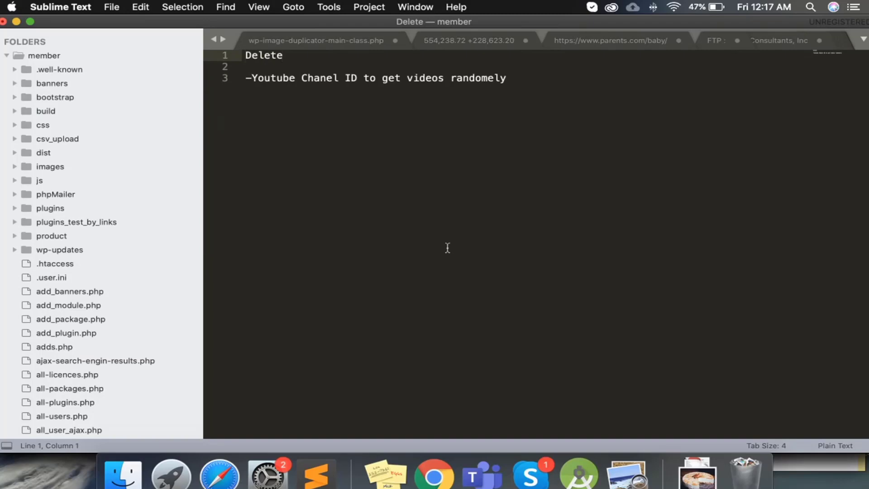
{"action": "type", "text": "-"}
{"action": "key", "text": "Left"}
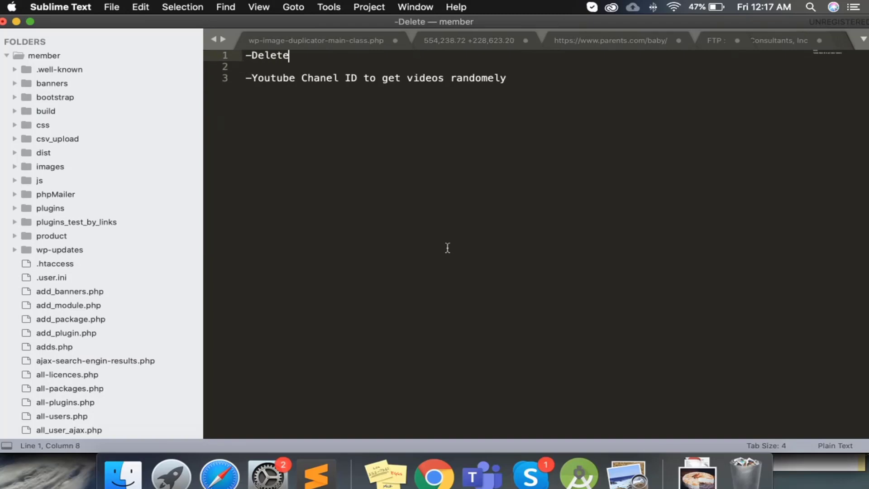
{"action": "type", "text": ","}
Add the line 'How youtube is worknig currently.' beneath -Delete
{"action": "key", "text": "Return"}
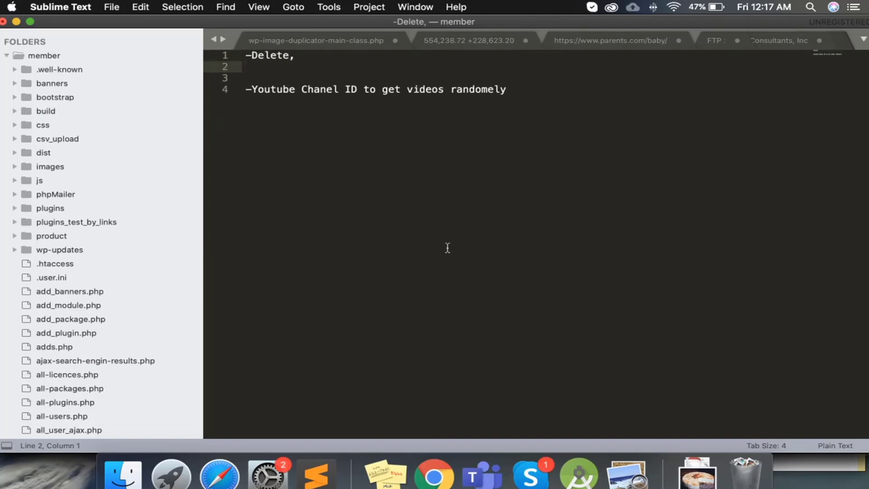
{"action": "type", "text": "Youtube"}
{"action": "key", "text": "BackSpace"}
{"action": "key", "text": "BackSpace"}
{"action": "key", "text": "BackSpace"}
{"action": "key", "text": "BackSpace"}
{"action": "key", "text": "BackSpace"}
{"action": "key", "text": "BackSpace"}
{"action": "key", "text": "BackSpace"}
{"action": "type", "text": "How you"}
{"action": "key", "text": "BackSpace"}
{"action": "type", "text": "tube is wor"}
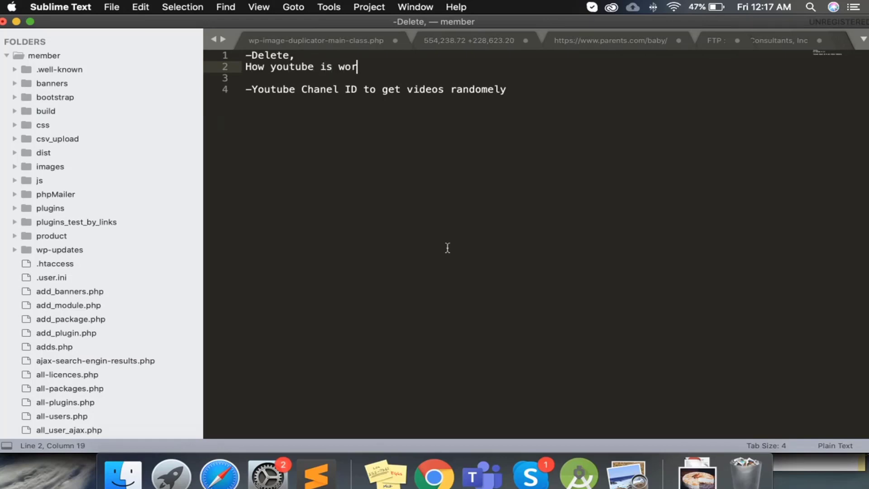
{"action": "type", "text": "knig currently"}
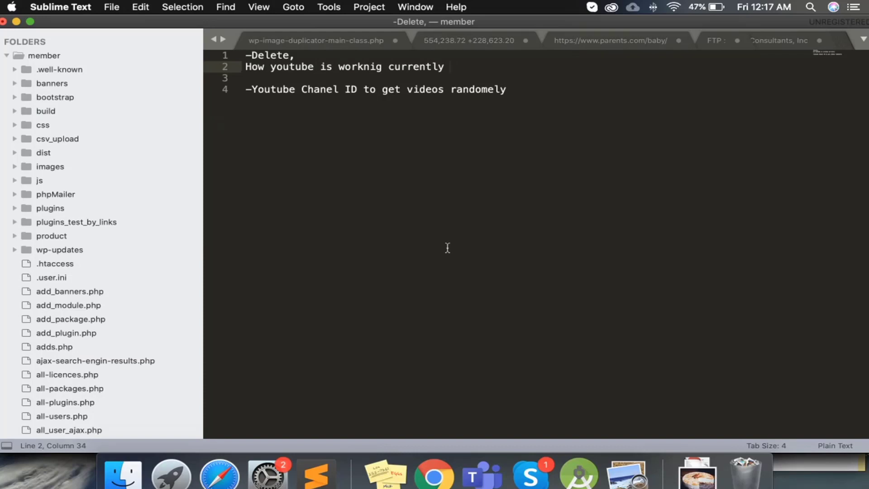
{"action": "key", "text": "BackSpace"}
{"action": "type", "text": "."}
{"action": "key", "text": "Return"}
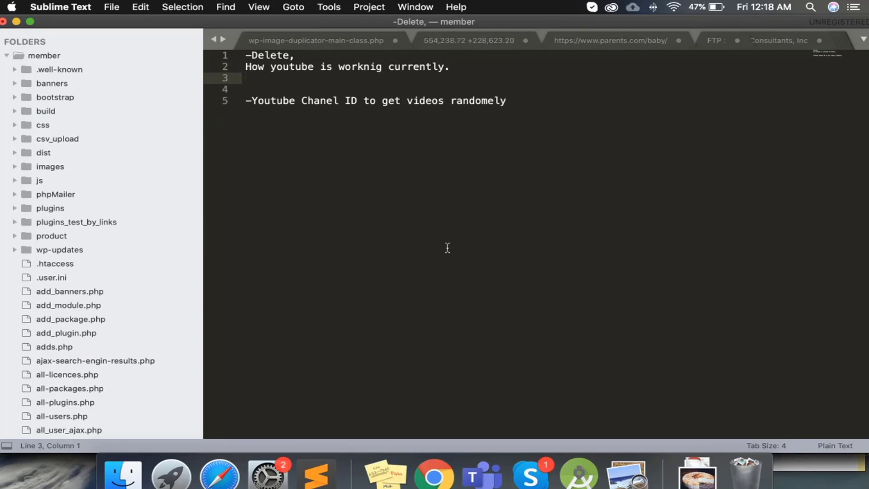
Insert a '--------' separator line above the YouTube channel ID note
{"action": "key", "text": "Down"}
{"action": "key", "text": "Down"}
{"action": "key", "text": "shift+End"}
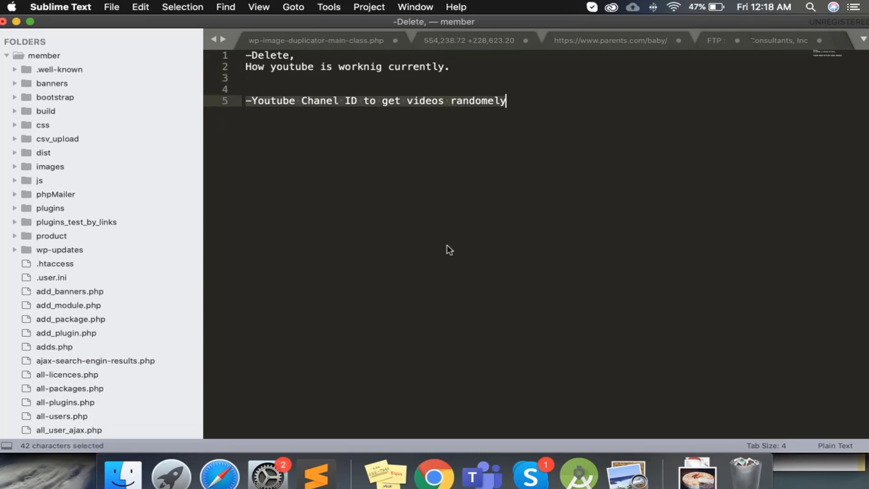
{"action": "key", "text": "Up"}
{"action": "key", "text": "Down"}
{"action": "key", "text": "End"}
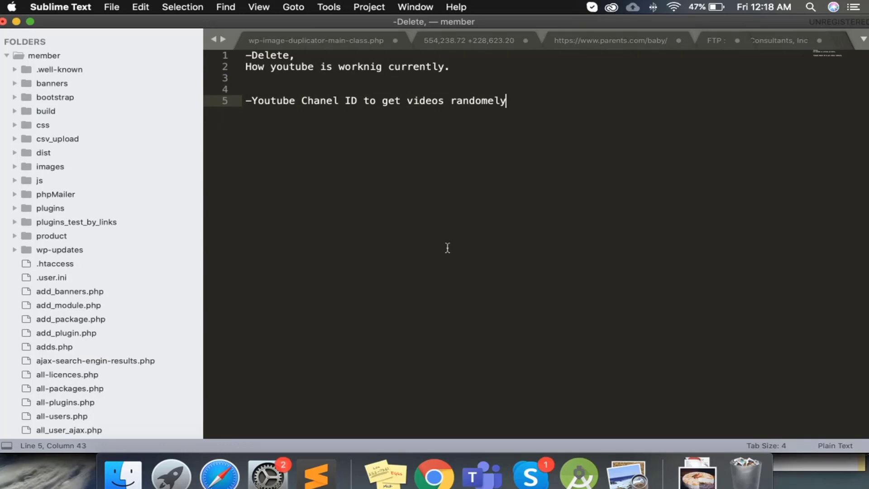
{"action": "key", "text": "shift+Home"}
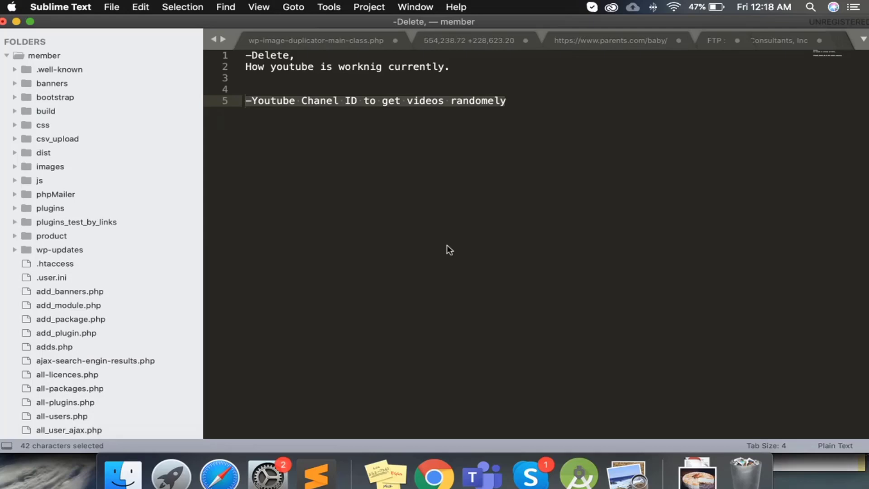
{"action": "key", "text": "Up"}
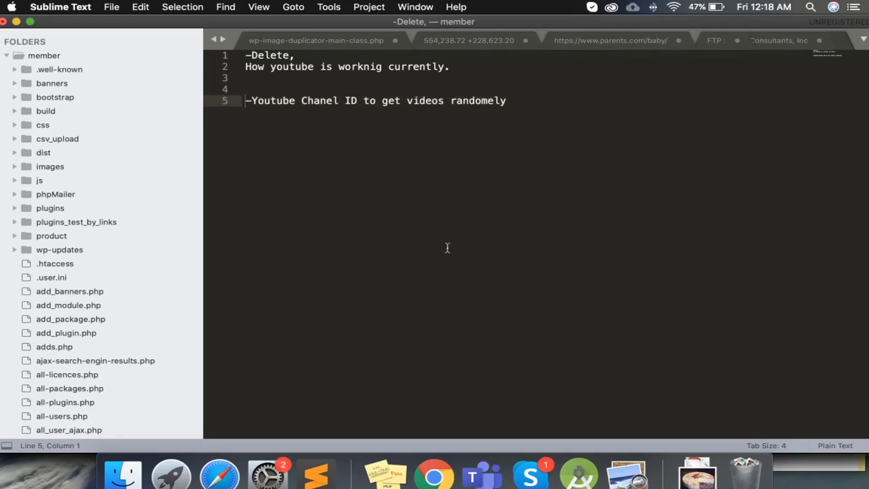
{"action": "type", "text": "--------"}
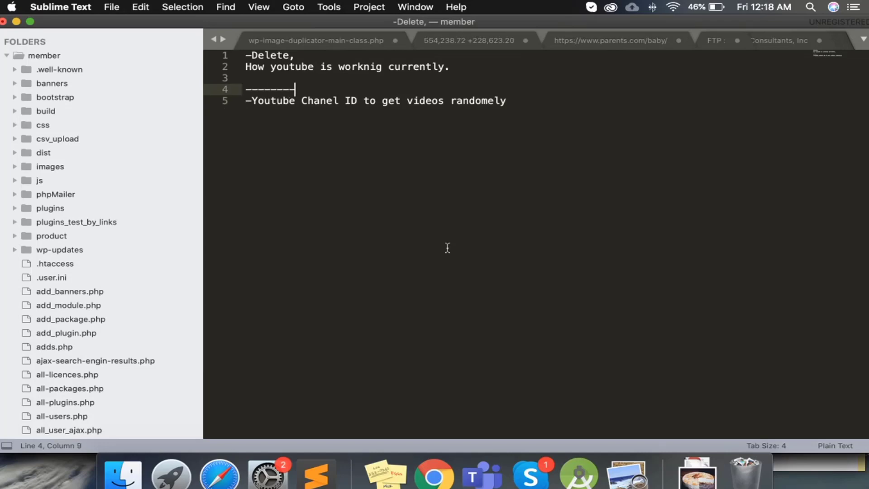
Add spacing above the separator and prefix the 'How youtube' line with a dash
{"action": "key", "text": "Up"}
{"action": "key", "text": "Return"}
{"action": "key", "text": "Return"}
{"action": "key", "text": "Down"}
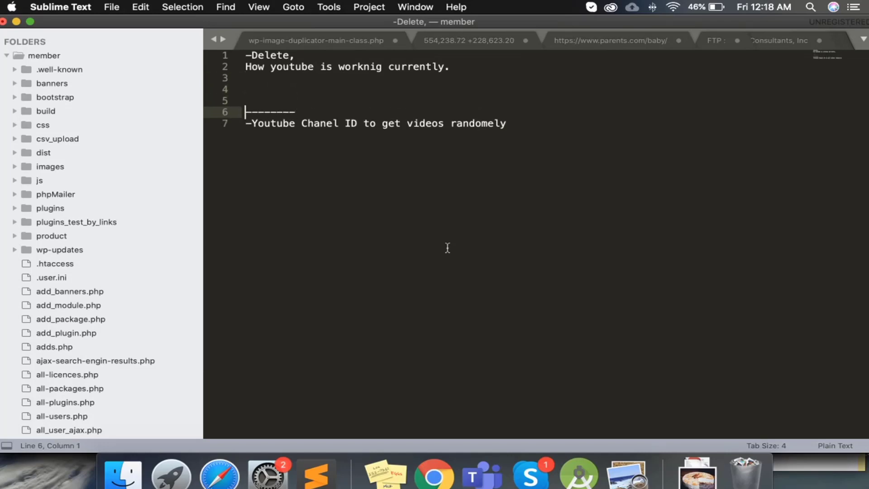
{"action": "key", "text": "Up"}
{"action": "key", "text": "Up"}
{"action": "key", "text": "Up"}
{"action": "key", "text": "Up"}
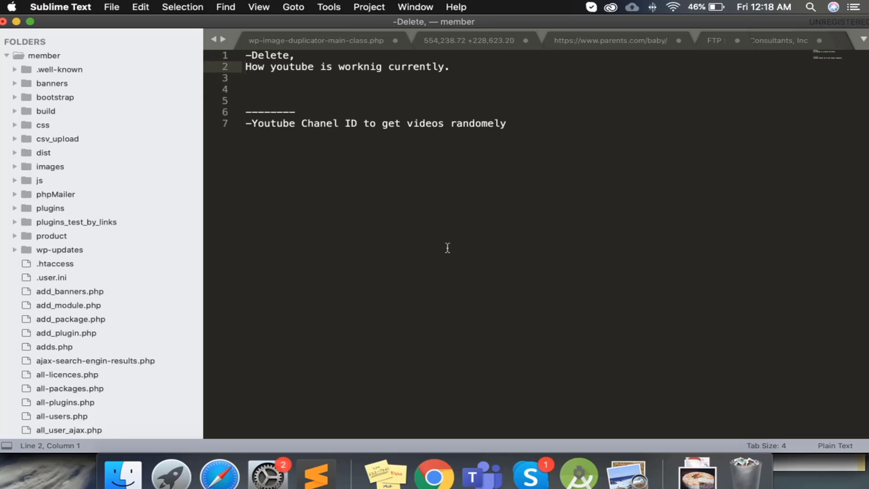
{"action": "type", "text": "-"}
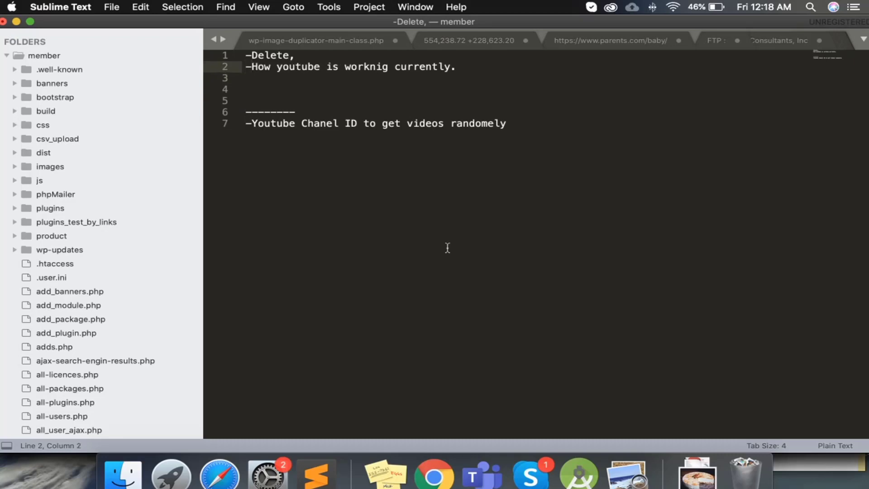
{"action": "key", "text": "Down"}
{"action": "key", "text": "shift+Up"}
{"action": "key", "text": "shift+Up"}
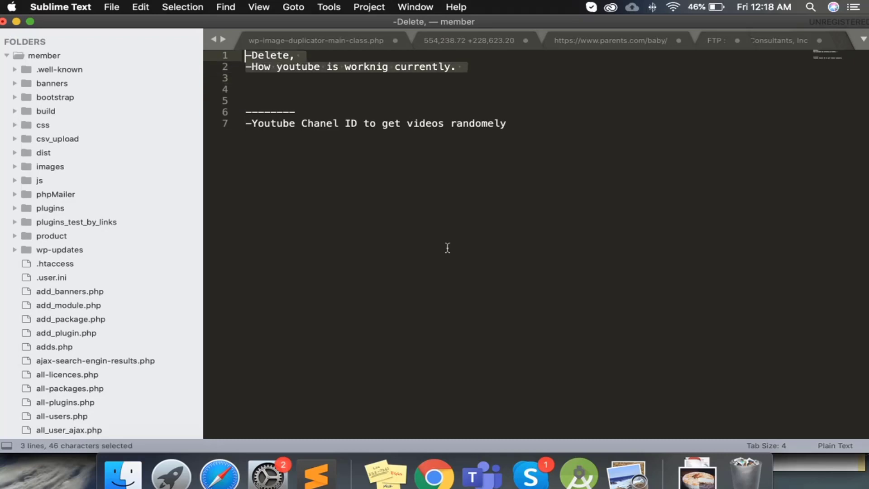
{"action": "key", "text": "Down"}
{"action": "key", "text": "Down"}
{"action": "key", "text": "Down"}
{"action": "key", "text": "Down"}
{"action": "key", "text": "Down"}
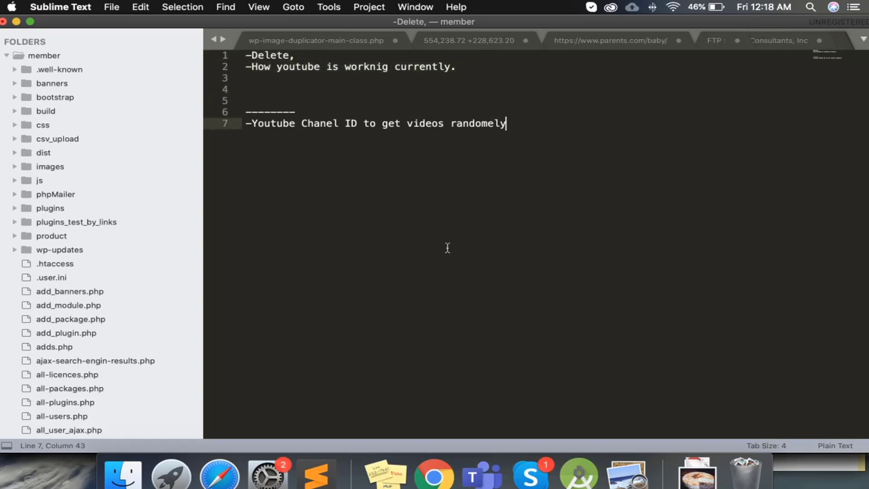
{"action": "key", "text": "Left"}
{"action": "key", "text": "Left"}
Return to Chrome and scroll to the top of the WonderSilo Pro Settings page
{"action": "left_click", "coordinate": [433, 474]}
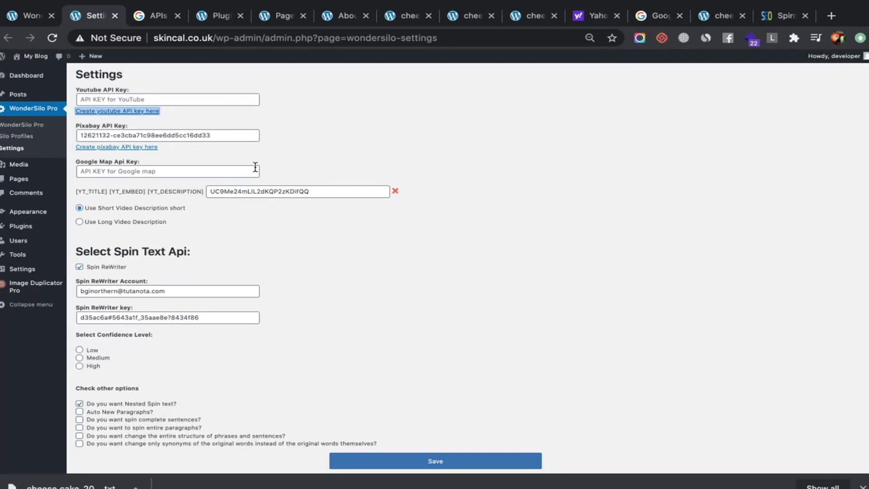
{"action": "scroll", "coordinate": [225, 245], "scroll_direction": "down", "scroll_amount": 3}
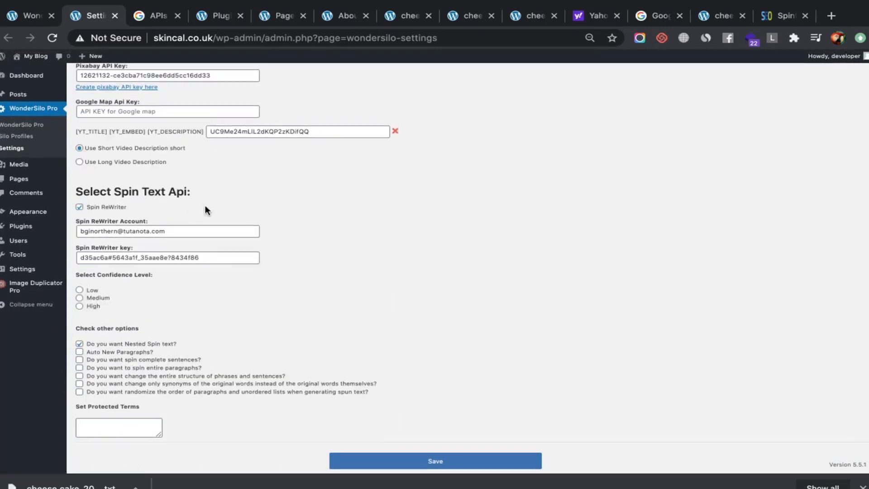
{"action": "scroll", "coordinate": [200, 219], "scroll_direction": "up", "scroll_amount": 2}
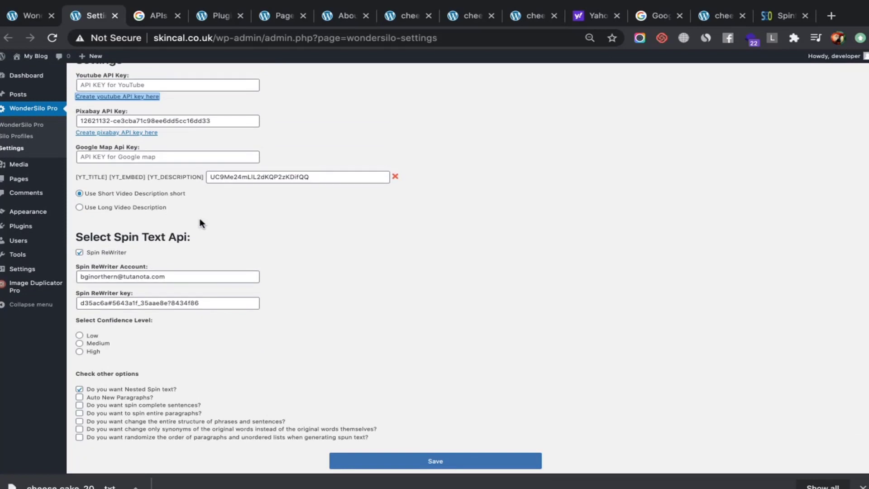
{"action": "scroll", "coordinate": [200, 218], "scroll_direction": "up", "scroll_amount": 1}
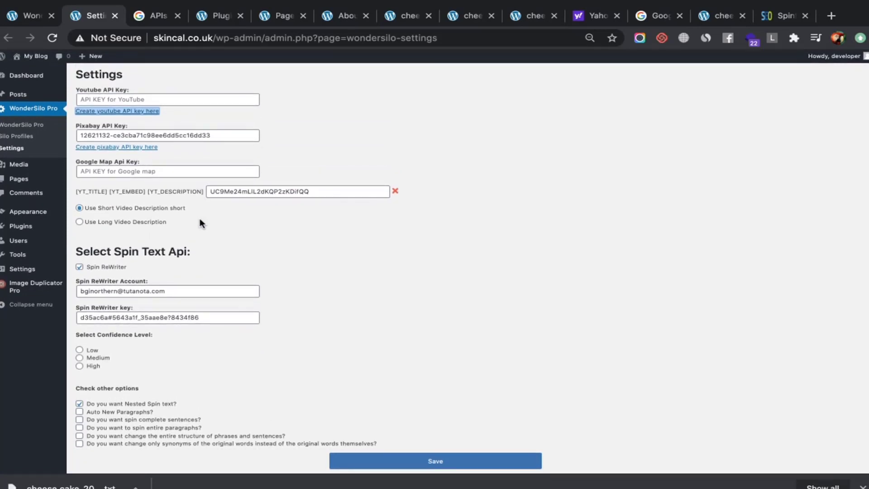
{"action": "double_click", "coordinate": [258, 192]}
{"action": "key", "text": "BackSpace"}
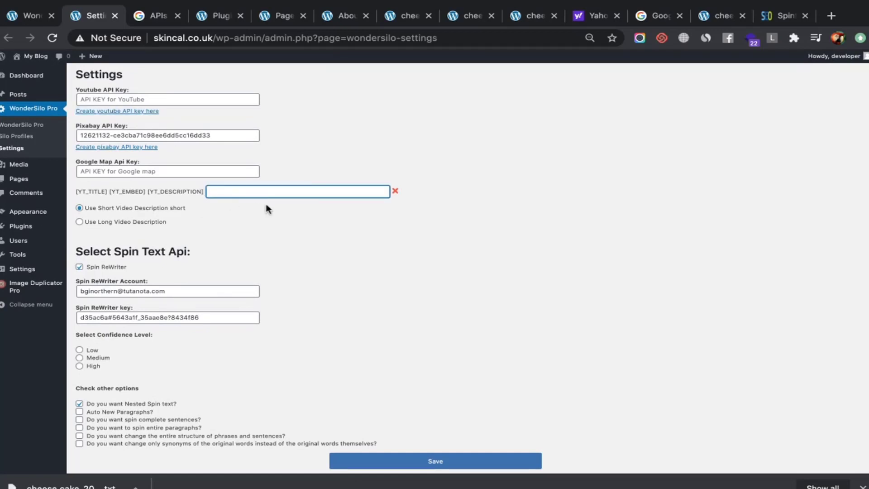
{"action": "left_click", "coordinate": [270, 190]}
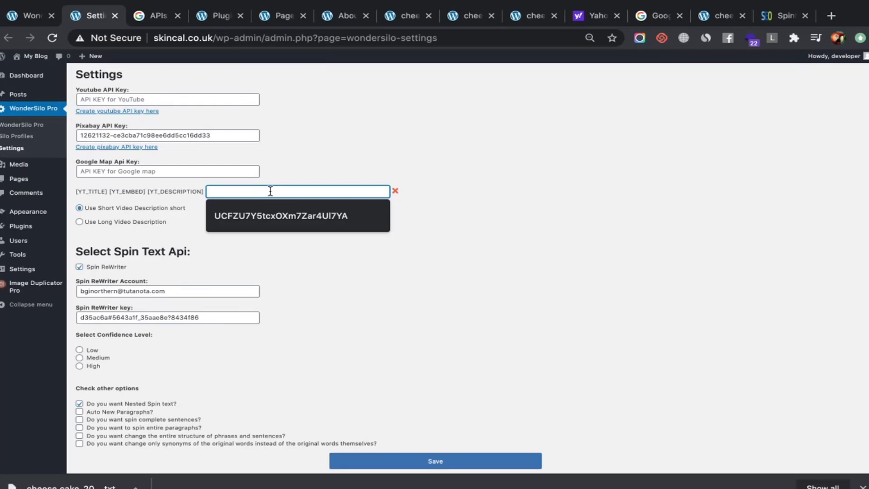
{"action": "type", "text": "UC9Me24mLIL2dKjP2zKDifQQ"}
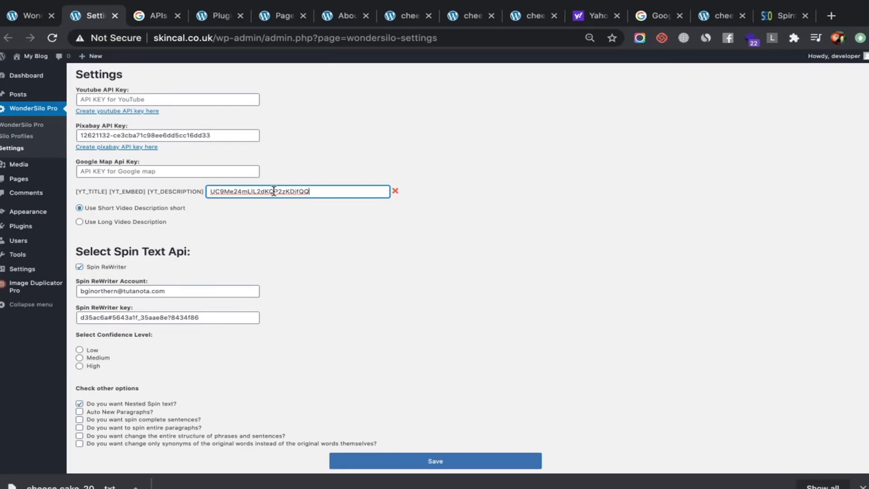
{"action": "left_click", "coordinate": [153, 99]}
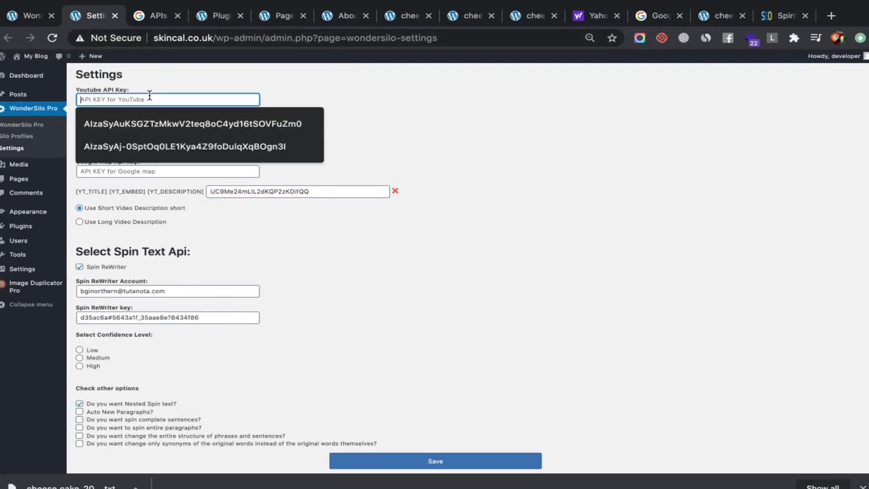
{"action": "left_click", "coordinate": [451, 145]}
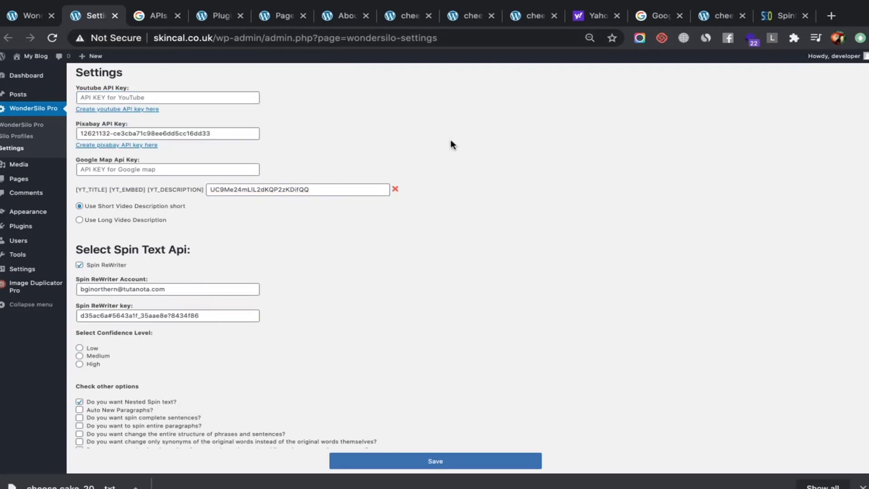
{"action": "scroll", "coordinate": [452, 142], "scroll_direction": "down", "scroll_amount": 2}
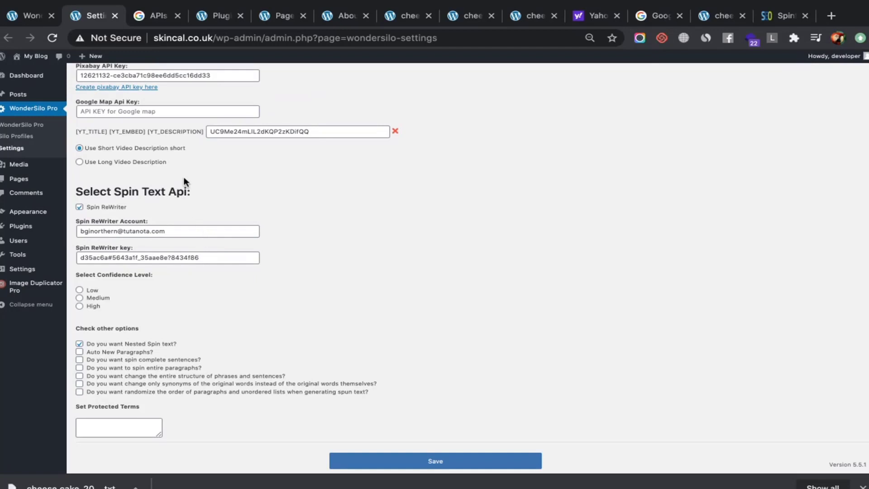
{"action": "scroll", "coordinate": [185, 181], "scroll_direction": "up", "scroll_amount": 3}
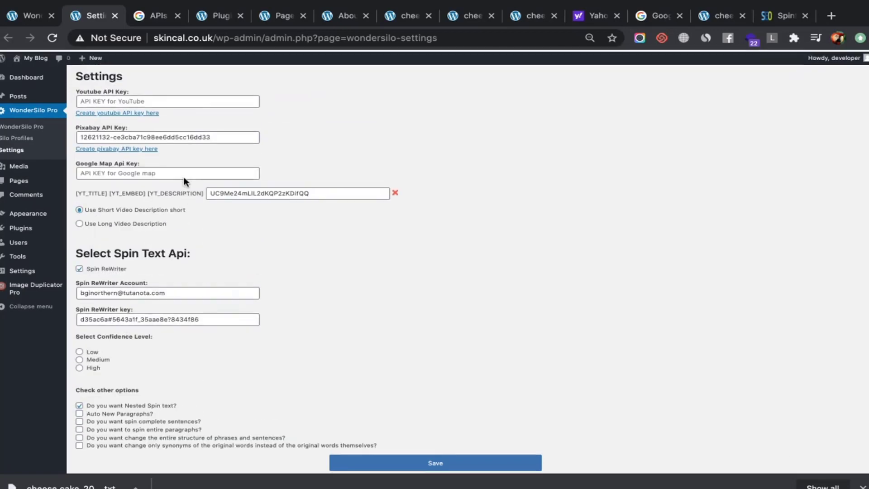
{"action": "left_click", "coordinate": [32, 137]}
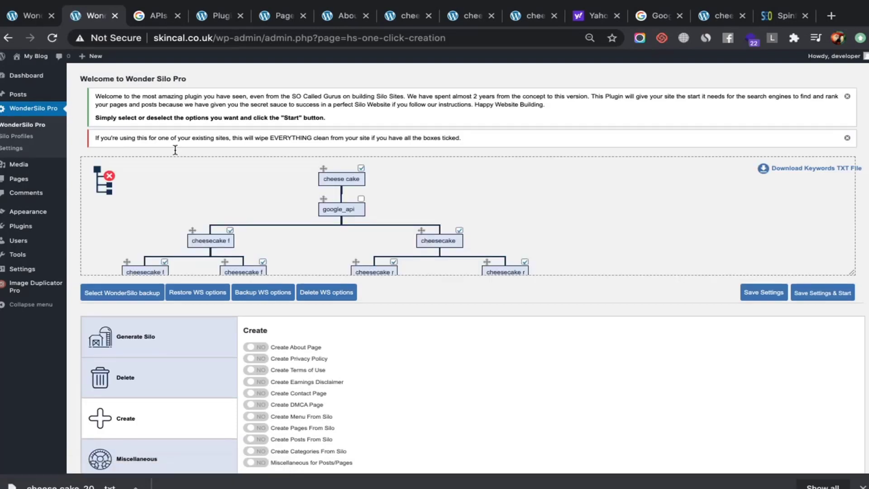
Look through the Miscellaneous and Create options, then show the Delete options, all at NO
{"action": "scroll", "coordinate": [200, 217], "scroll_direction": "down", "scroll_amount": 2}
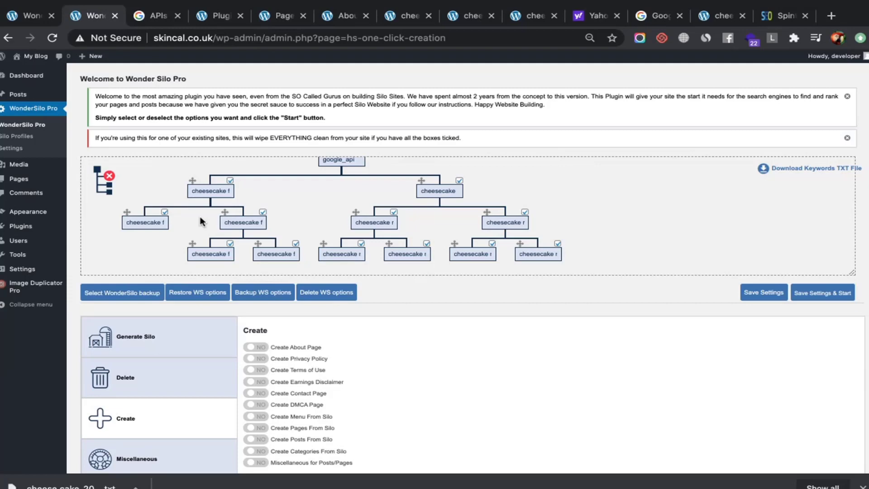
{"action": "scroll", "coordinate": [194, 290], "scroll_direction": "down", "scroll_amount": 2}
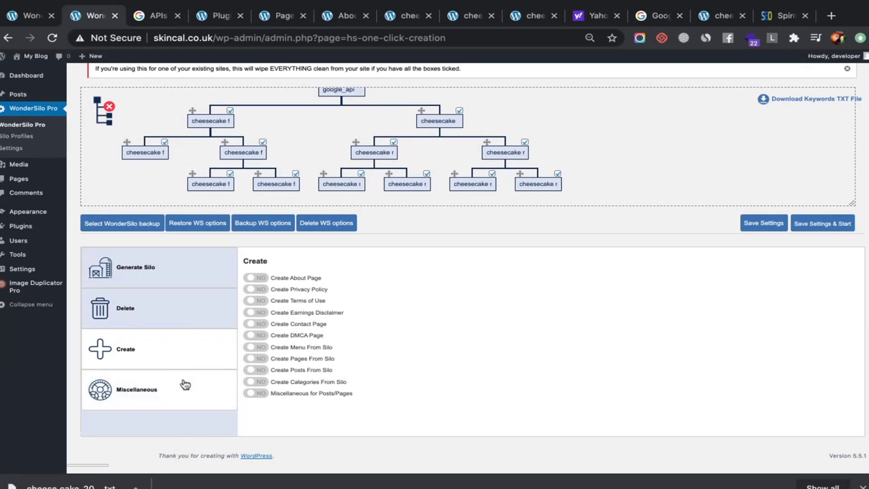
{"action": "left_click", "coordinate": [182, 383]}
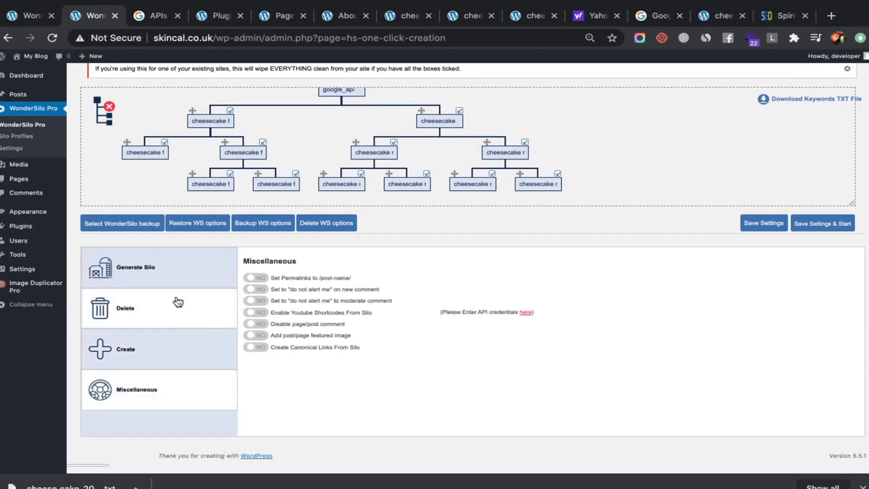
{"action": "left_click", "coordinate": [161, 360]}
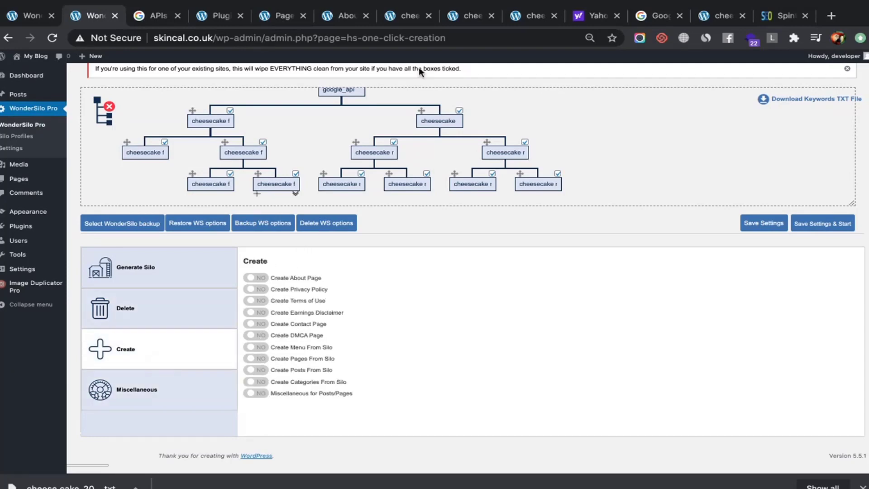
{"action": "scroll", "coordinate": [413, 249], "scroll_direction": "up", "scroll_amount": 3}
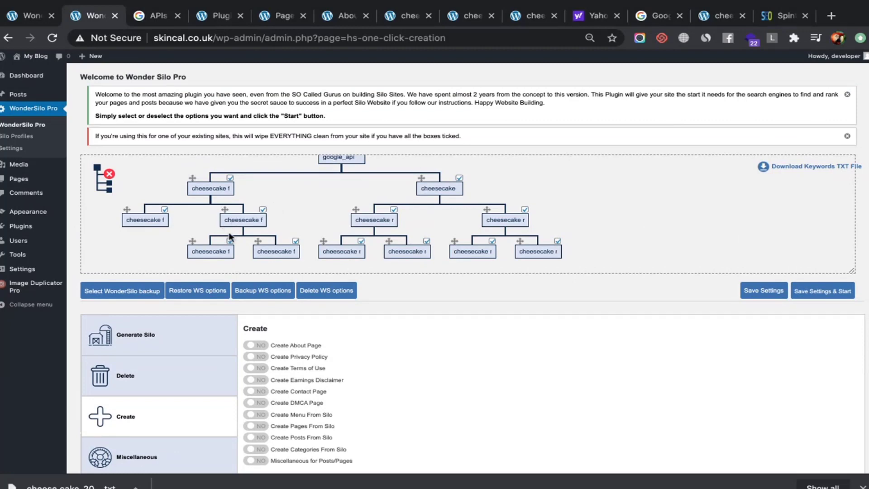
{"action": "left_click", "coordinate": [192, 386]}
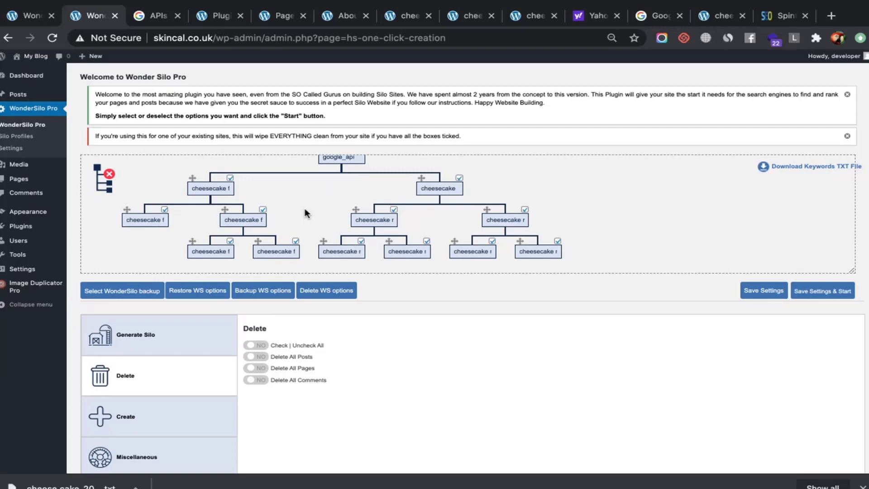
In the Create options, set Create Posts From Silo to YES and review the [KEYWORD] post template
{"action": "scroll", "coordinate": [305, 208], "scroll_direction": "down", "scroll_amount": 2}
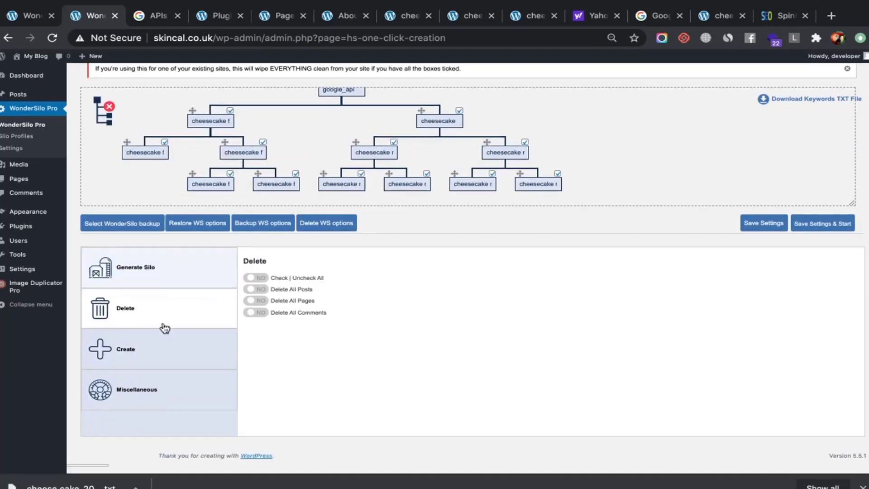
{"action": "left_click", "coordinate": [171, 350]}
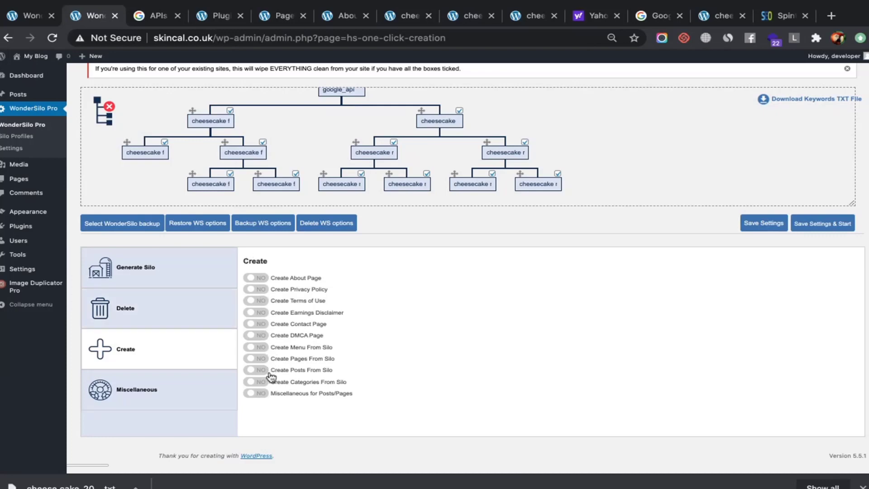
{"action": "scroll", "coordinate": [264, 374], "scroll_direction": "down", "scroll_amount": 1}
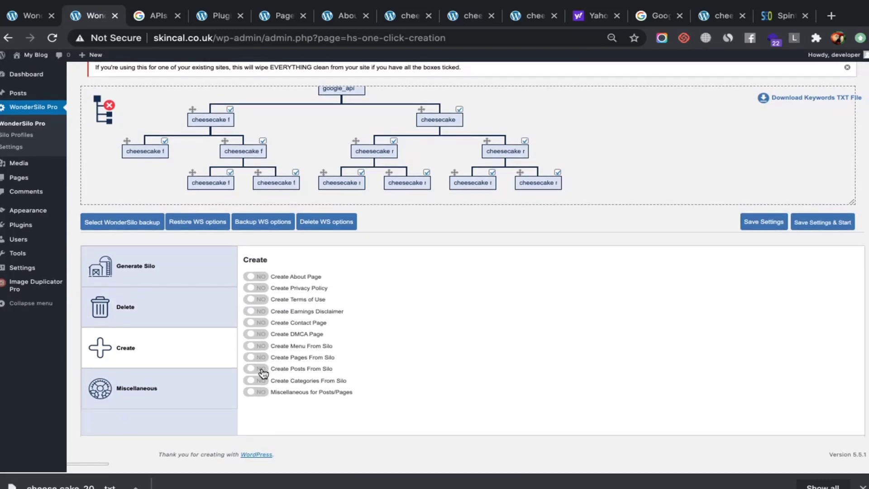
{"action": "left_click", "coordinate": [261, 369]}
{"action": "scroll", "coordinate": [256, 369], "scroll_direction": "down", "scroll_amount": 3}
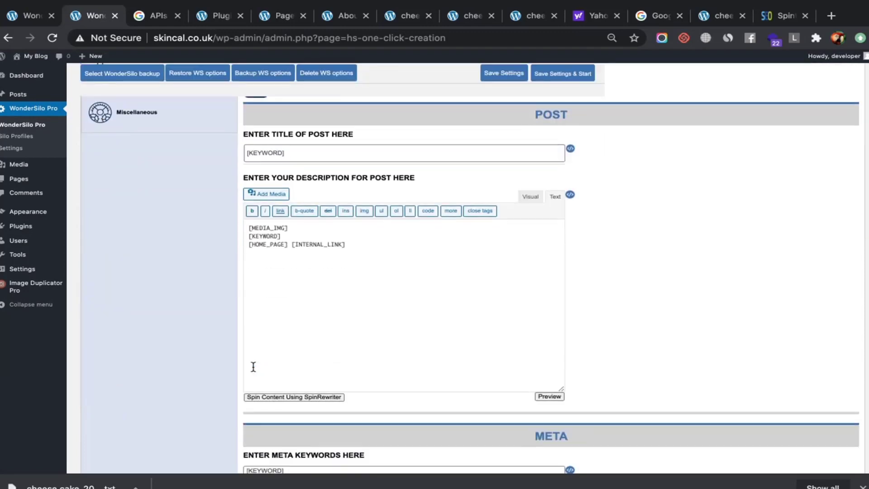
{"action": "scroll", "coordinate": [254, 367], "scroll_direction": "down", "scroll_amount": 8}
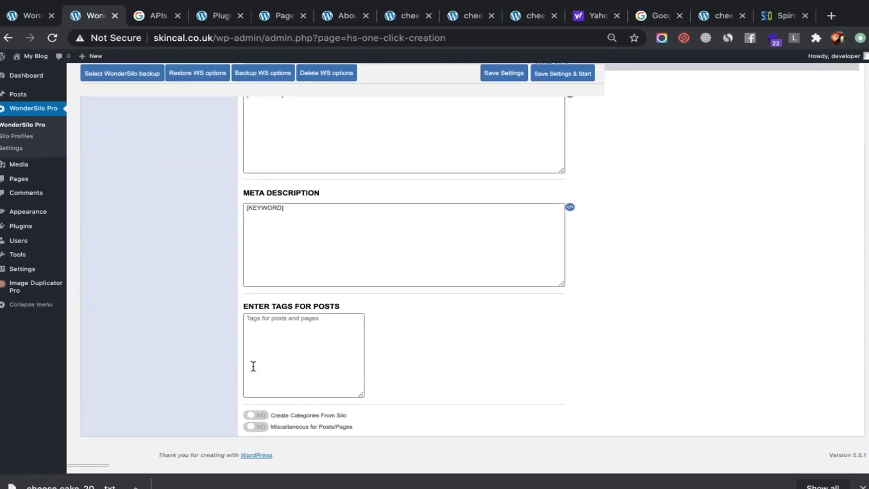
{"action": "scroll", "coordinate": [253, 365], "scroll_direction": "up", "scroll_amount": 10}
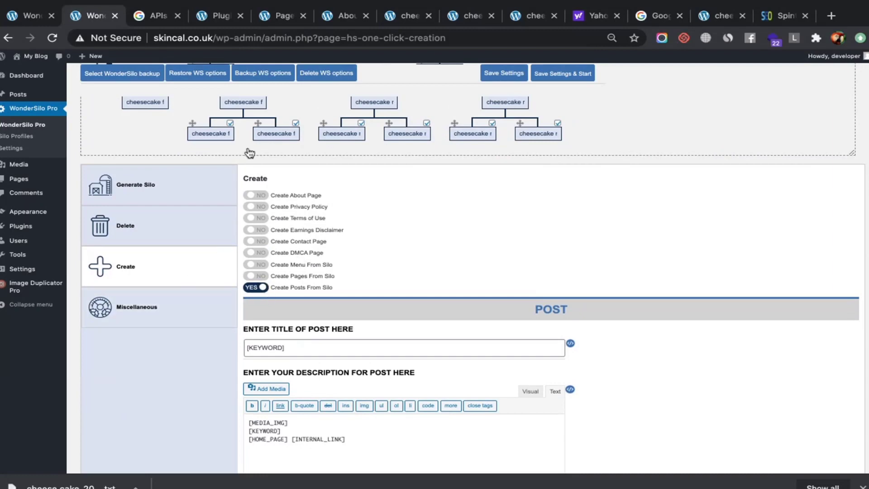
{"action": "scroll", "coordinate": [209, 251], "scroll_direction": "up", "scroll_amount": 3}
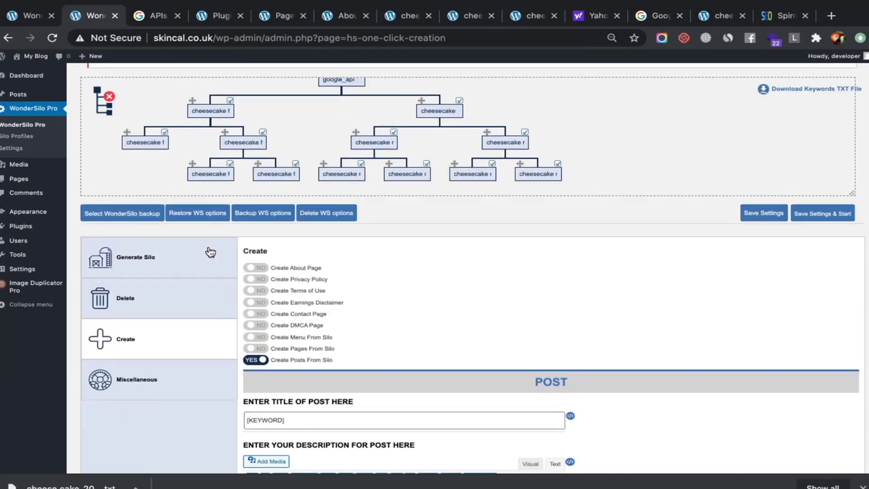
{"action": "scroll", "coordinate": [210, 251], "scroll_direction": "down", "scroll_amount": 3}
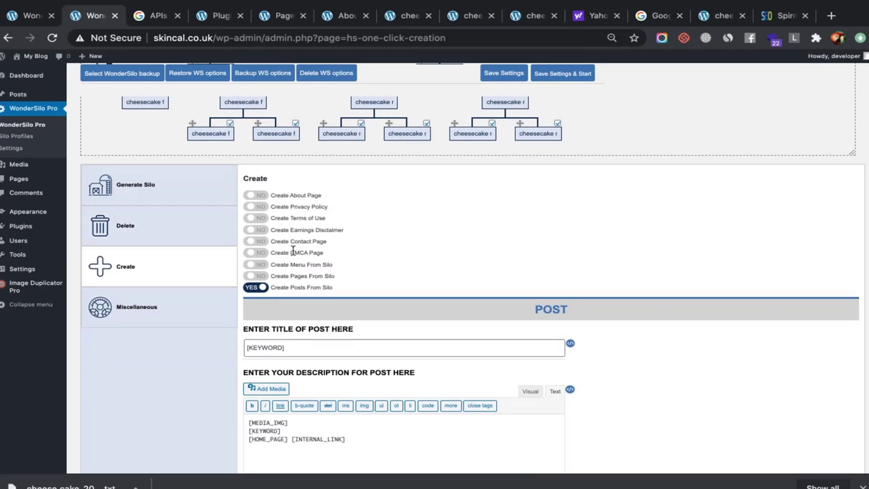
{"action": "left_click", "coordinate": [265, 292]}
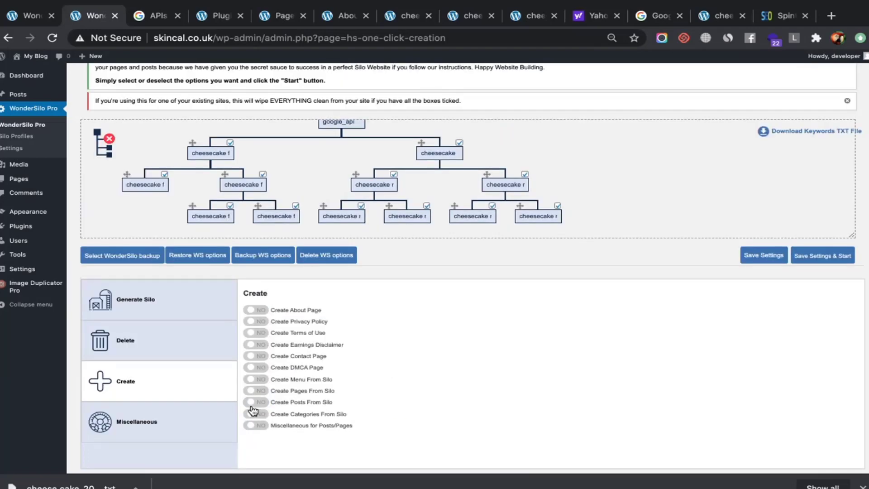
{"action": "left_click", "coordinate": [253, 403]}
{"action": "scroll", "coordinate": [252, 401], "scroll_direction": "down", "scroll_amount": 3}
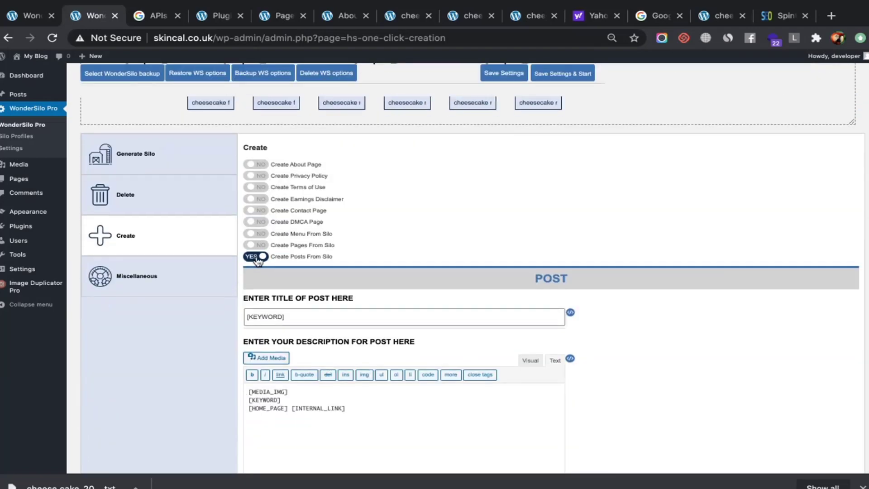
{"action": "left_click", "coordinate": [256, 257]}
{"action": "left_click", "coordinate": [260, 393]}
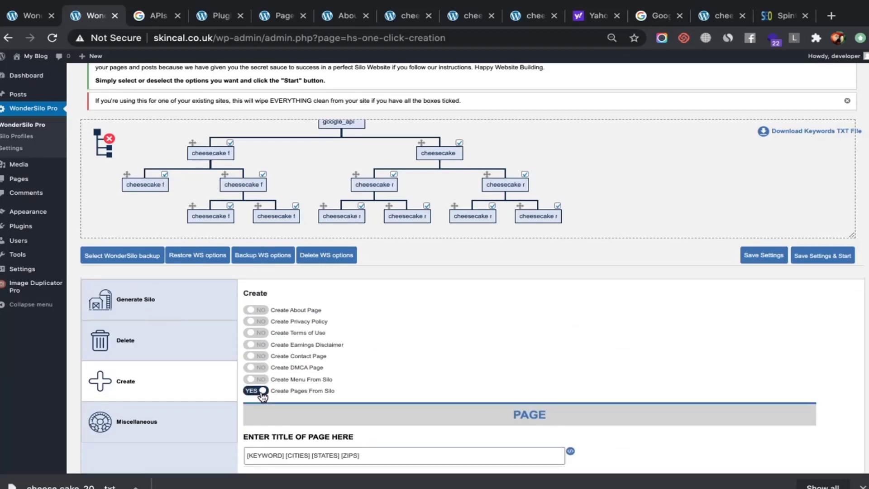
{"action": "scroll", "coordinate": [263, 396], "scroll_direction": "down", "scroll_amount": 12}
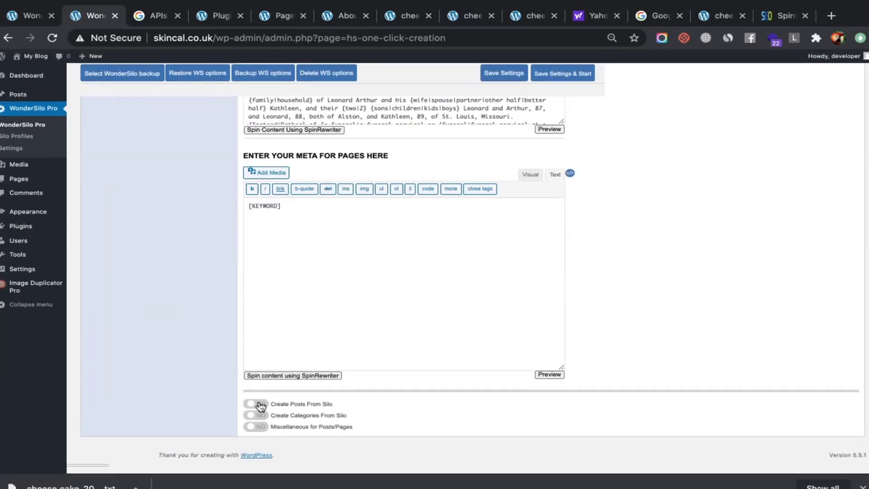
{"action": "scroll", "coordinate": [260, 406], "scroll_direction": "up", "scroll_amount": 8}
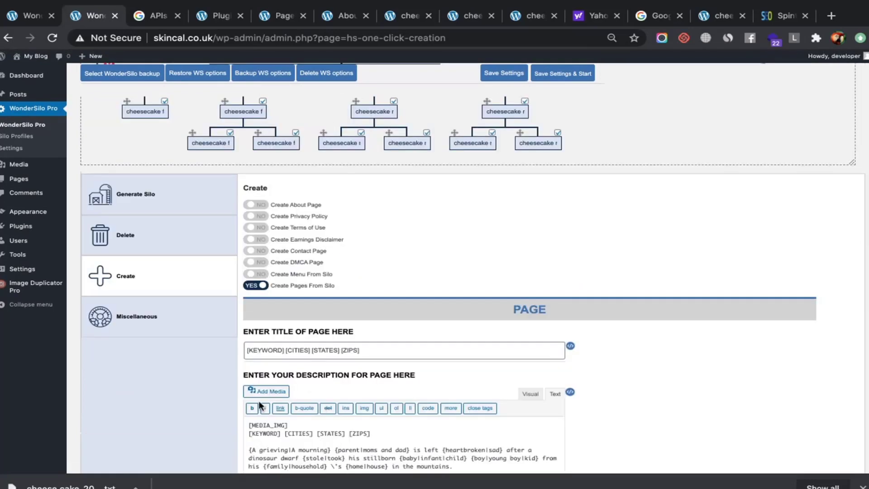
{"action": "scroll", "coordinate": [256, 287], "scroll_direction": "up", "scroll_amount": 2}
{"action": "scroll", "coordinate": [259, 291], "scroll_direction": "down", "scroll_amount": 1}
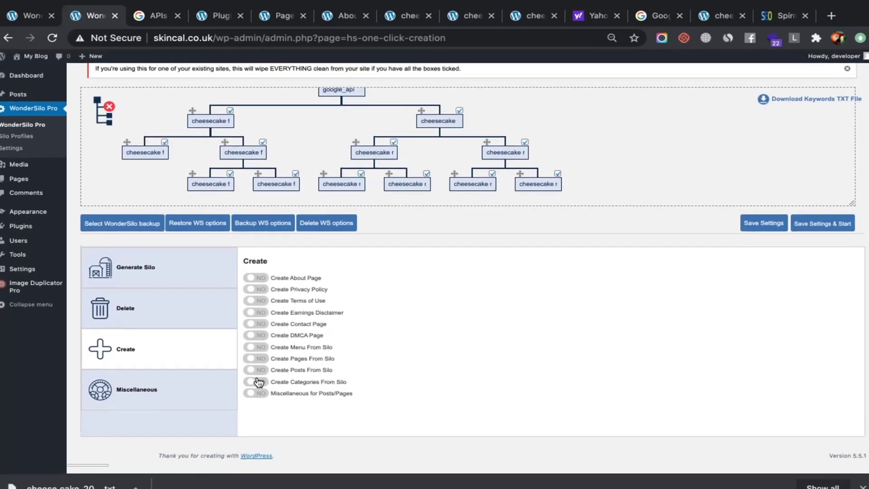
{"action": "left_click", "coordinate": [257, 373]}
{"action": "scroll", "coordinate": [257, 374], "scroll_direction": "down", "scroll_amount": 15}
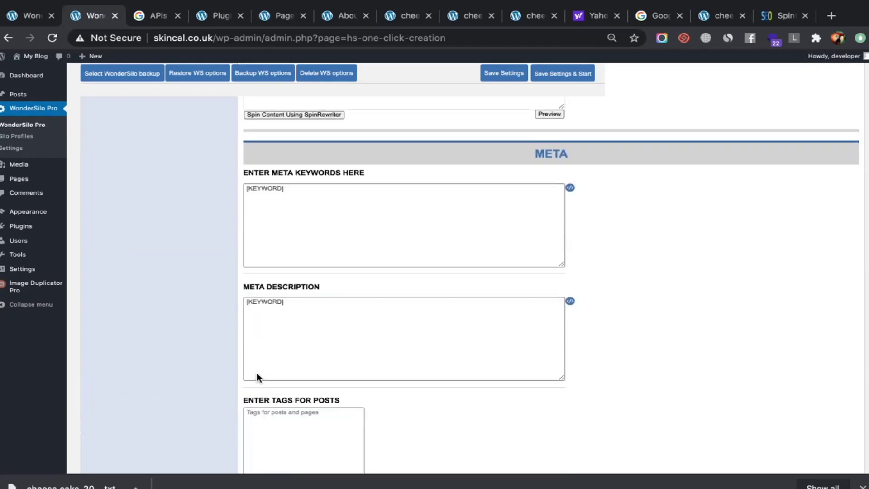
{"action": "scroll", "coordinate": [257, 374], "scroll_direction": "up", "scroll_amount": 10}
{"action": "scroll", "coordinate": [257, 373], "scroll_direction": "up", "scroll_amount": 10}
{"action": "scroll", "coordinate": [257, 373], "scroll_direction": "down", "scroll_amount": 15}
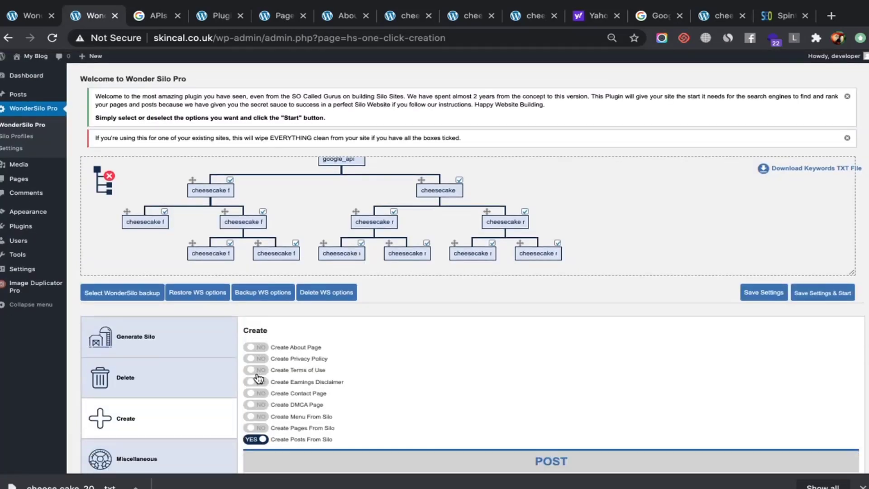
{"action": "scroll", "coordinate": [257, 377], "scroll_direction": "up", "scroll_amount": 15}
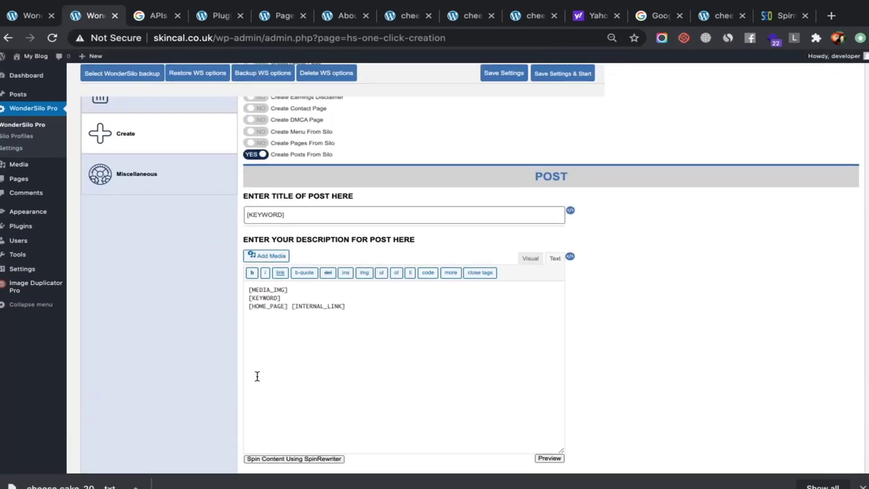
{"action": "scroll", "coordinate": [257, 377], "scroll_direction": "down", "scroll_amount": 15}
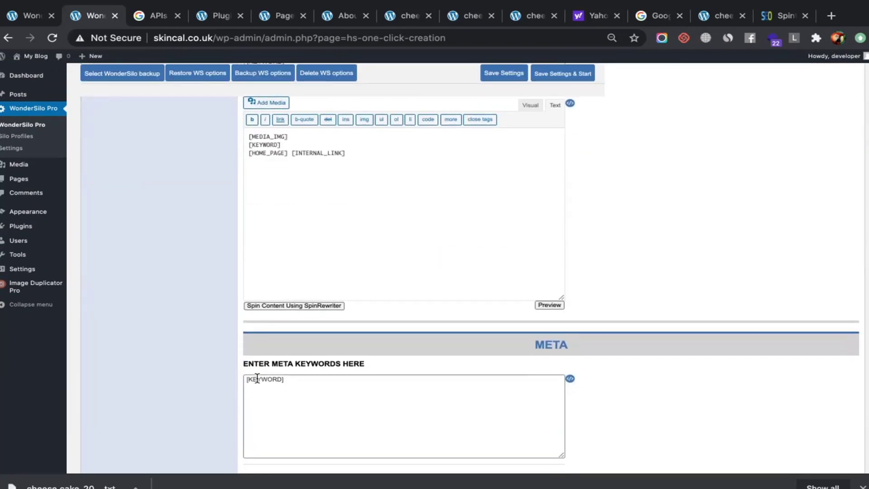
{"action": "scroll", "coordinate": [256, 377], "scroll_direction": "up", "scroll_amount": 5}
{"action": "scroll", "coordinate": [257, 378], "scroll_direction": "up", "scroll_amount": 10}
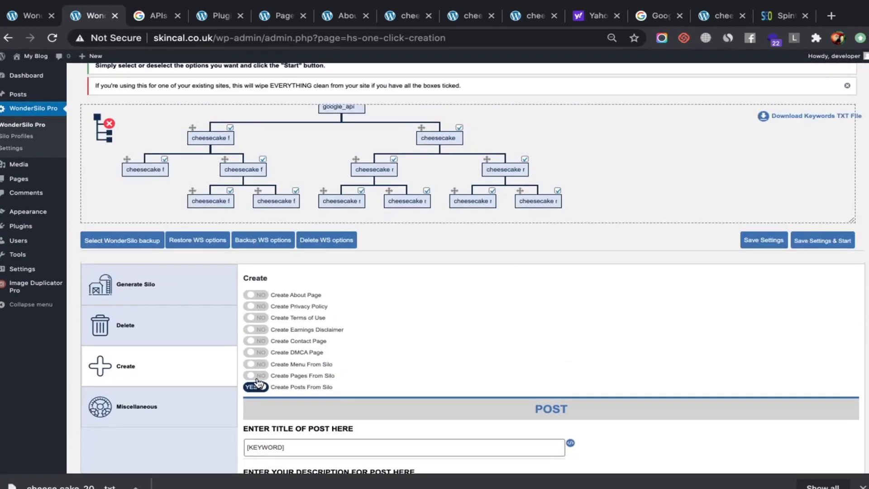
{"action": "scroll", "coordinate": [257, 378], "scroll_direction": "down", "scroll_amount": 6}
{"action": "scroll", "coordinate": [257, 378], "scroll_direction": "up", "scroll_amount": 5}
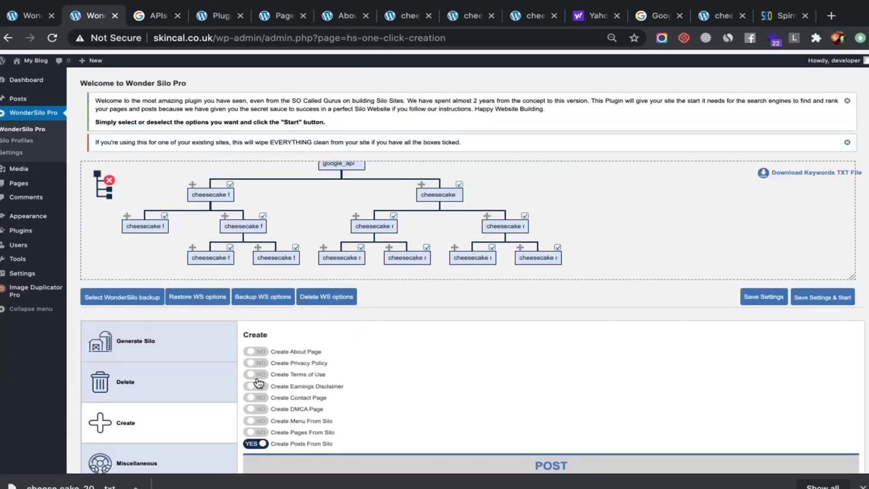
{"action": "scroll", "coordinate": [257, 378], "scroll_direction": "down", "scroll_amount": 5}
{"action": "scroll", "coordinate": [239, 224], "scroll_direction": "up", "scroll_amount": 5}
{"action": "scroll", "coordinate": [239, 223], "scroll_direction": "down", "scroll_amount": 3}
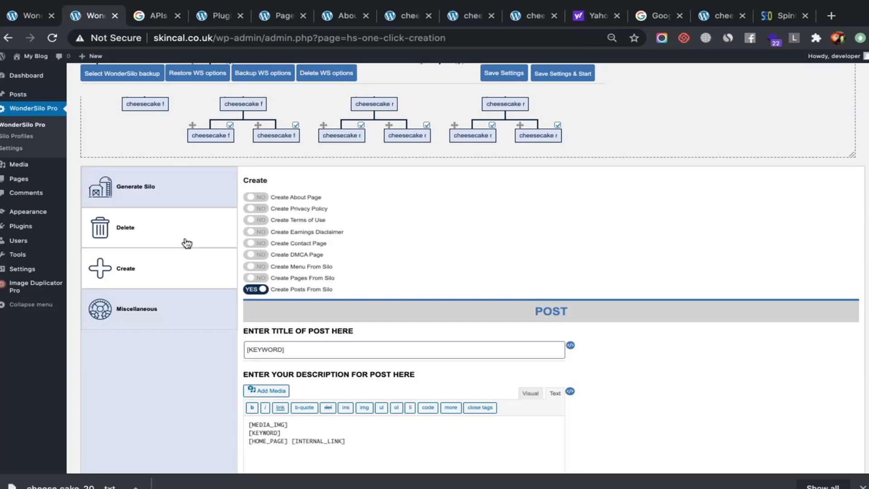
Scroll the WonderSilo Pro page, then switch to the Sublime Text notes and on to Skype
{"action": "scroll", "coordinate": [185, 238], "scroll_direction": "up", "scroll_amount": 4}
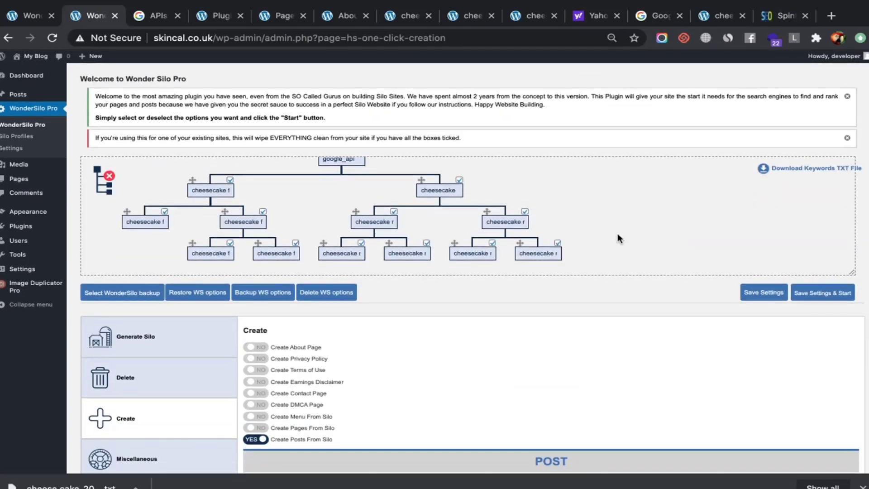
{"action": "scroll", "coordinate": [618, 239], "scroll_direction": "down", "scroll_amount": 10}
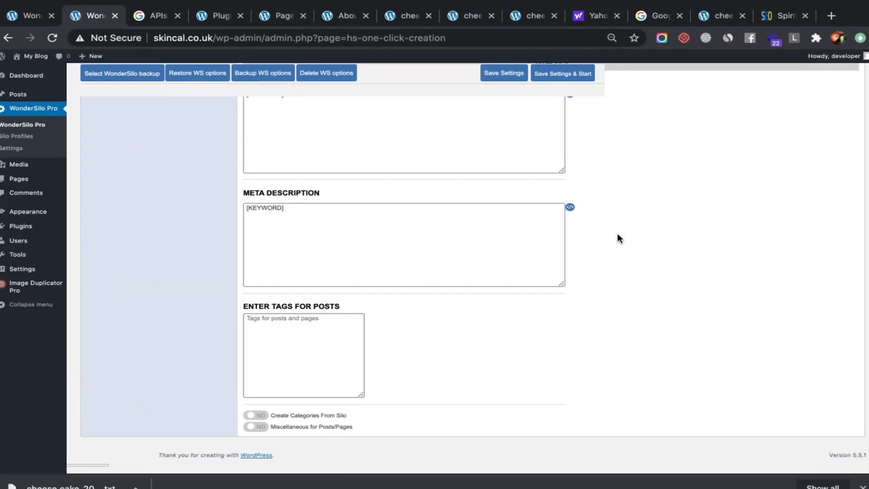
{"action": "key", "text": "super+Tab"}
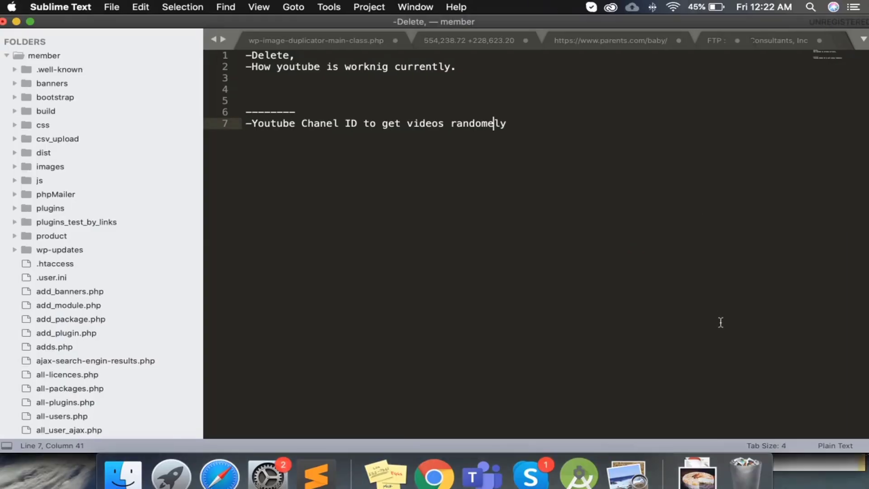
{"action": "key", "text": "super+Tab"}
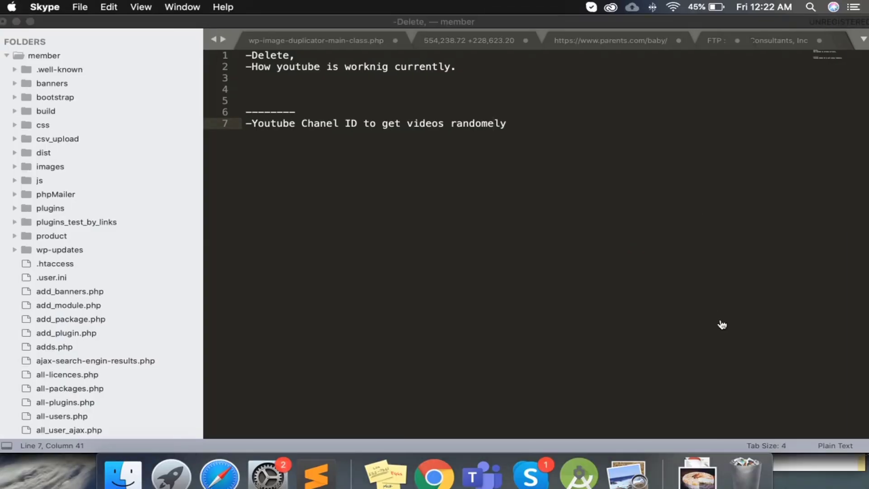